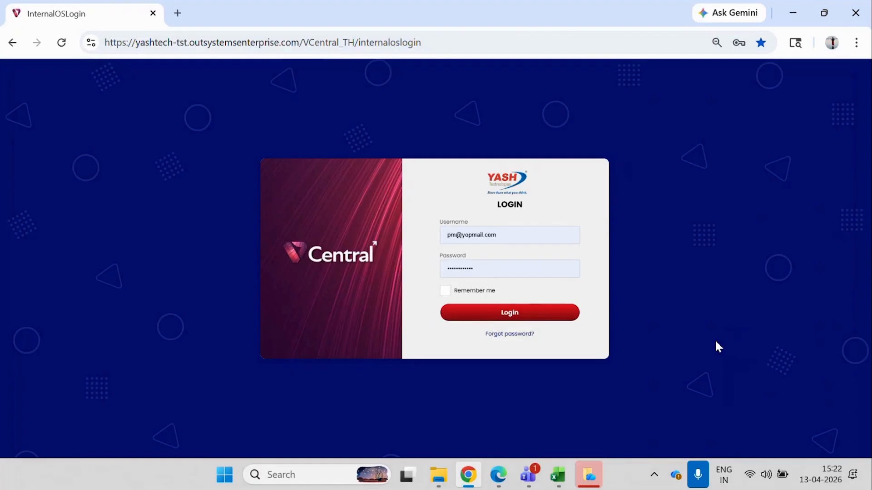
Log in with the prefilled project manager account and open the SOW/PO shortclose project from My Projects.
click(531, 319)
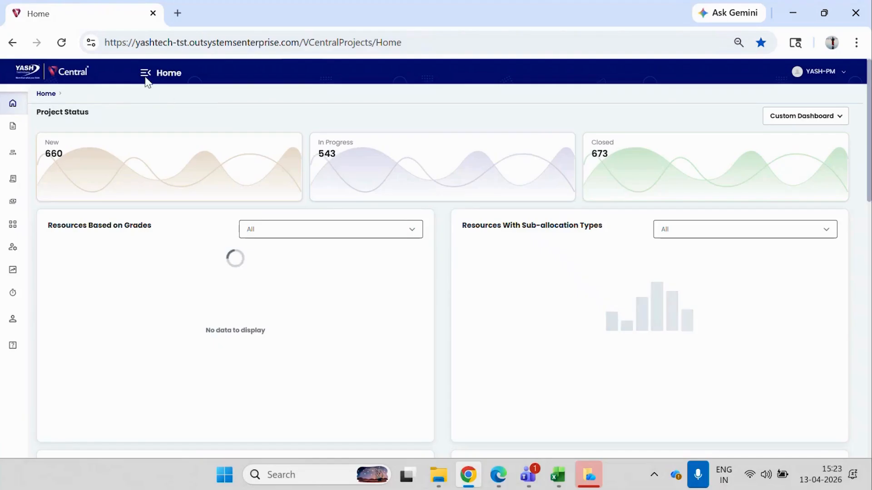
click(145, 75)
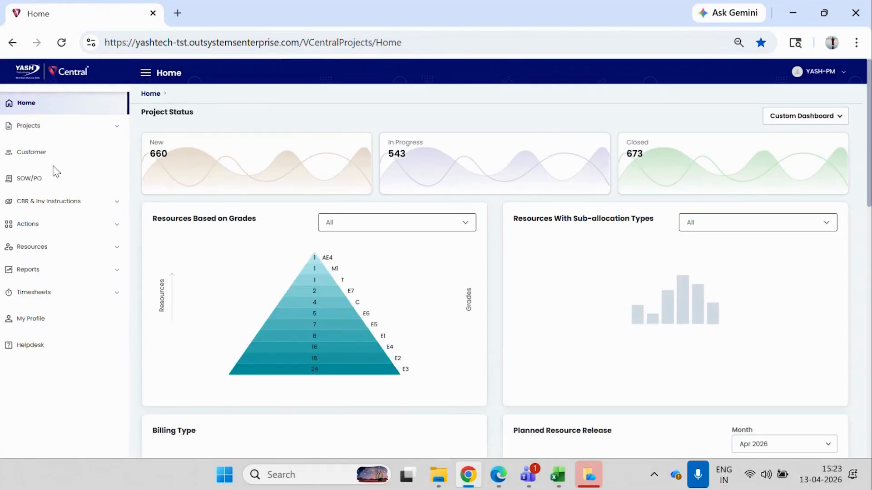
click(69, 128)
click(48, 150)
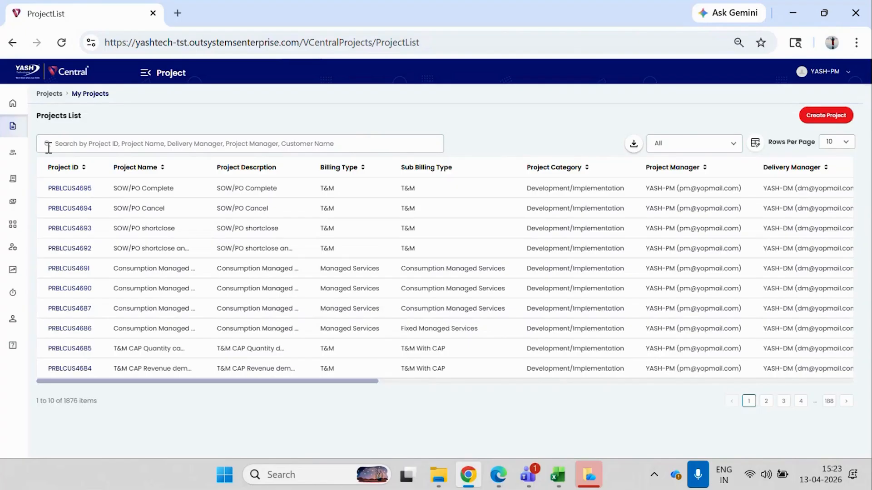
click(75, 231)
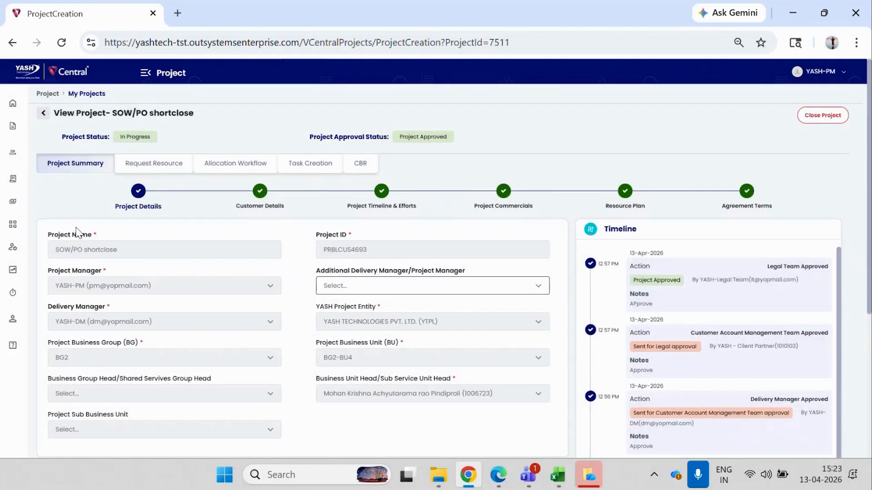
Review the project's PRJSOW/PO invoiced, remaining and allocated values in Project Commercials, along with its CBR invoicing amount and status.
click(505, 202)
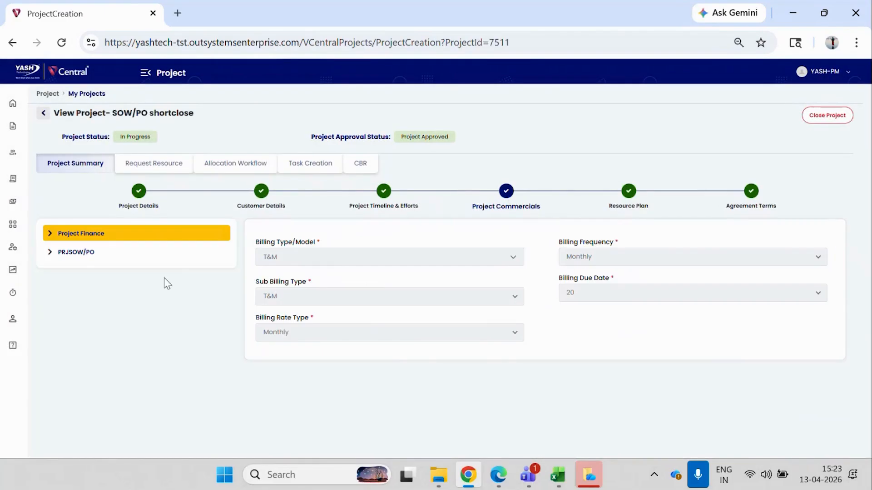
click(104, 254)
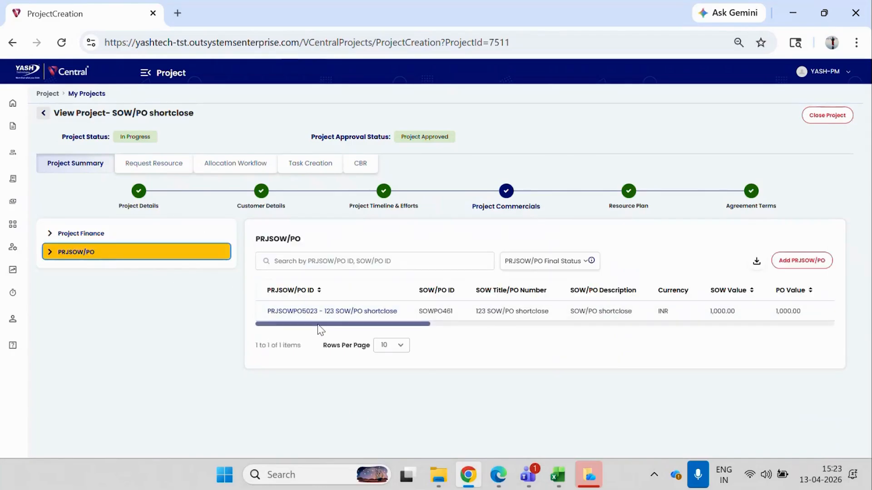
drag(317, 327, 540, 331)
click(360, 163)
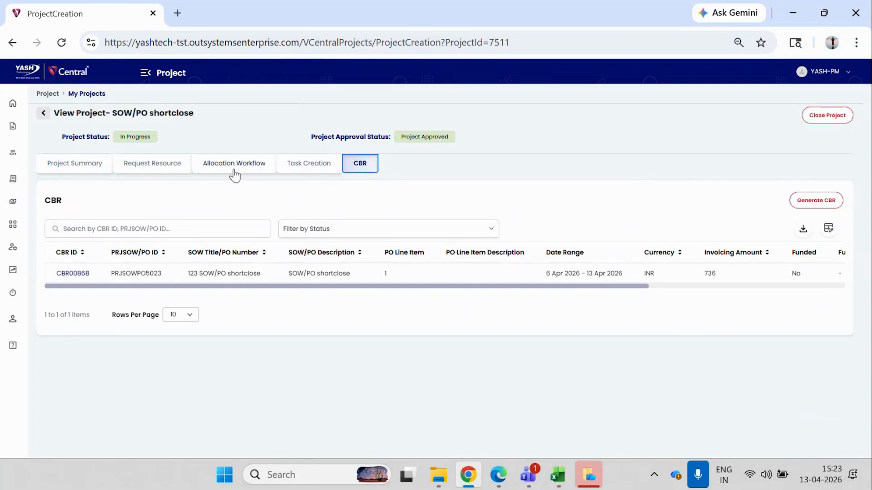
drag(325, 287, 522, 294)
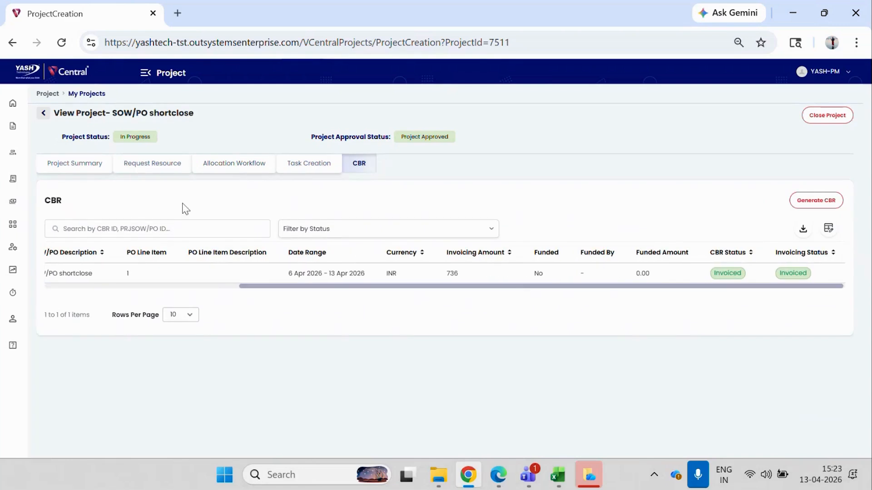
click(62, 171)
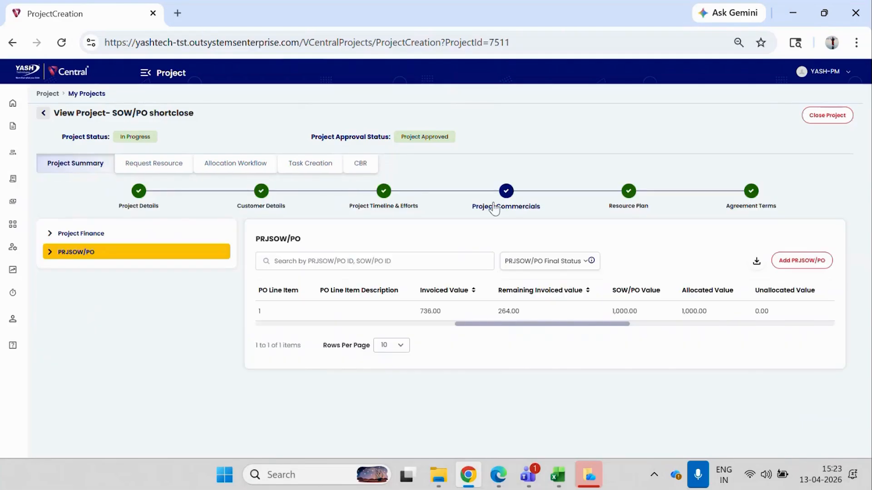
drag(486, 324, 259, 342)
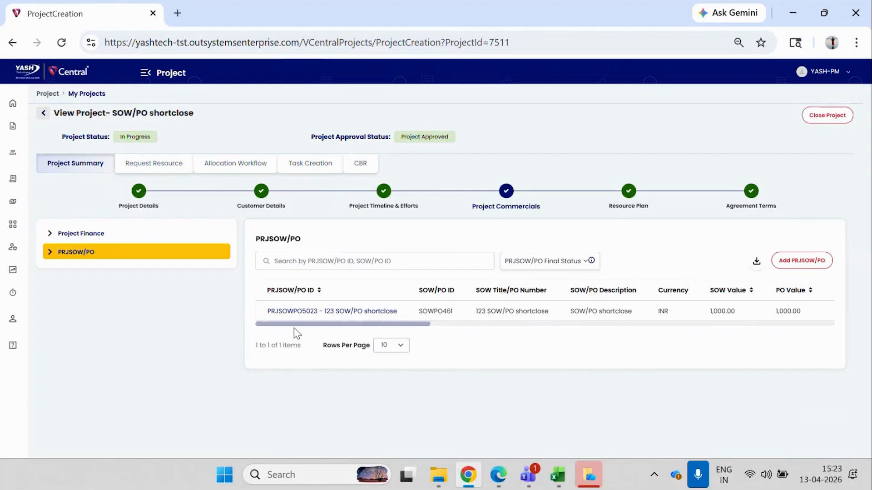
drag(295, 324, 519, 330)
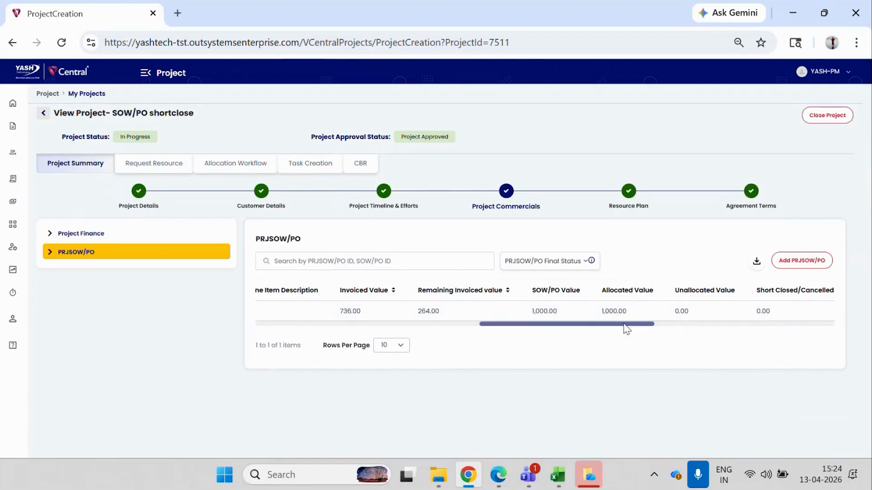
drag(624, 325, 563, 328)
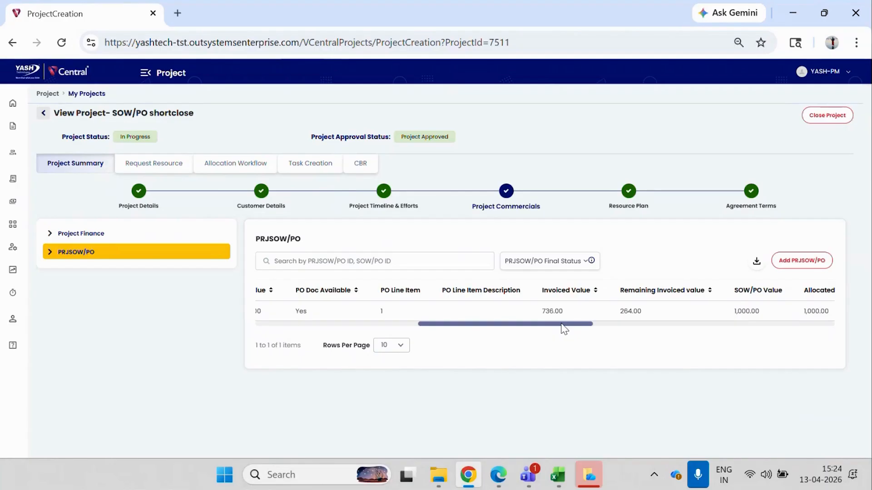
Submit a Short Close request for the project's 123 SOW/PO shortclose entry.
drag(561, 324, 811, 318)
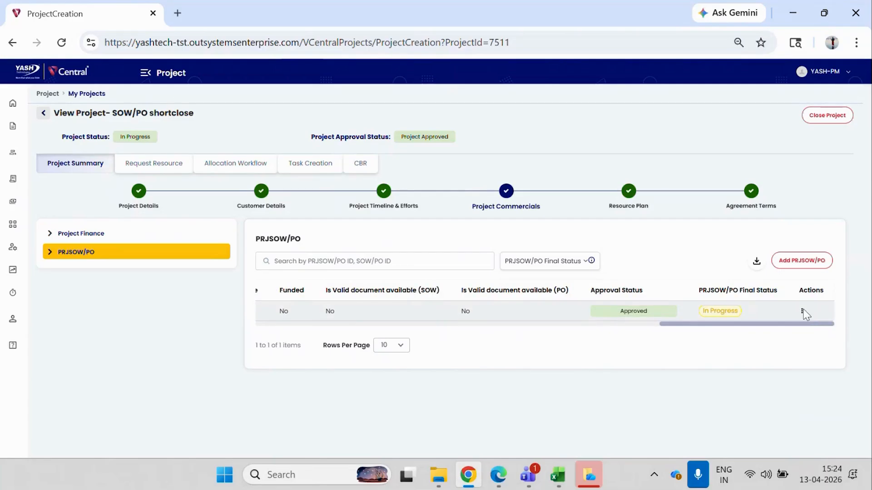
click(802, 311)
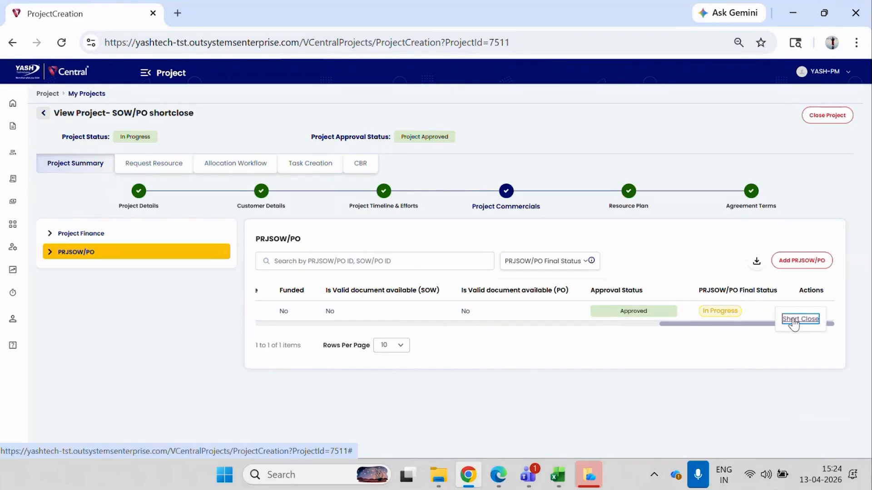
click(792, 321)
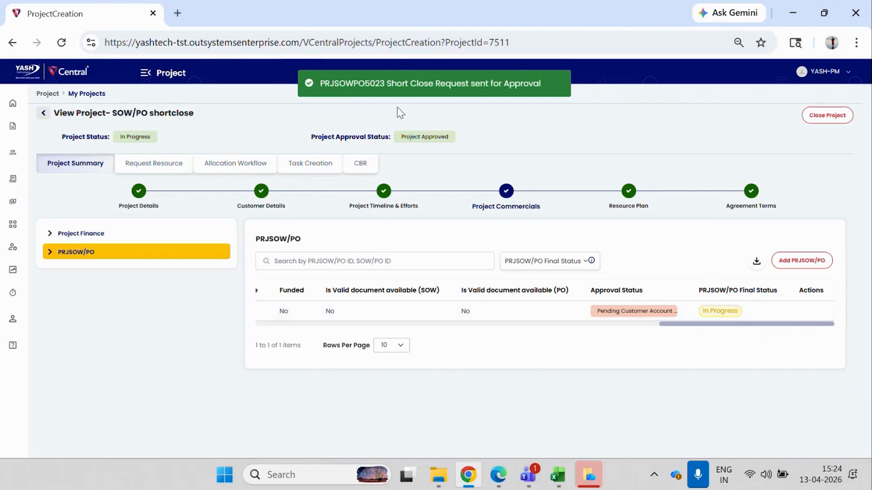
Check the project's resource allocations in Allocation Workflow and the approval status of its PRJSOW/PO entry.
click(235, 163)
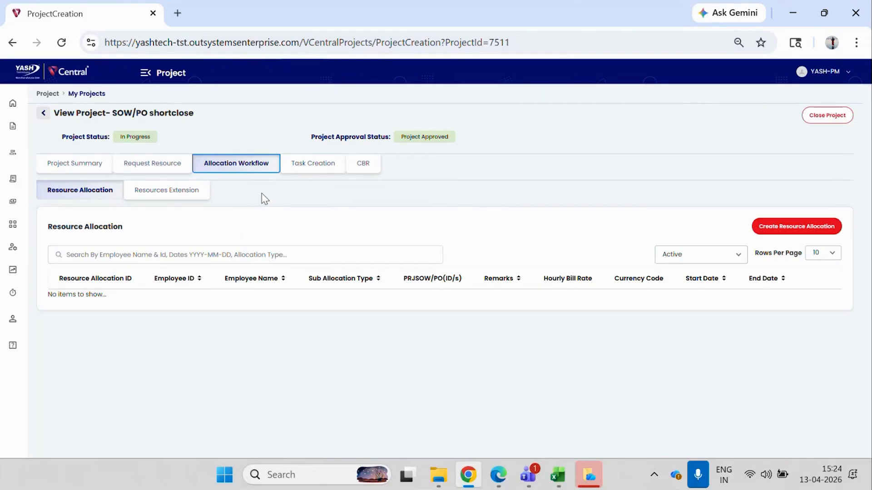
click(95, 175)
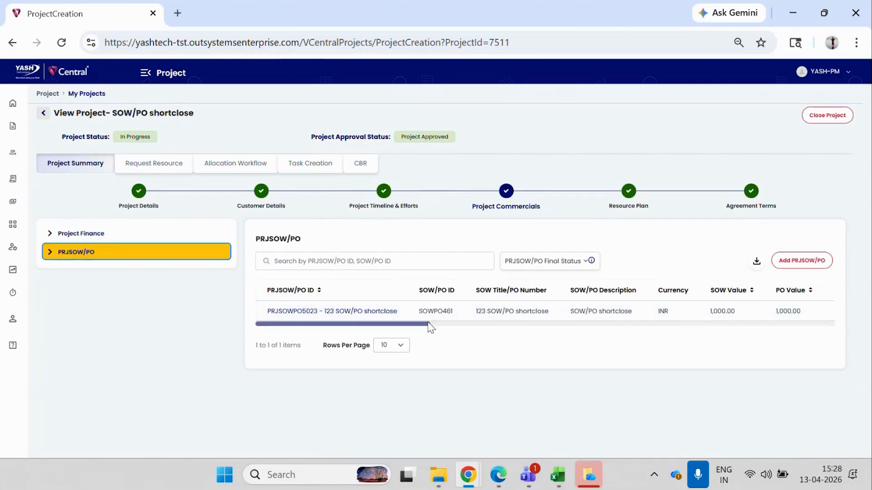
drag(428, 324, 833, 315)
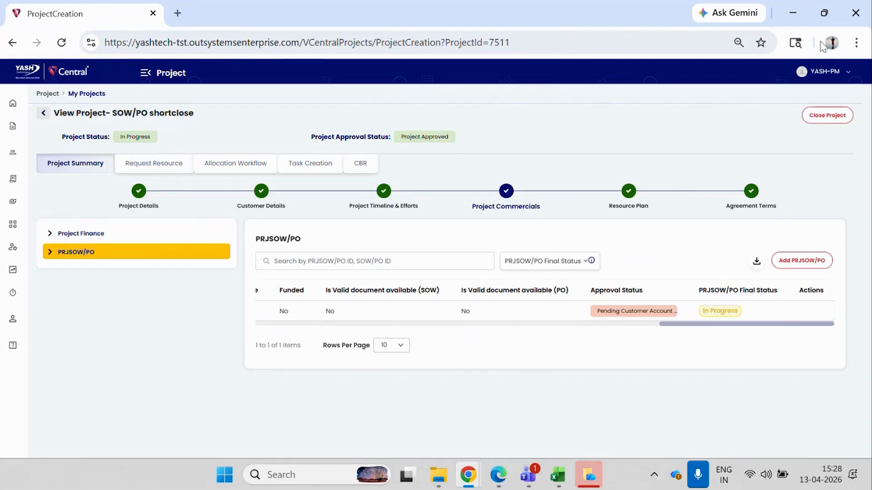
Open Vcentral in a new incognito window and log in with the client partner's saved username and password.
click(856, 43)
click(706, 111)
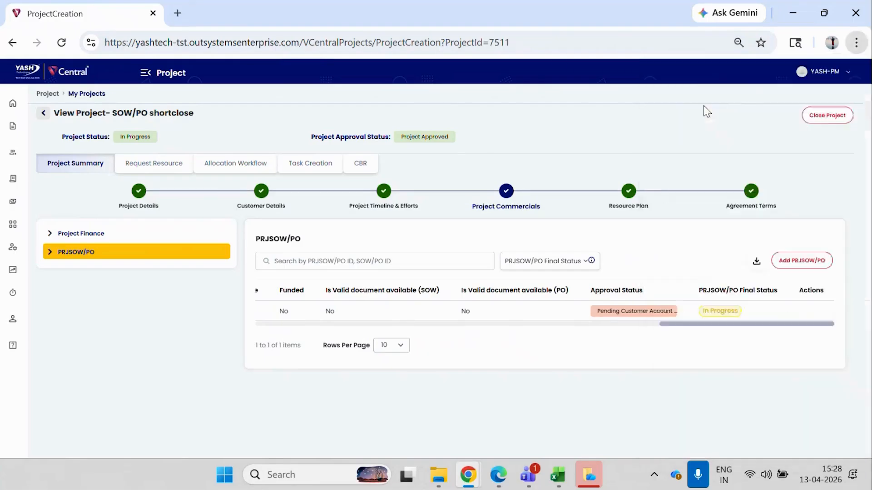
click(275, 68)
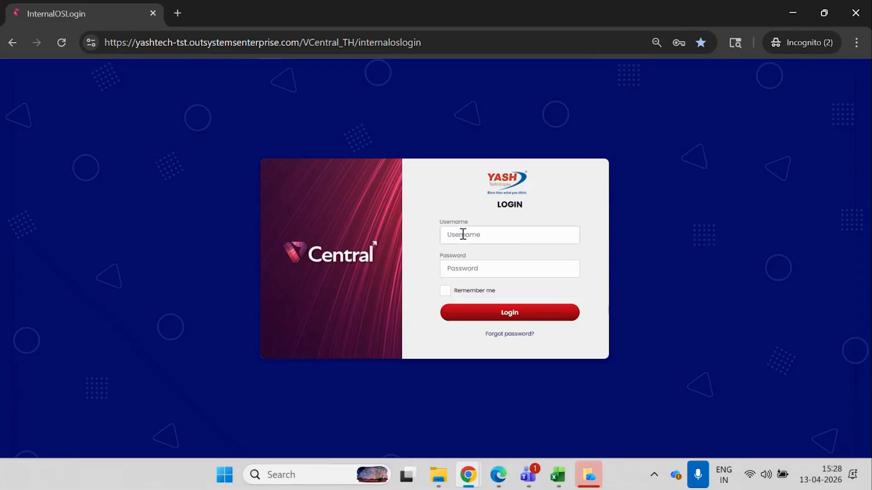
click(461, 234)
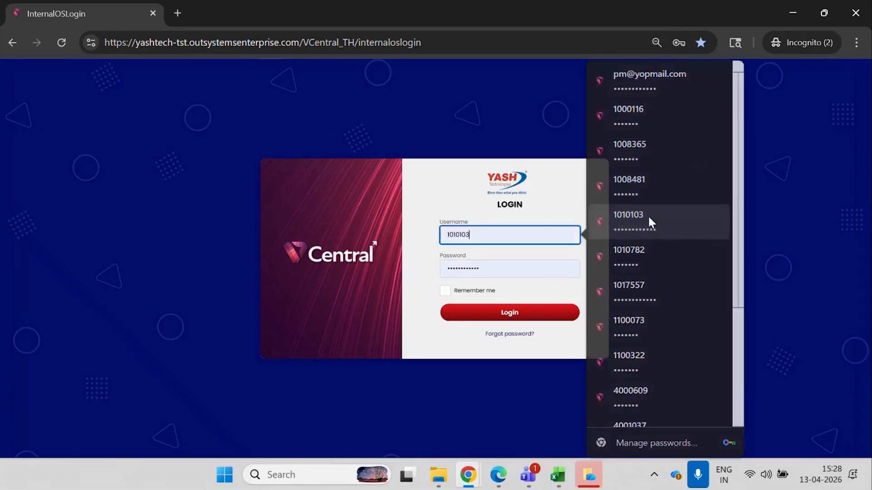
click(647, 215)
click(524, 311)
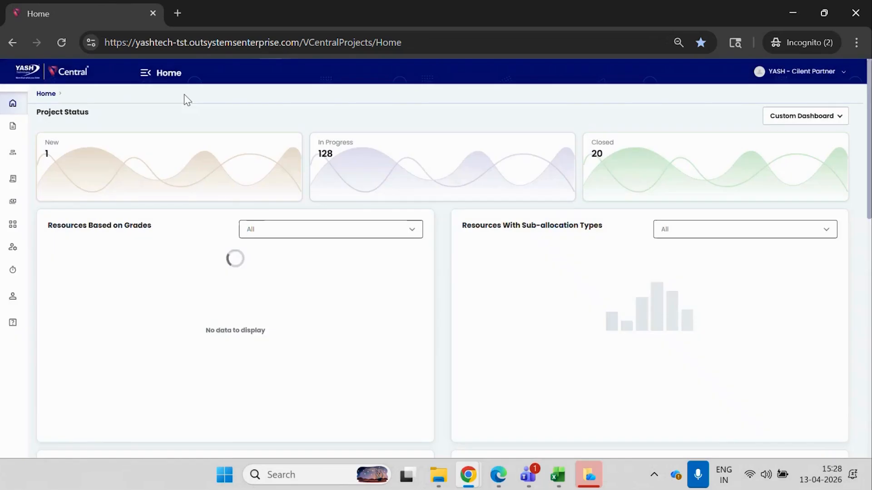
Open the 123 SOW/PO shortclose entry from the Short Close Requests in PRJSOW/PO Approvals.
click(146, 76)
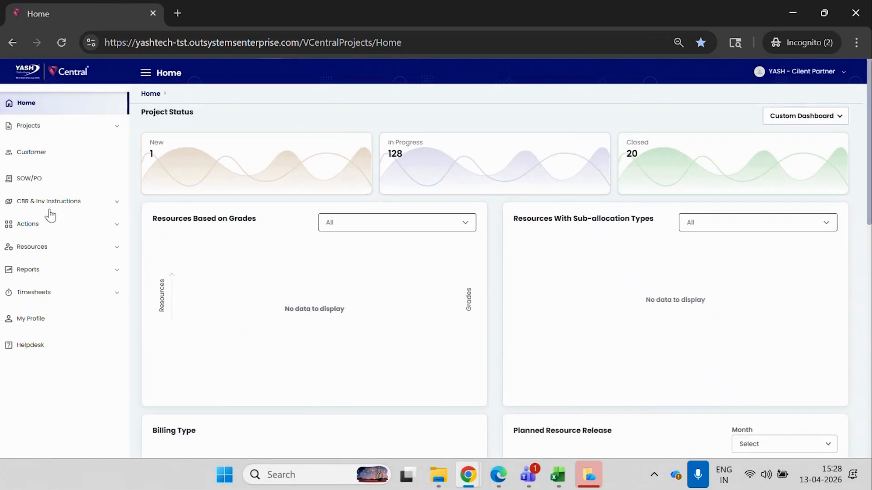
click(42, 226)
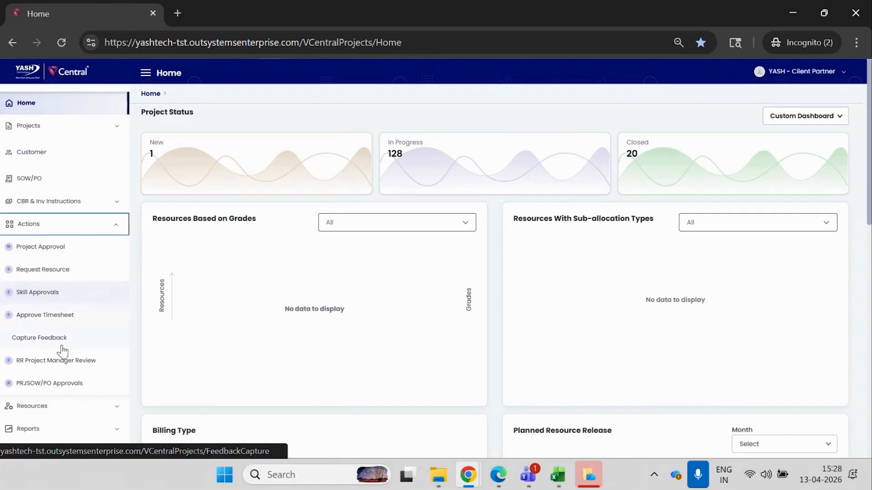
click(58, 385)
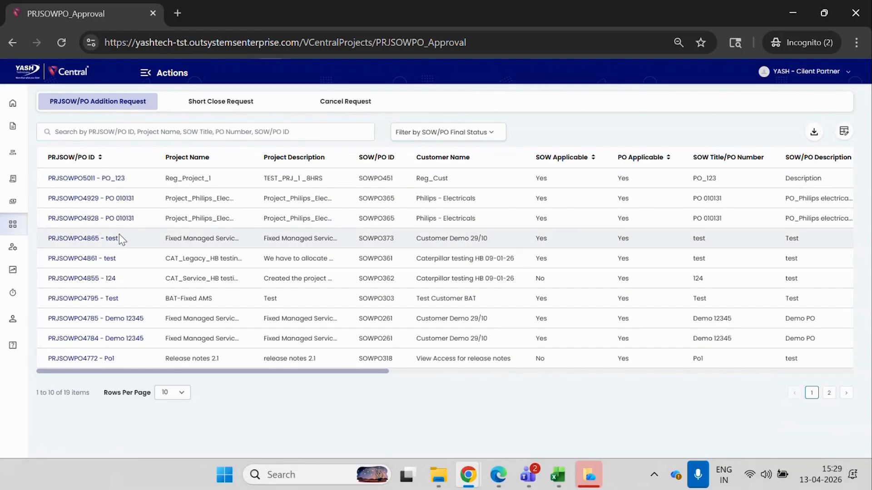
click(228, 107)
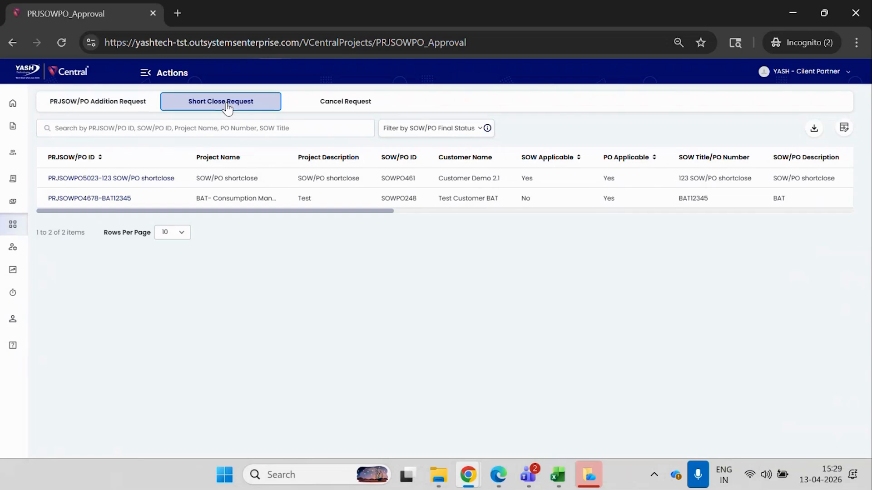
click(324, 110)
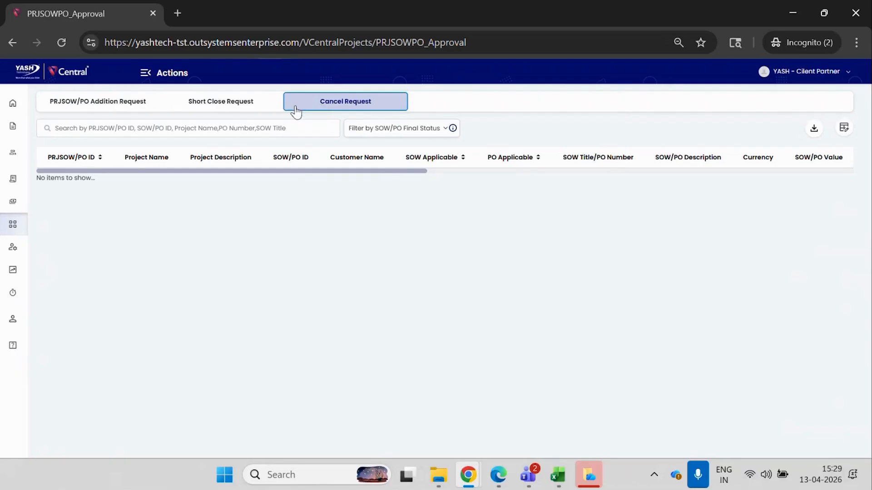
click(253, 110)
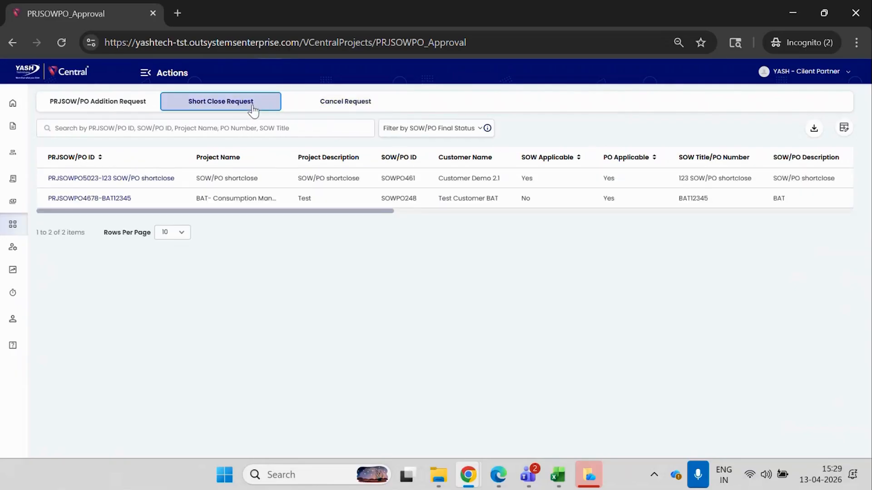
click(136, 181)
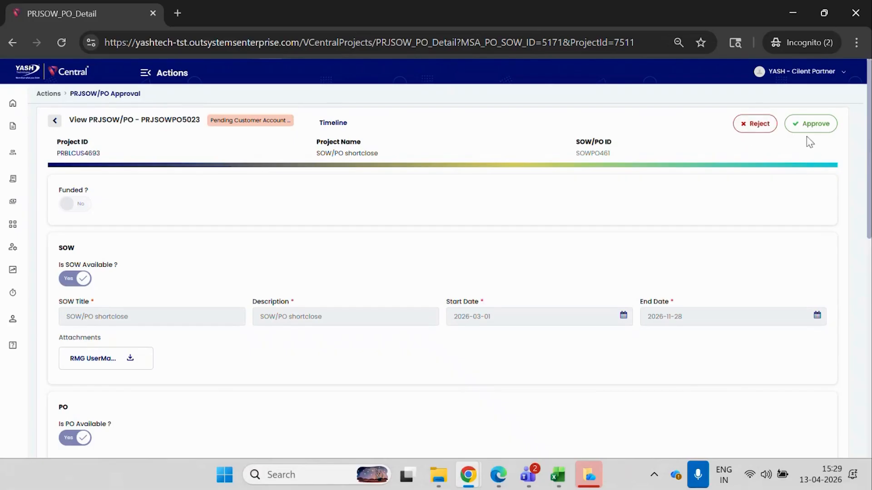
Approve the short close request with the comment "approved".
click(810, 124)
click(429, 248)
text(approved)
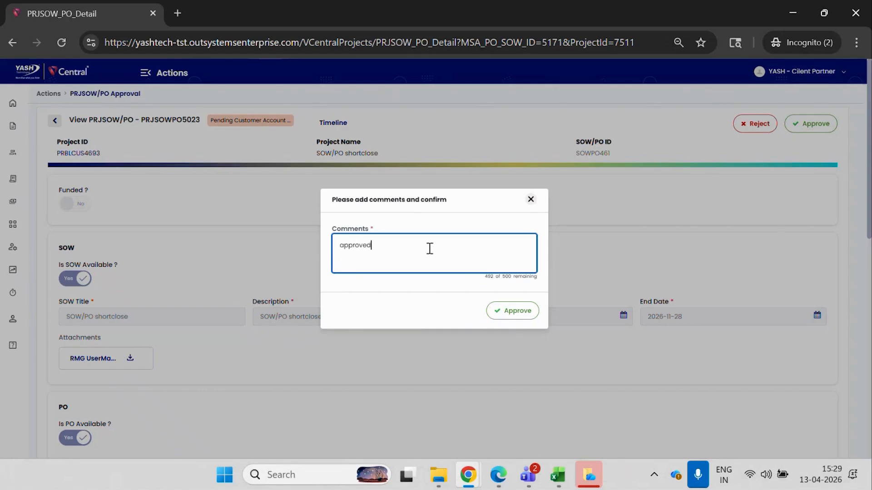
click(508, 314)
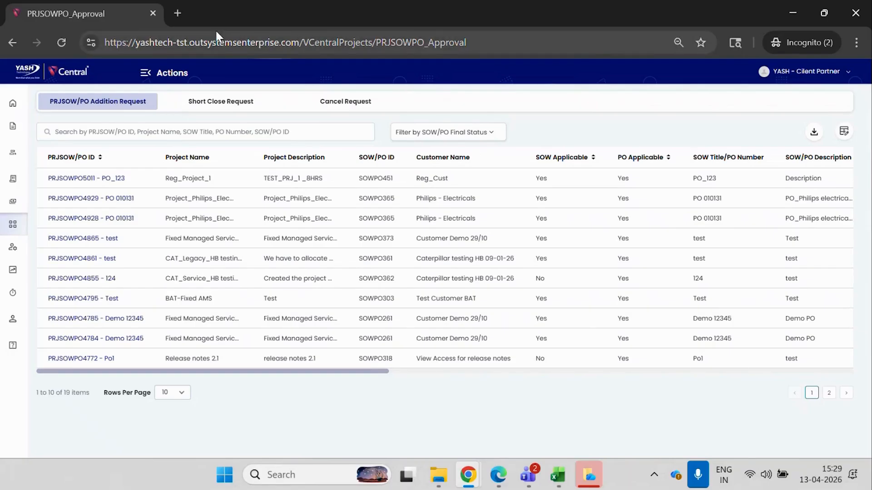
Open Vcentral in a new incognito tab and log in with the finance approver's saved username and password.
click(181, 11)
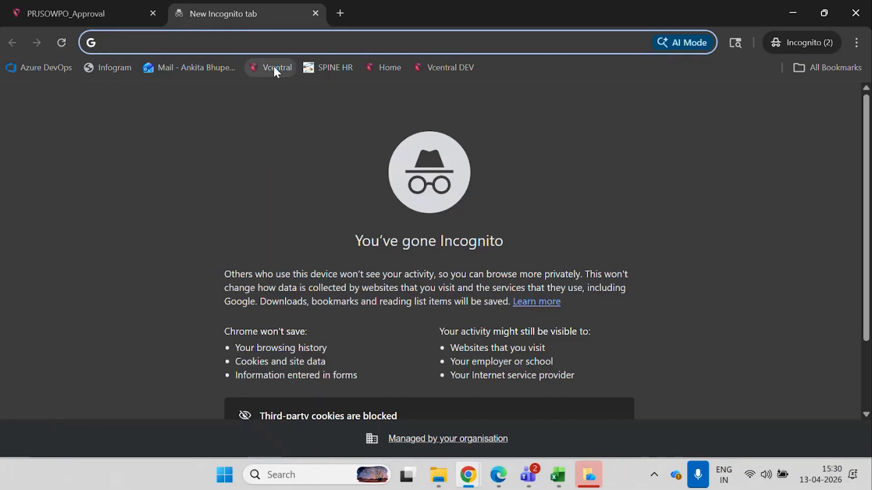
click(274, 67)
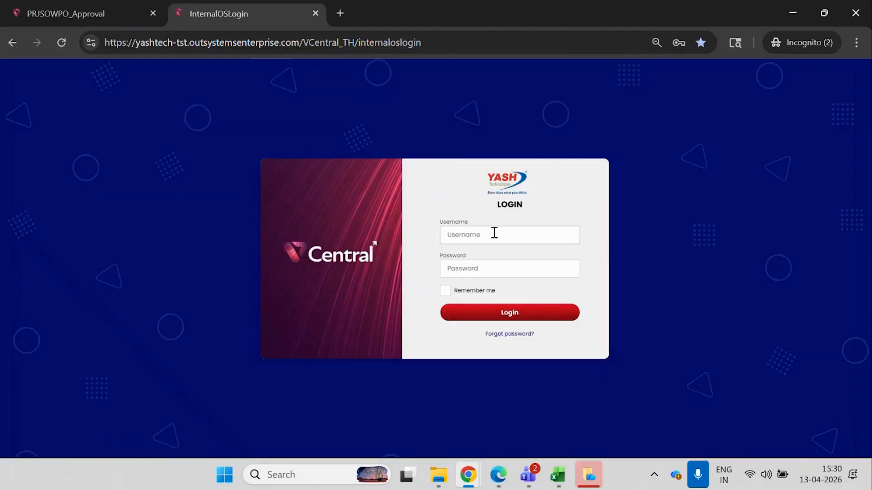
click(494, 233)
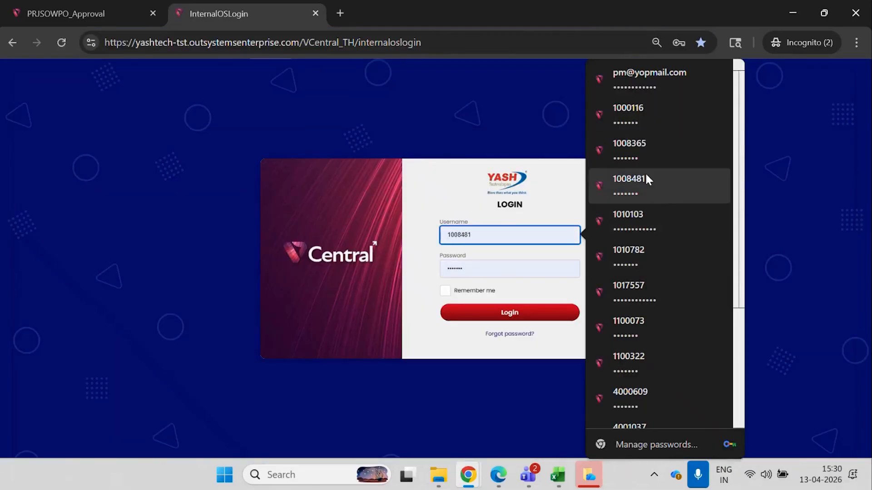
click(638, 114)
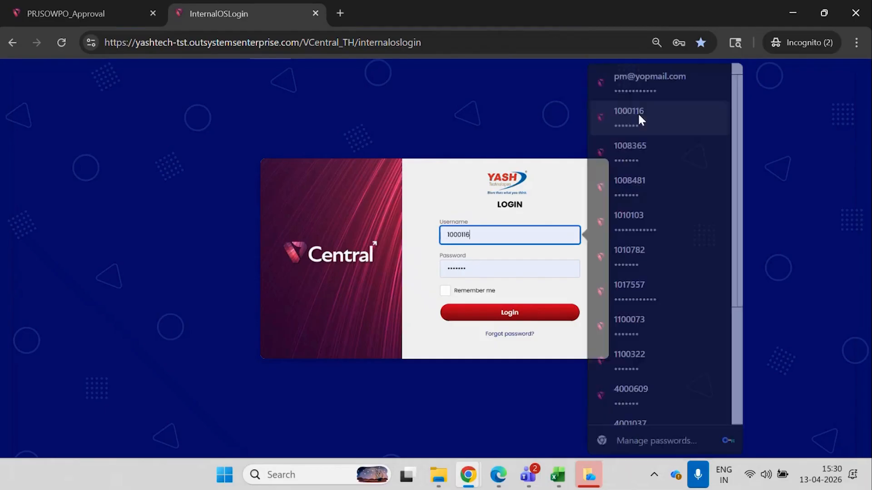
click(544, 310)
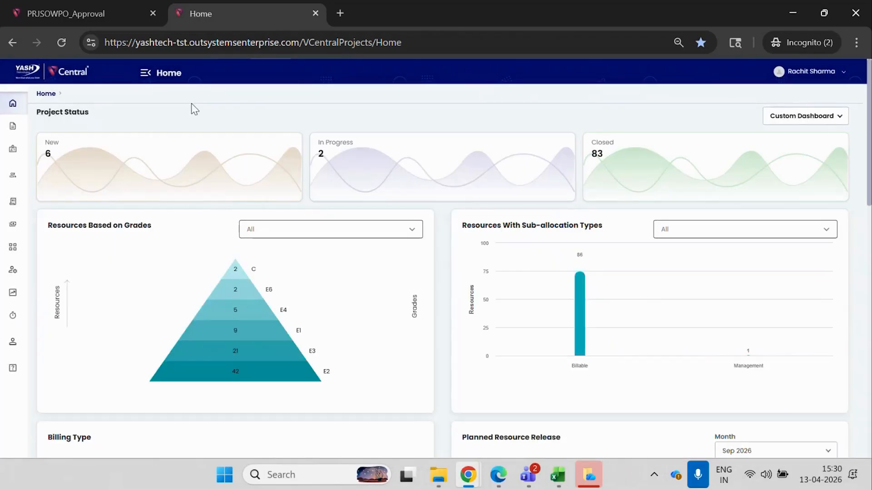
Open the 123 SOW/PO shortclose request from the finance approver's Short Close Requests in the PRJSOW/PO approvals.
click(146, 73)
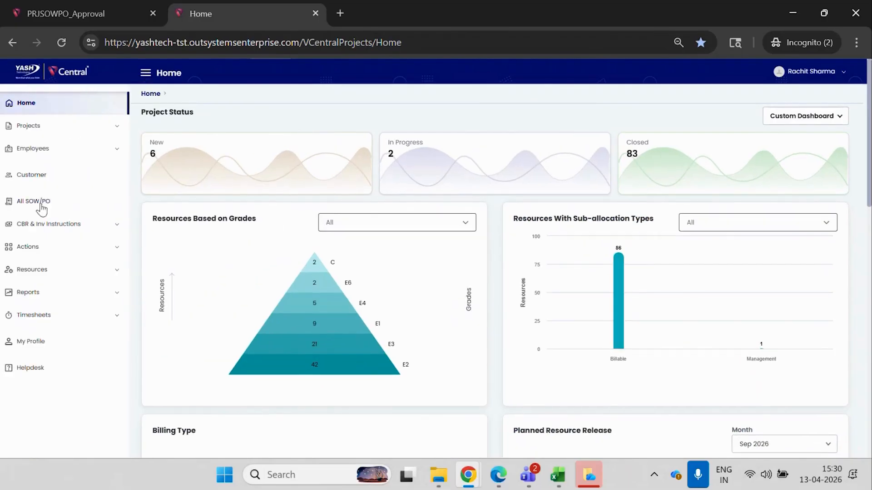
click(31, 247)
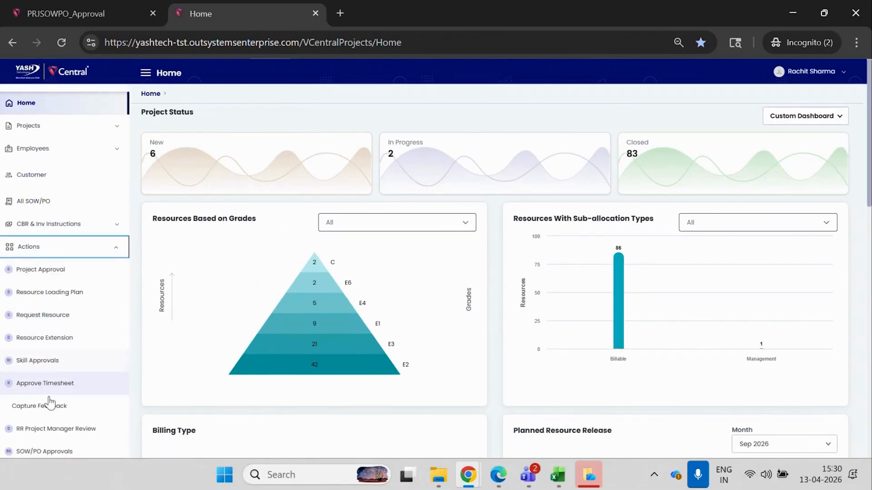
key(Down)
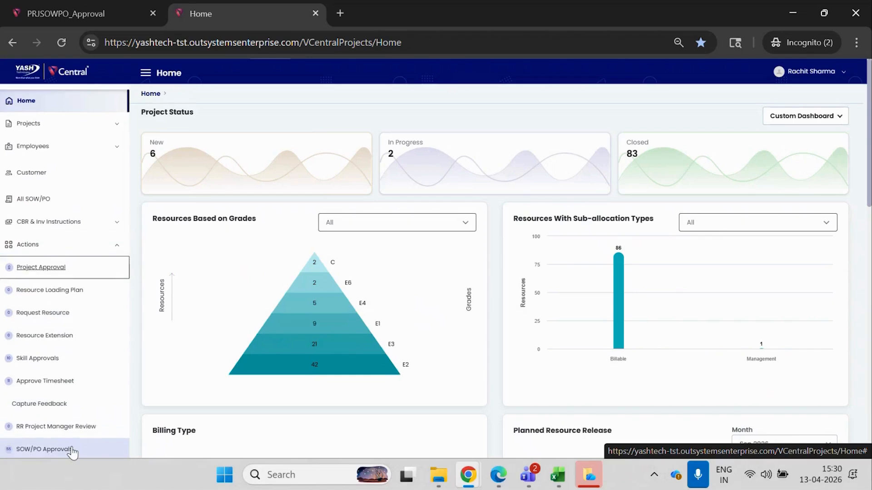
click(73, 447)
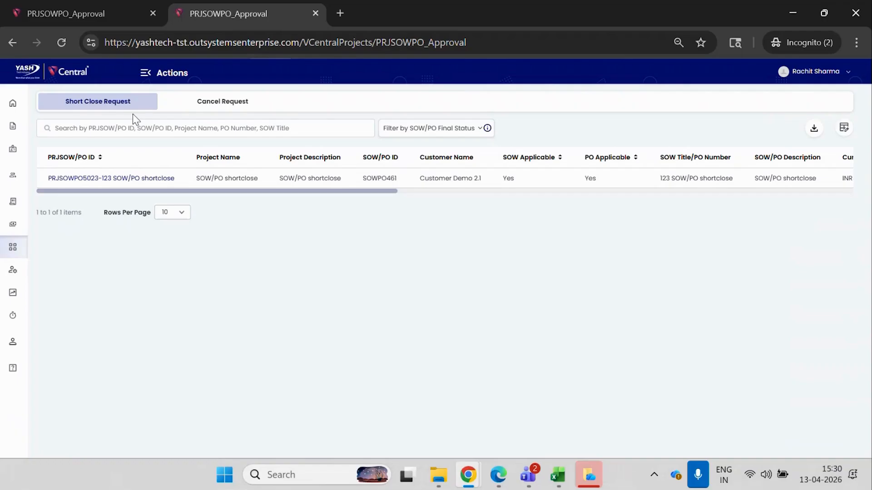
click(205, 107)
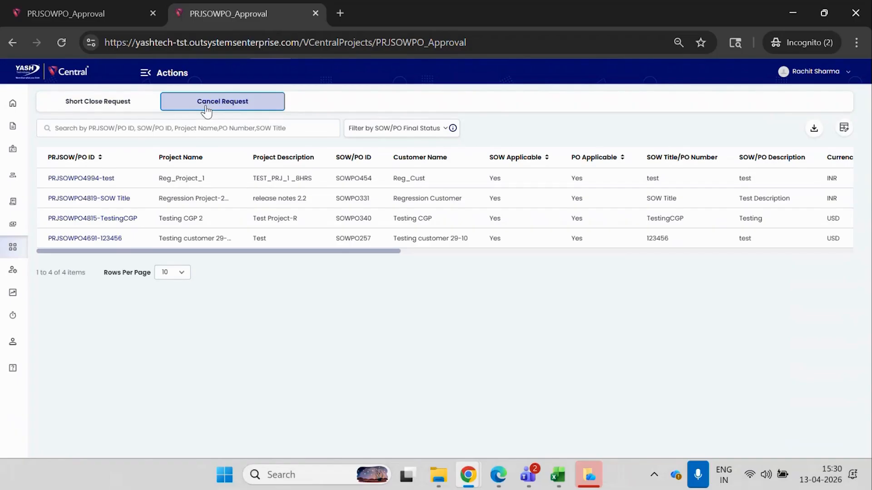
click(137, 107)
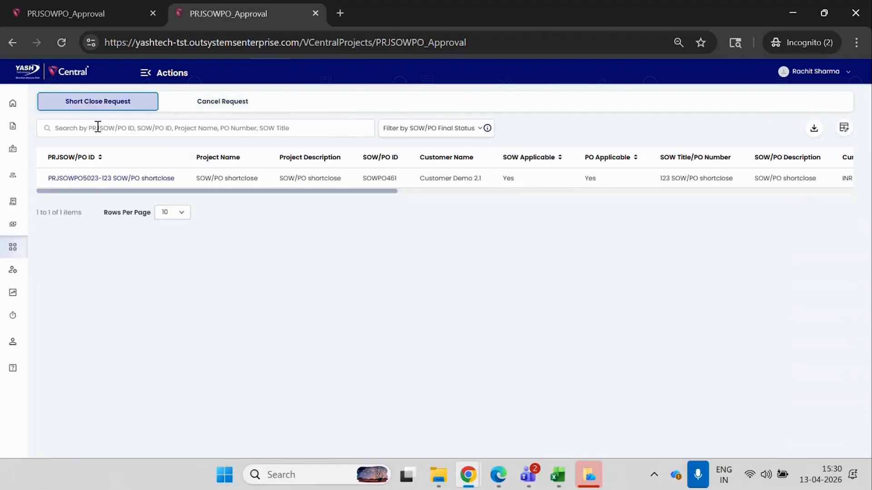
click(92, 182)
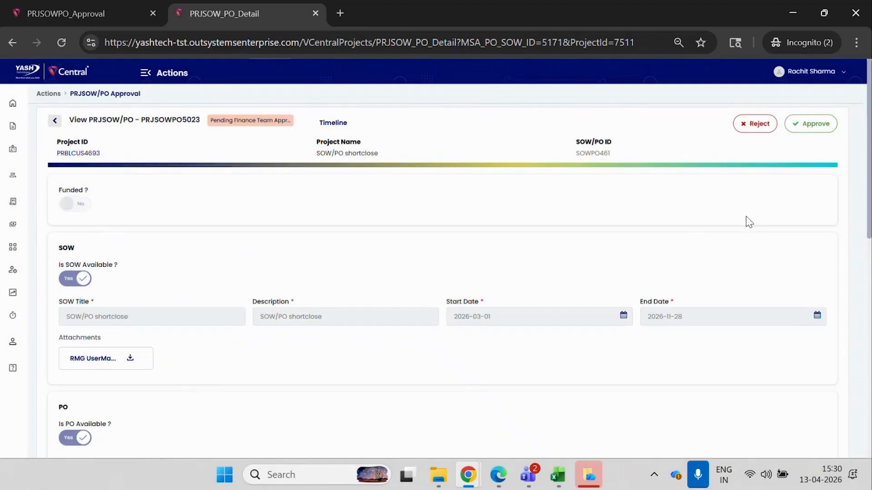
Review the PRJSOW/PO details and approve the short close for finance with the comment "approved".
scroll(749, 222, down, 5)
scroll(443, 281, up, 5)
click(812, 135)
click(435, 255)
text(opproved)
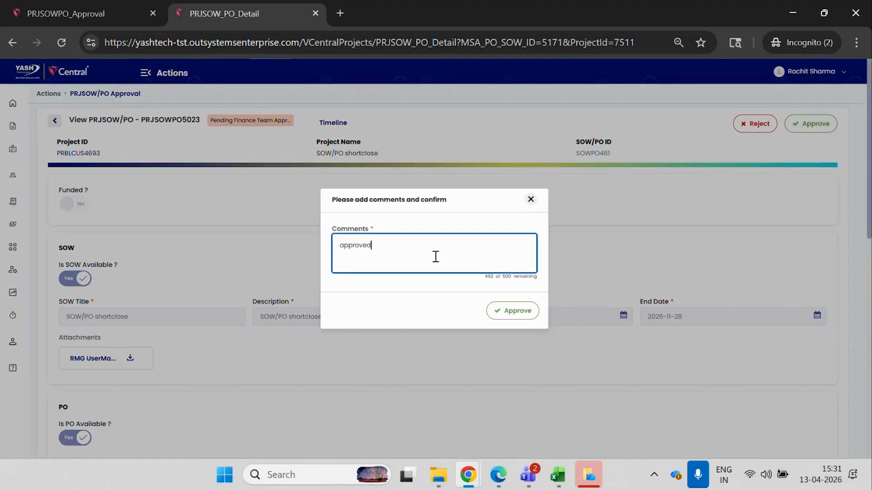
click(522, 313)
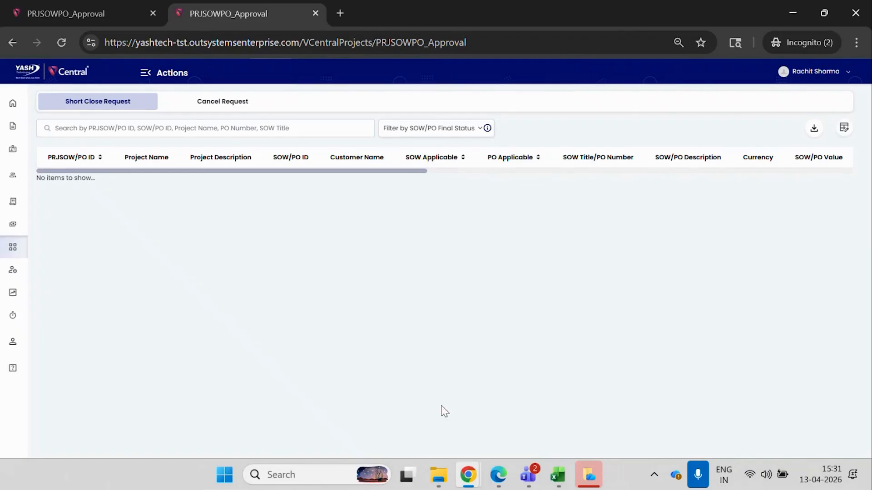
Switch to the project manager's window, reload the project, and check the approval and final status of its PRJSOW/PO entry in Project Commercials.
mouse_move(468, 475)
click(355, 405)
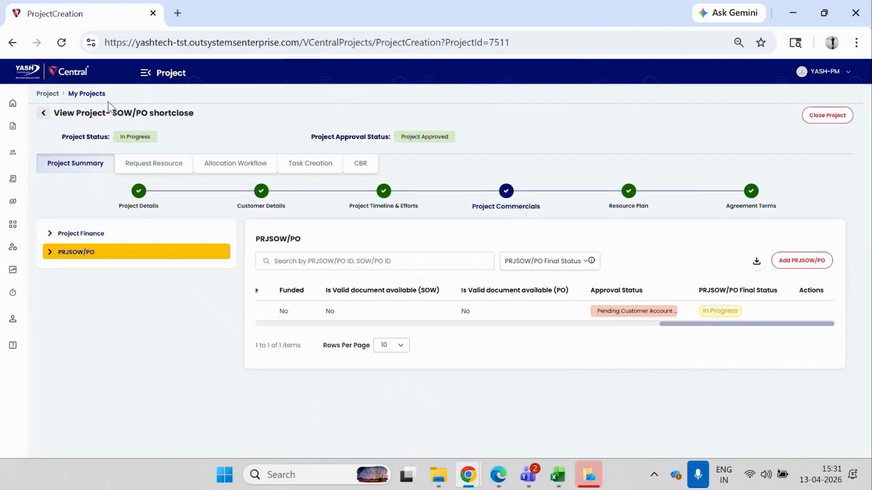
click(64, 46)
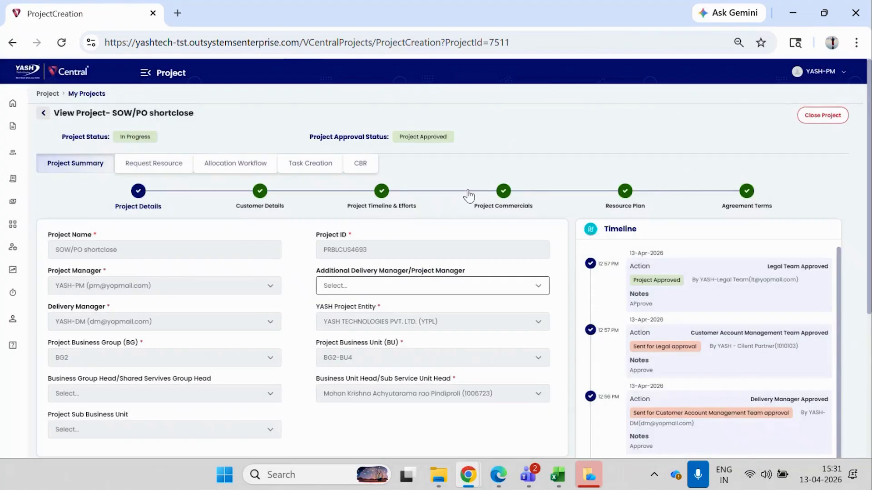
click(479, 200)
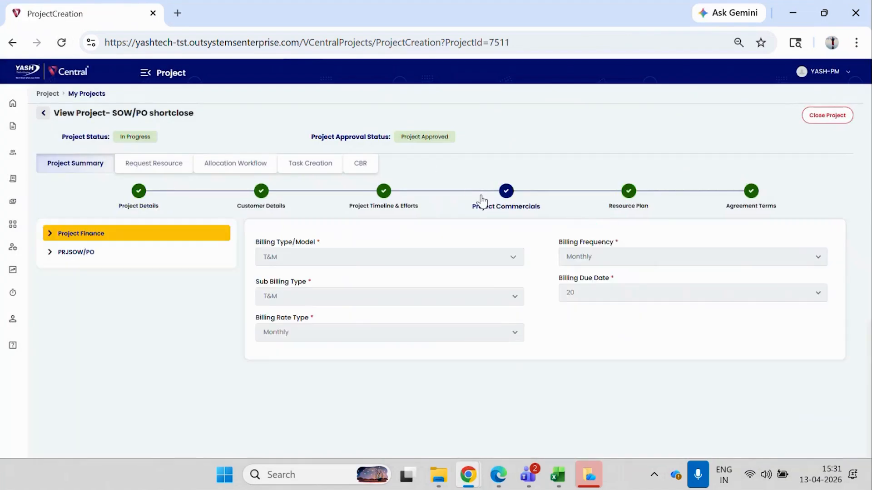
click(135, 252)
drag(381, 324, 821, 327)
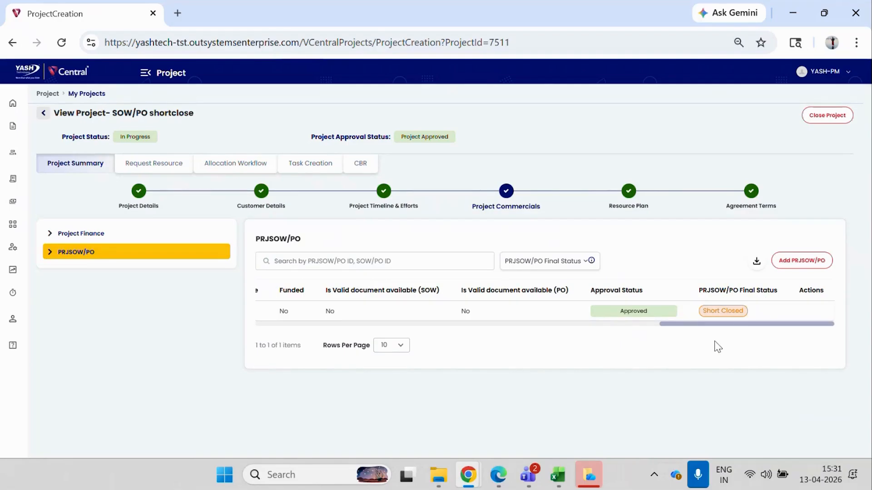
Open the 123 SOW/PO shortclose entry and review its allocated, unallocated and short closed/cancelled amounts.
drag(720, 324, 282, 332)
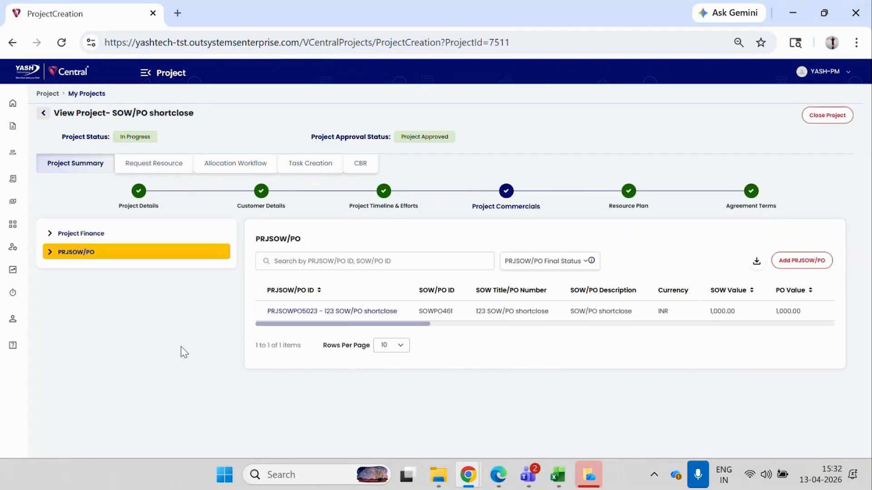
click(296, 311)
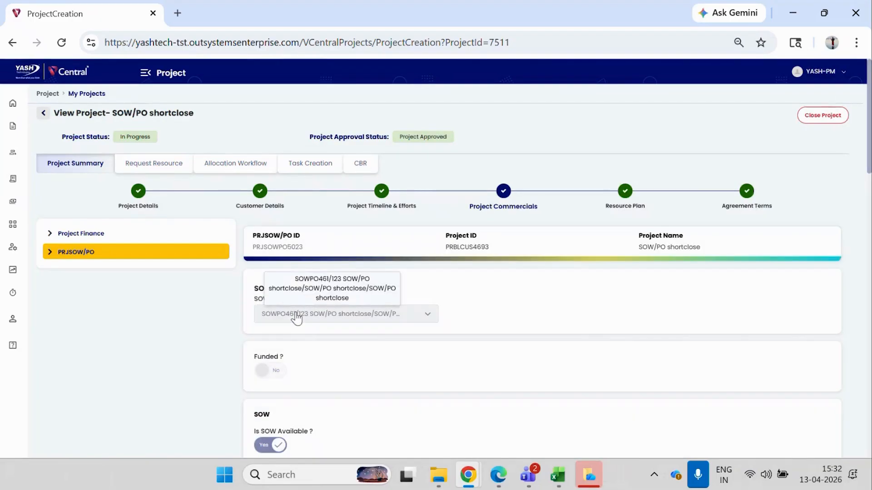
scroll(338, 206, down, 10)
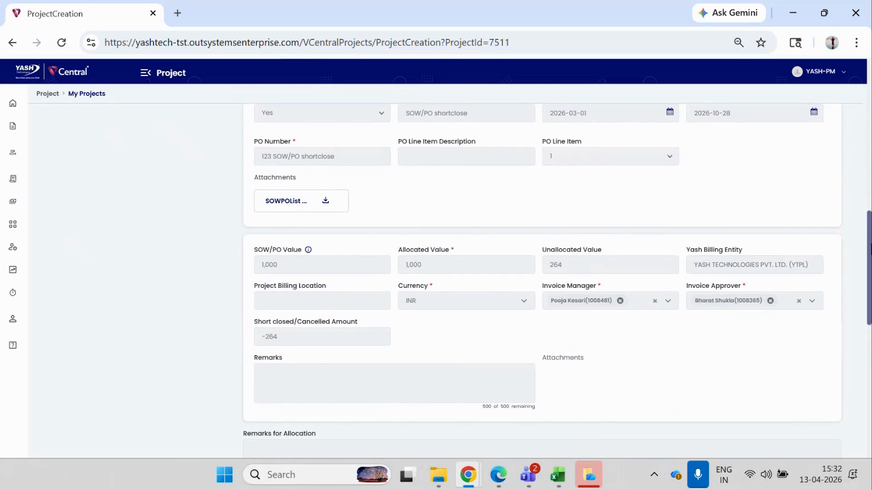
drag(870, 247, 870, 97)
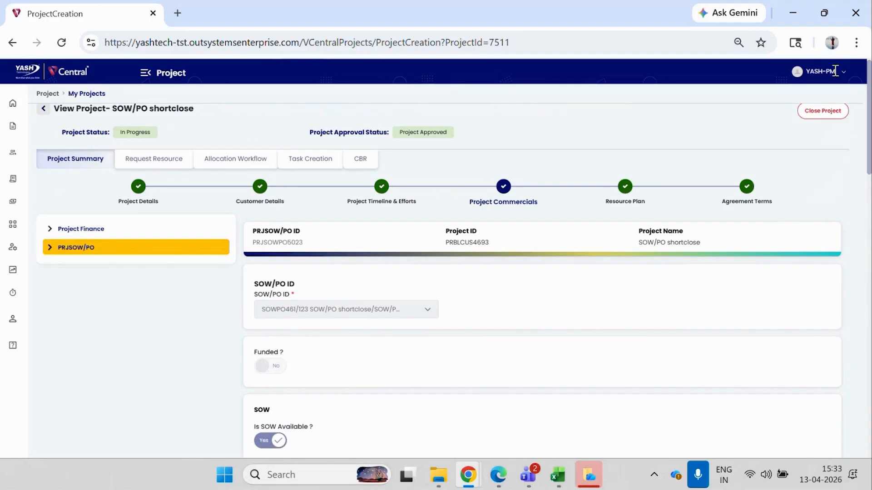
Open Vcentral in a new incognito window and log in with the client partner's saved username and password.
click(856, 42)
click(728, 111)
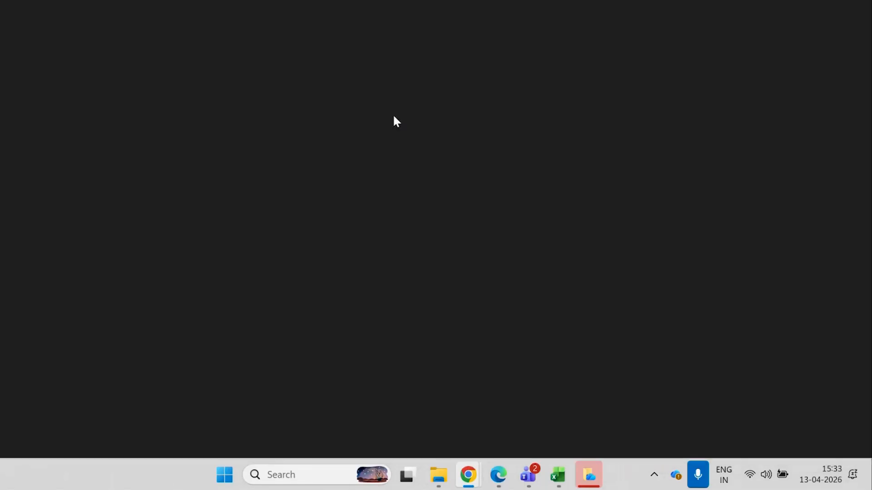
click(275, 68)
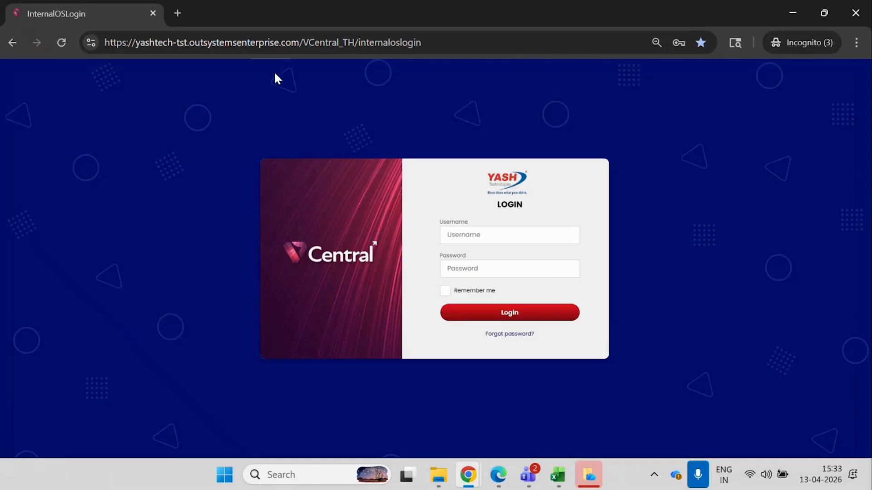
click(488, 235)
click(612, 219)
click(507, 314)
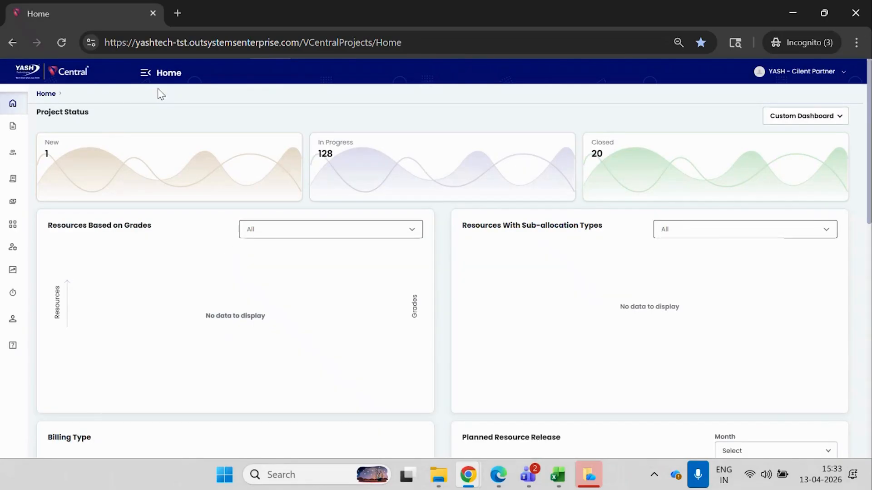
Open the SOW/PO list and check the allocated, unallocated and remaining invoice values and final status of the shortclose project's SOW/PO.
click(145, 75)
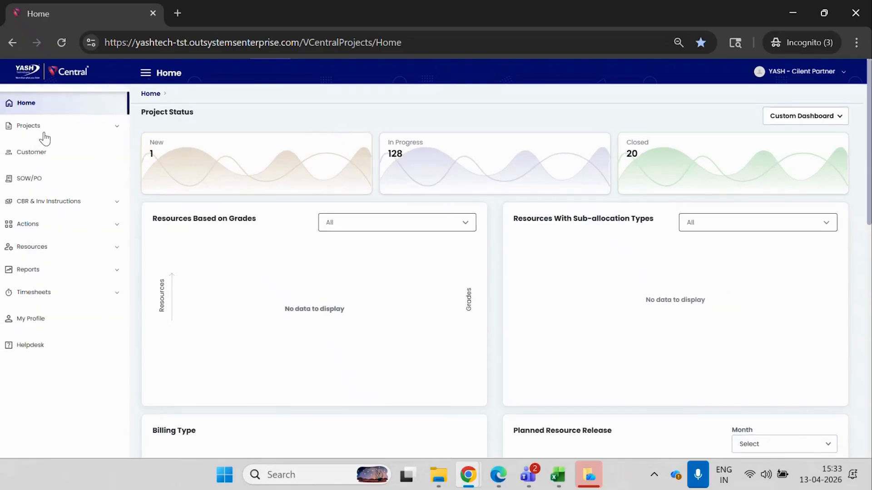
click(52, 178)
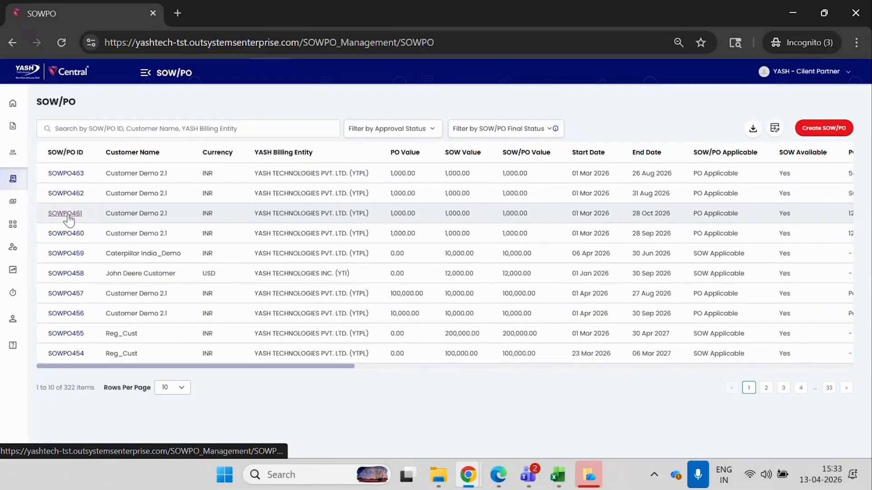
drag(150, 367, 713, 340)
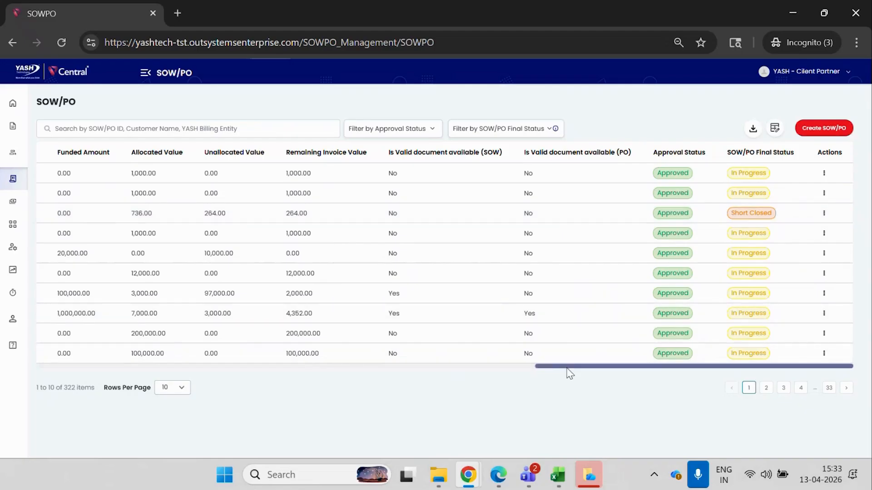
drag(562, 371, 42, 374)
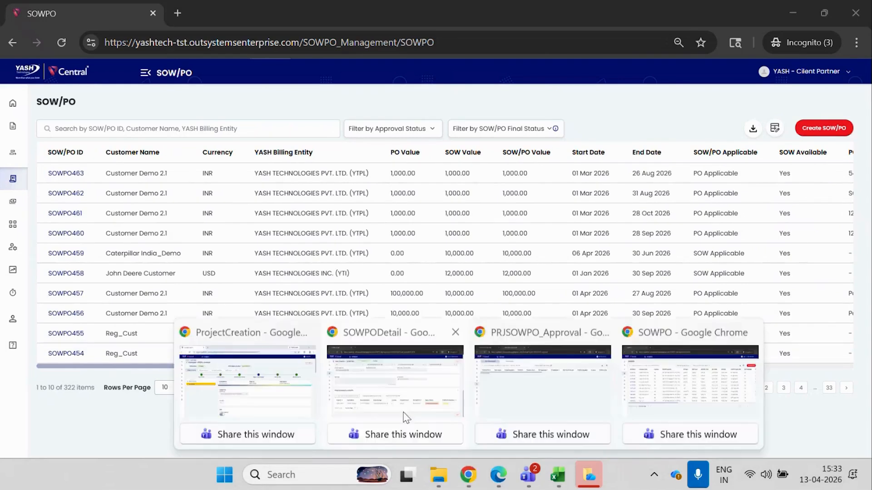
Switch to the project manager's window, open the SOW/PO Cancel project, and check its PRJSOW/PO entry's invoice and allocation values in Project Commercials.
mouse_move(467, 472)
click(253, 393)
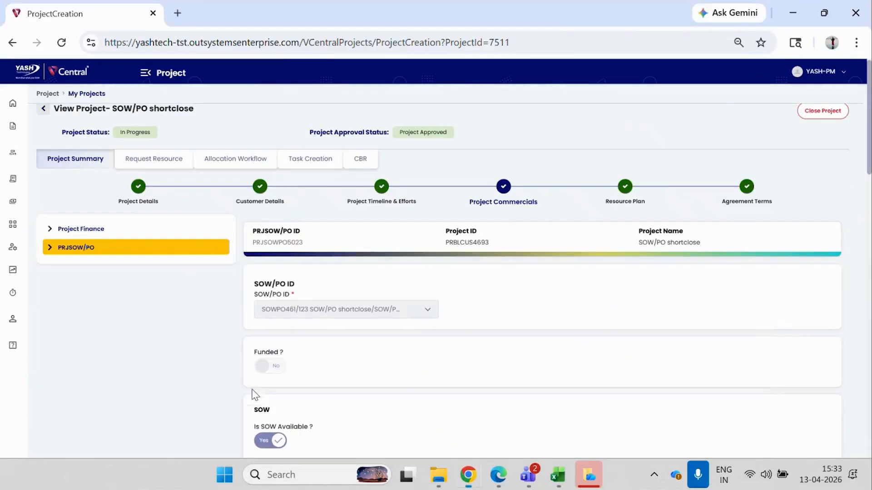
click(45, 109)
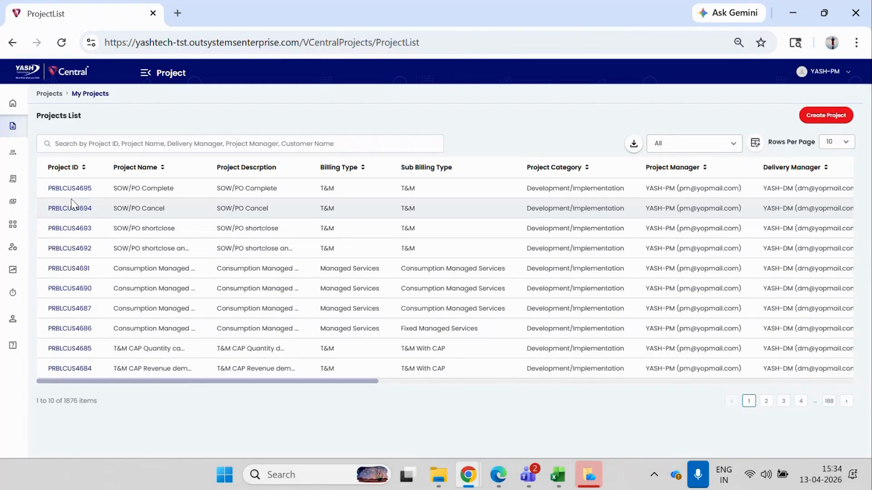
click(71, 206)
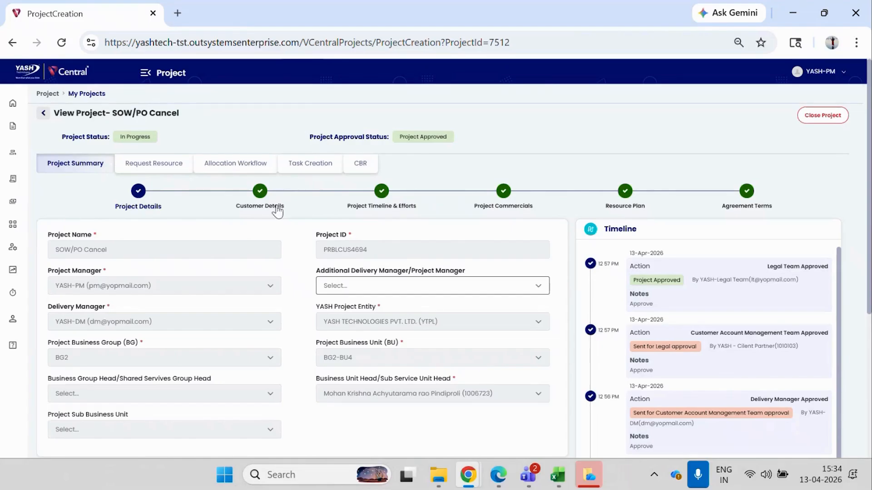
click(500, 202)
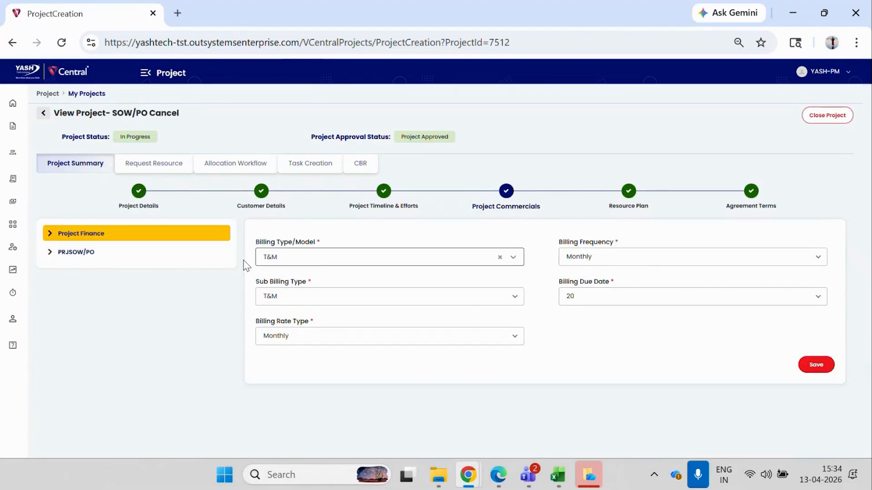
click(109, 257)
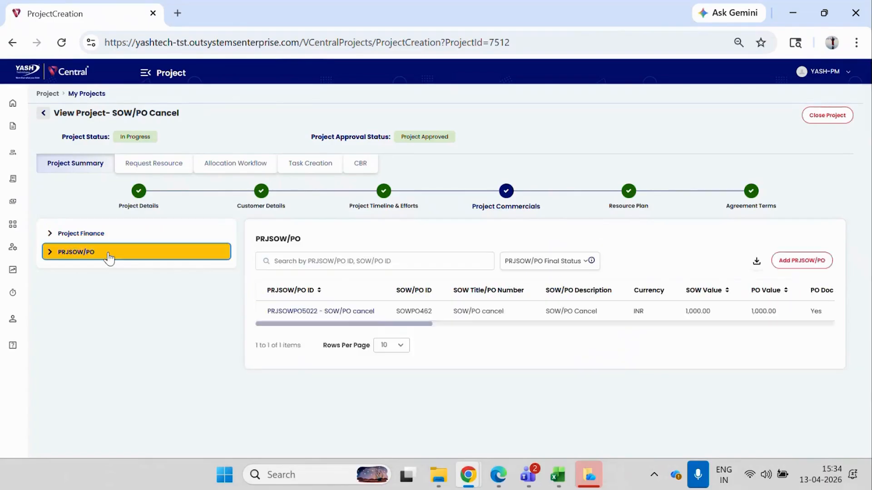
drag(320, 323, 586, 323)
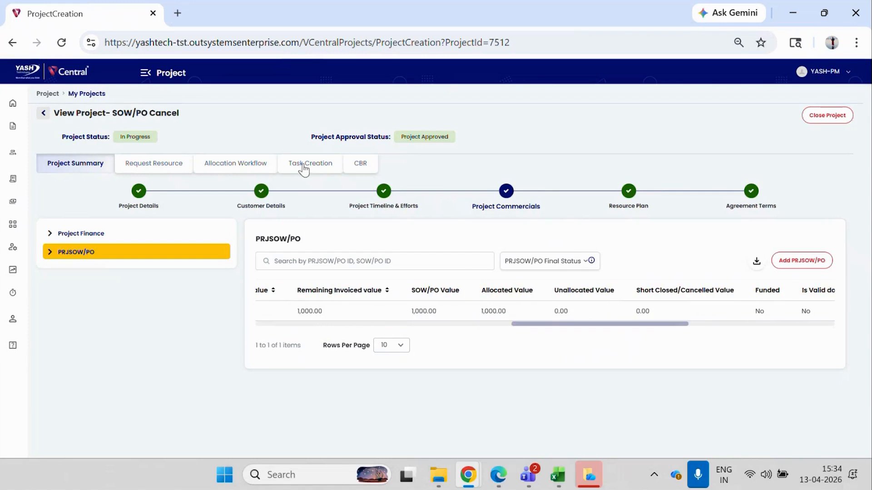
Check the SOW/PO Cancel project's generated CBR records, including the invoicing amount, and return to the Project Commercials view.
click(233, 169)
click(366, 164)
mouse_move(440, 288)
mouse_down()
mouse_move(654, 288)
mouse_move(540, 303)
mouse_move(431, 299)
mouse_up()
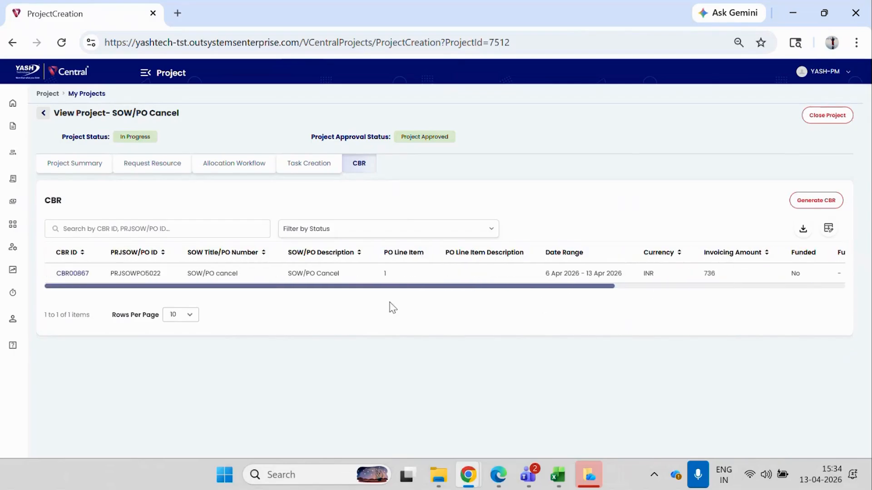
click(102, 165)
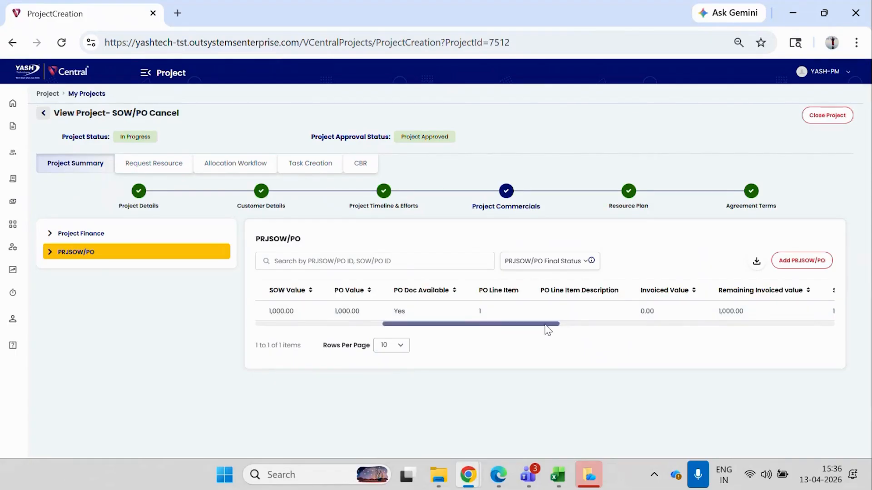
Try to cancel the project's PRJSOW/PO entry from its row actions and dismiss the resulting message.
drag(544, 323, 846, 314)
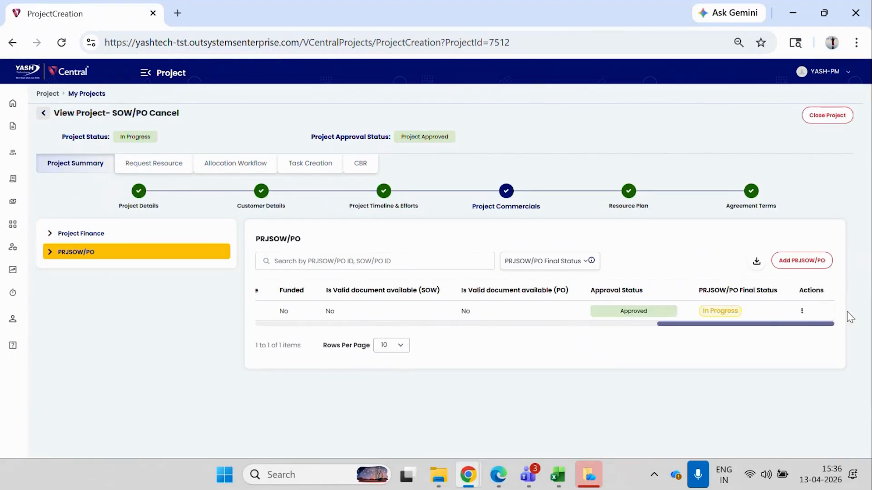
click(803, 314)
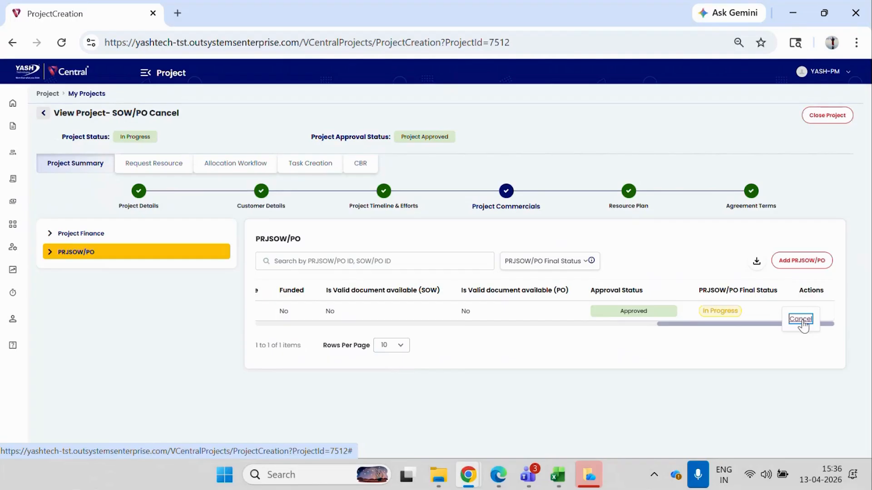
click(800, 319)
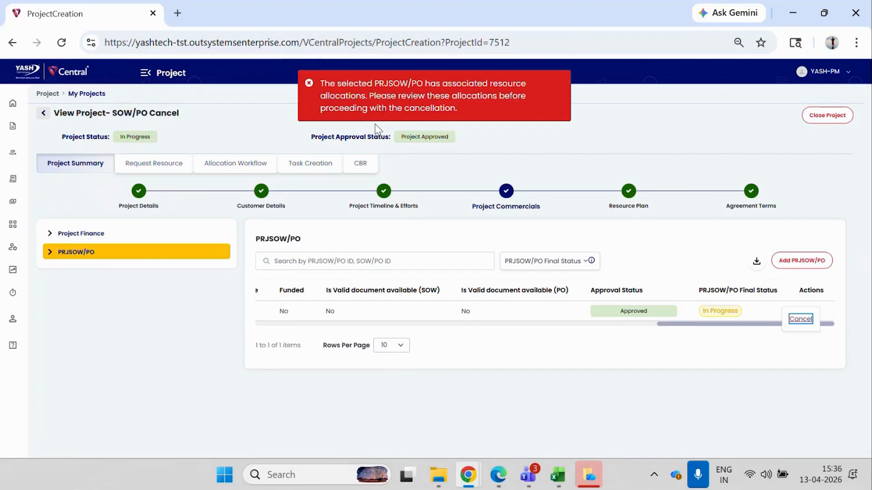
click(309, 83)
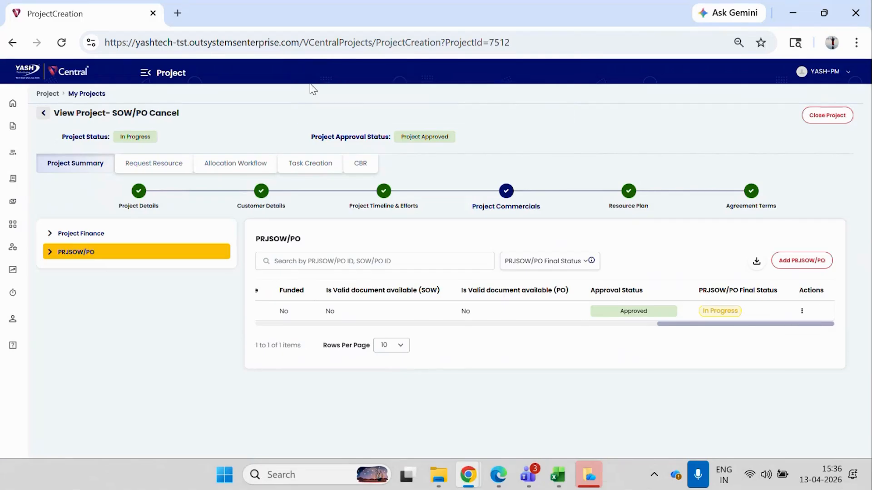
Start releasing the active resource allocation, with allocation end date 2026-04-12 and early release reason "denied".
click(248, 164)
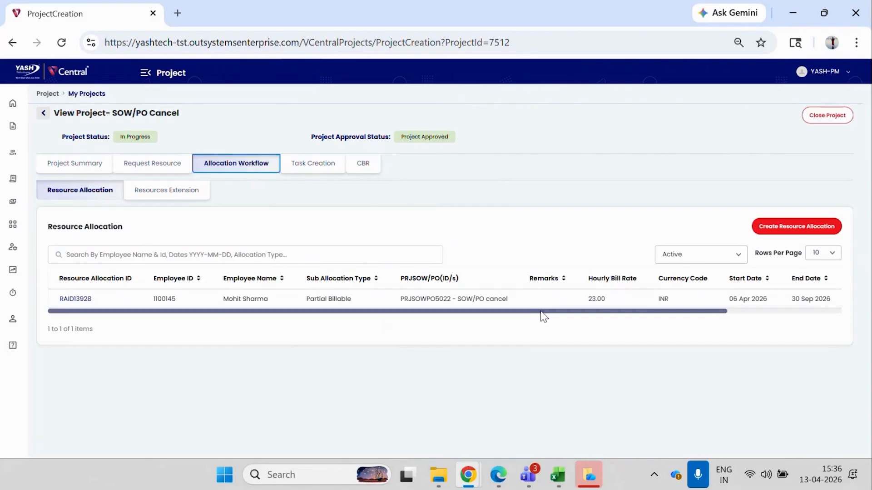
drag(544, 311, 658, 312)
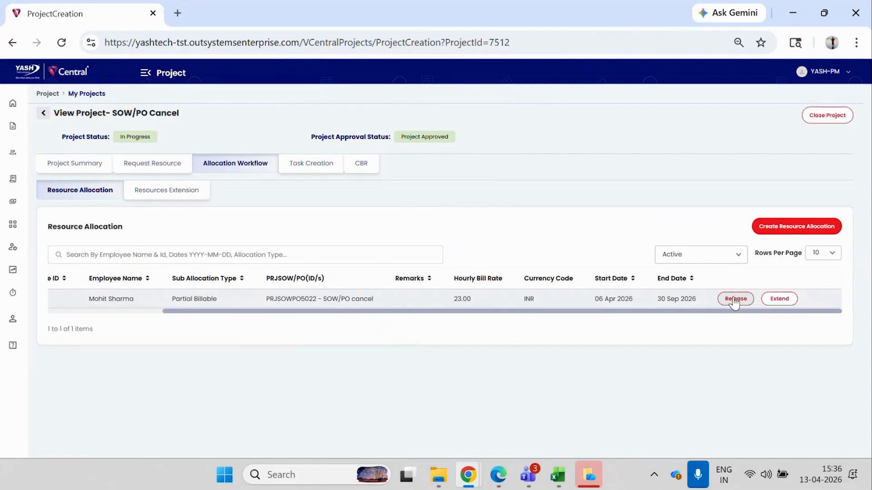
click(735, 299)
drag(868, 182, 868, 305)
click(502, 219)
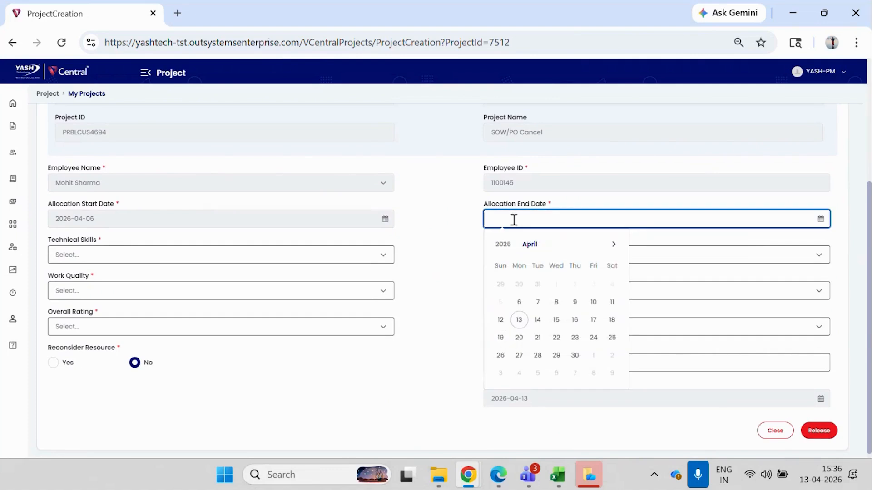
click(500, 320)
click(107, 253)
click(140, 288)
Rate the resource's domain knowledge, technical skills and communication skills as Unsatisfactory.
drag(513, 240, 532, 269)
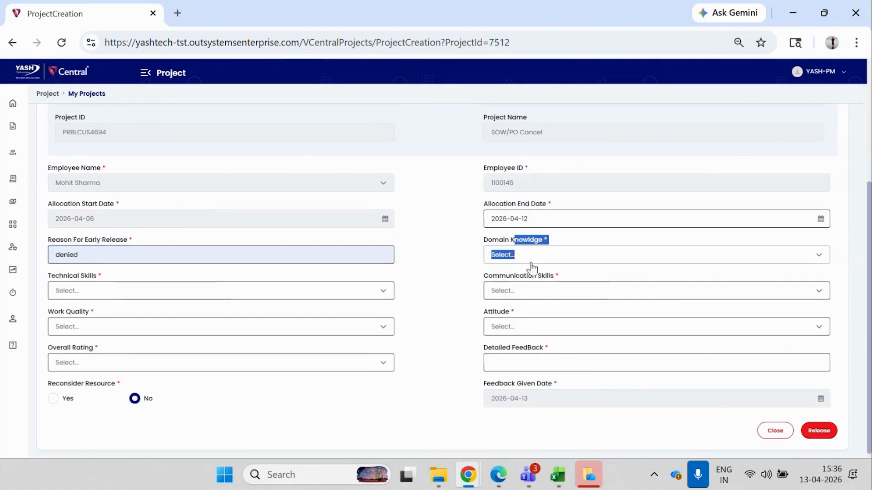
click(522, 254)
click(521, 294)
click(239, 290)
click(136, 329)
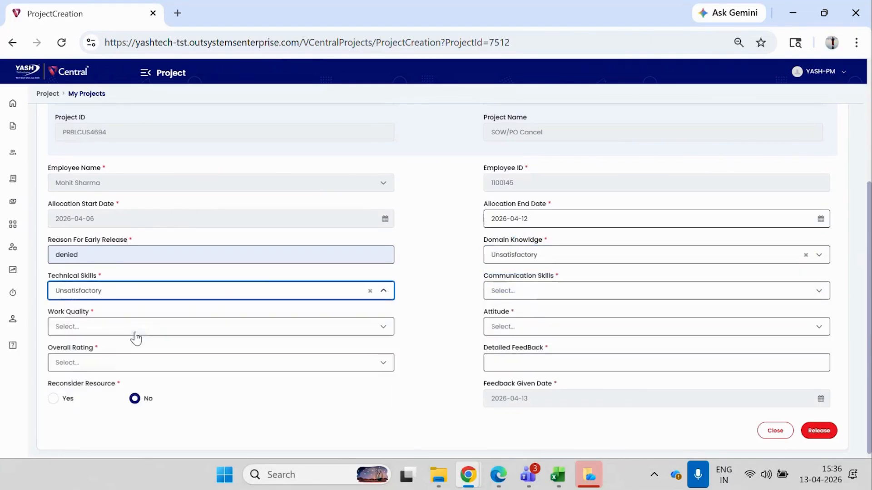
click(499, 291)
click(511, 330)
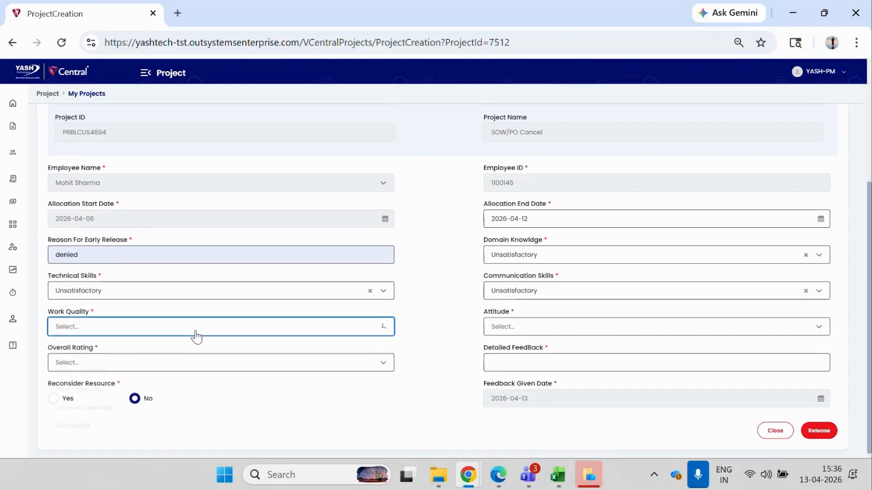
Set the resource's work quality, attitude and overall rating to Unsatisfactory.
click(202, 334)
click(107, 365)
click(535, 328)
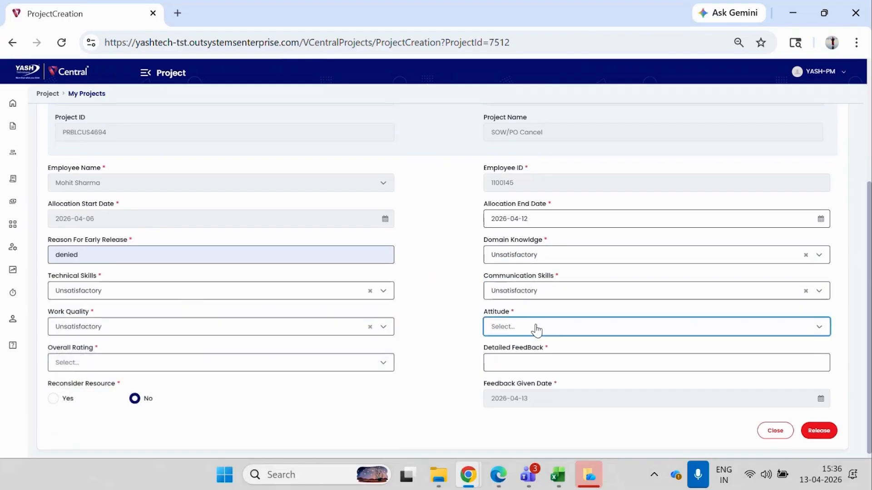
click(509, 363)
click(209, 361)
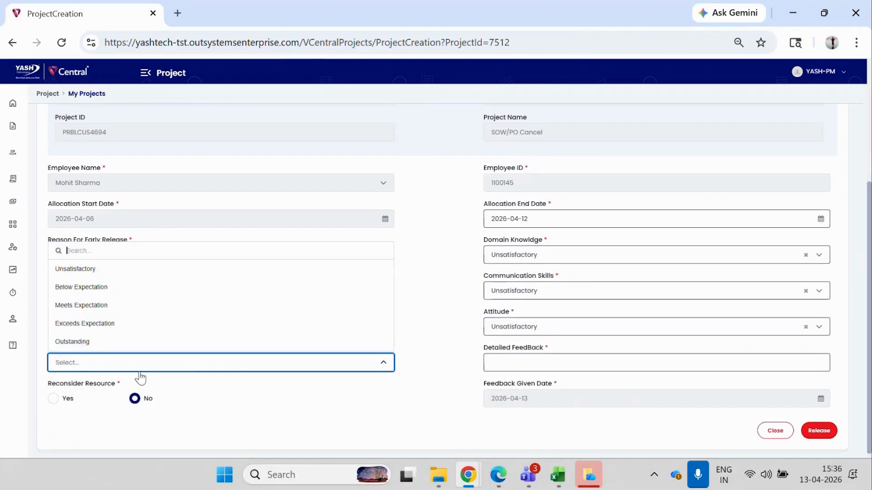
click(88, 273)
Enter "not needed" as the detailed feedback and confirm the resource release.
click(493, 366)
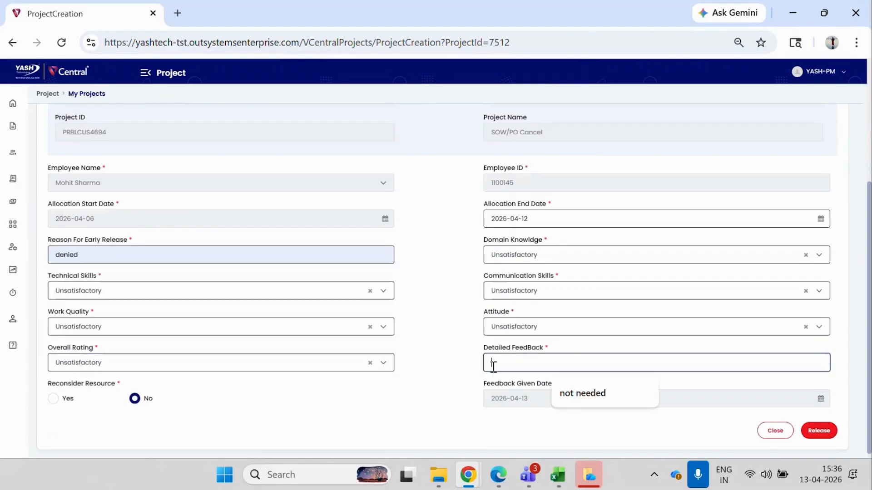
click(603, 393)
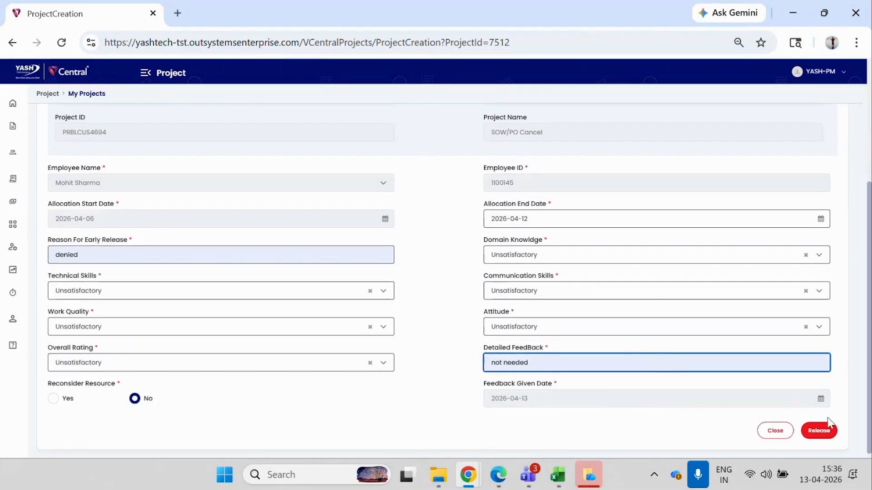
click(819, 429)
click(412, 289)
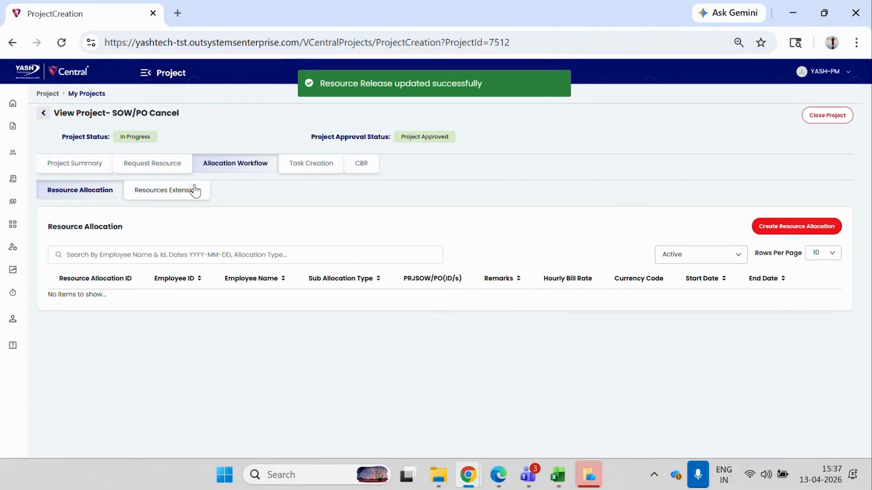
Cancel the PRJSOW/PO entry in the project summary and agree to delete its associated CBRs.
click(75, 175)
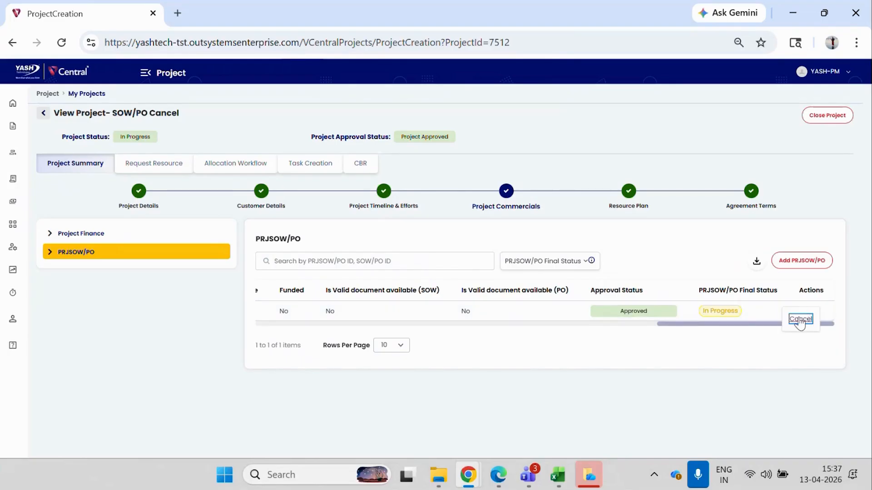
click(799, 318)
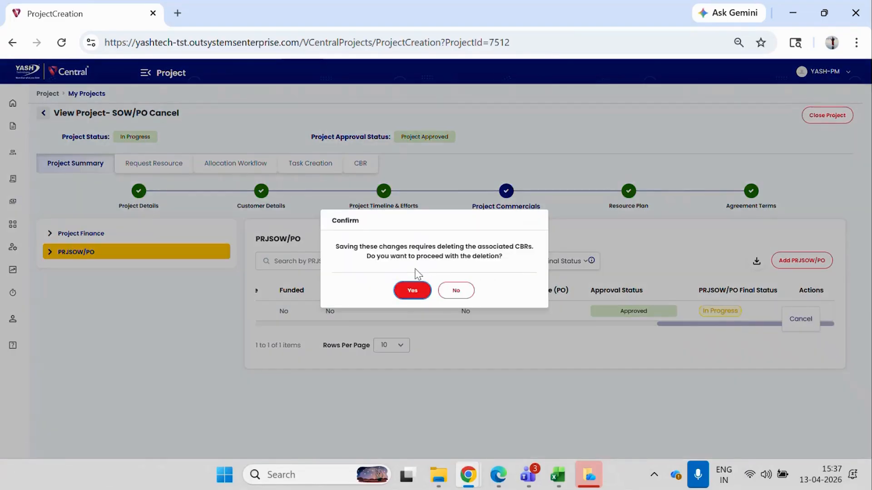
click(412, 292)
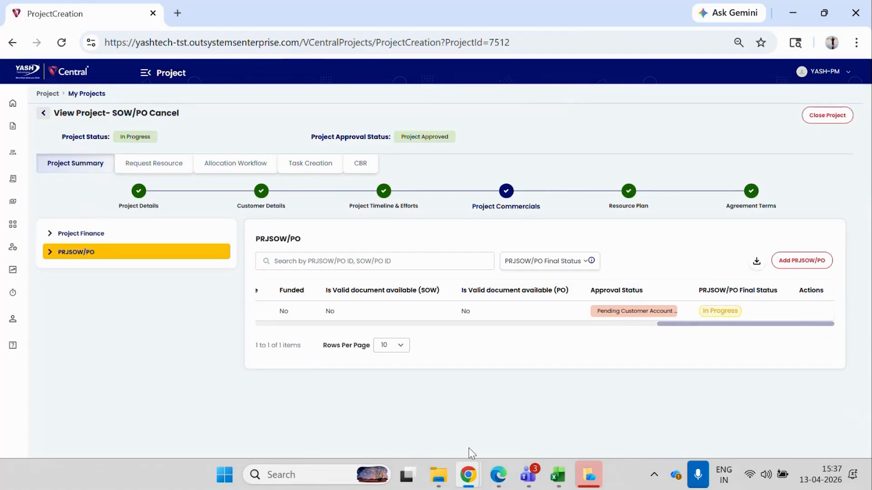
Close the SOWPODetail, PRJSOWPO_Approval and SOWPO browser windows, keeping only the project manager's window.
mouse_move(471, 477)
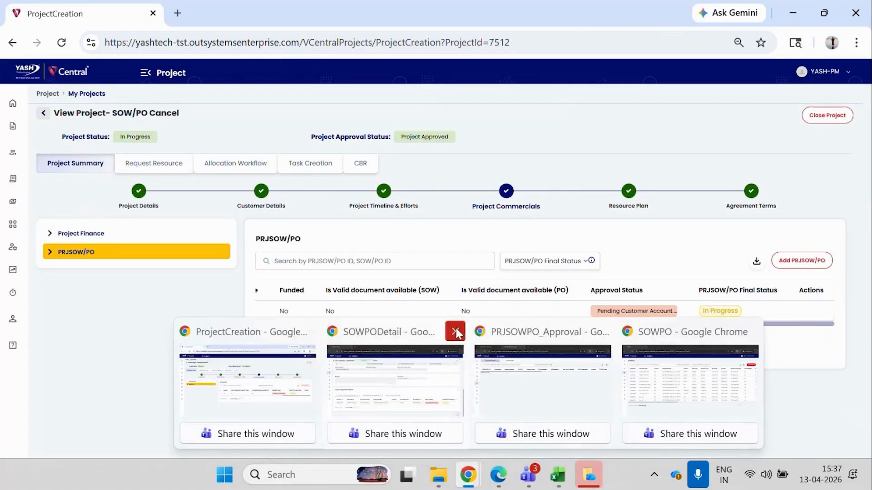
click(454, 331)
click(527, 331)
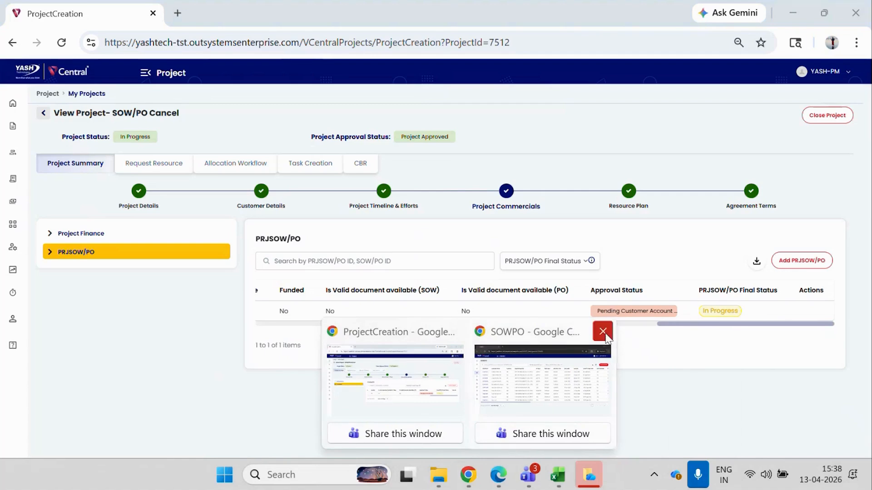
click(603, 331)
Open Vcentral in a new incognito window and log in with the client partner's saved username and password.
click(856, 42)
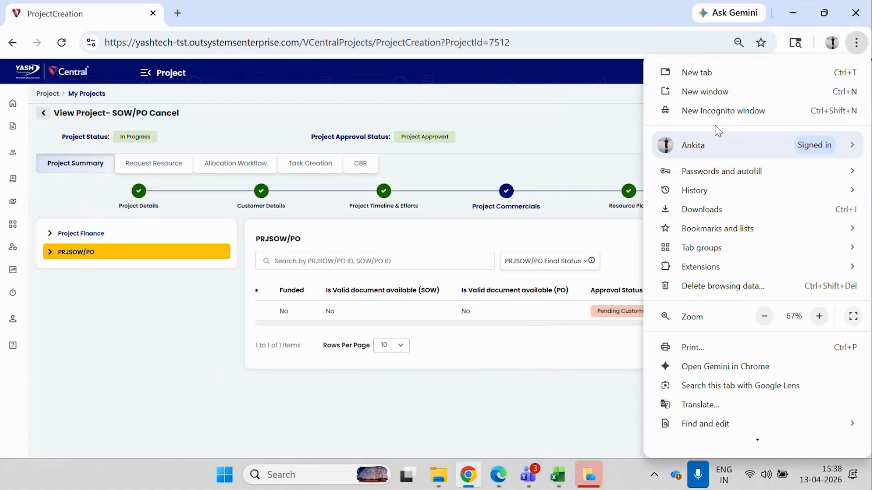
click(708, 112)
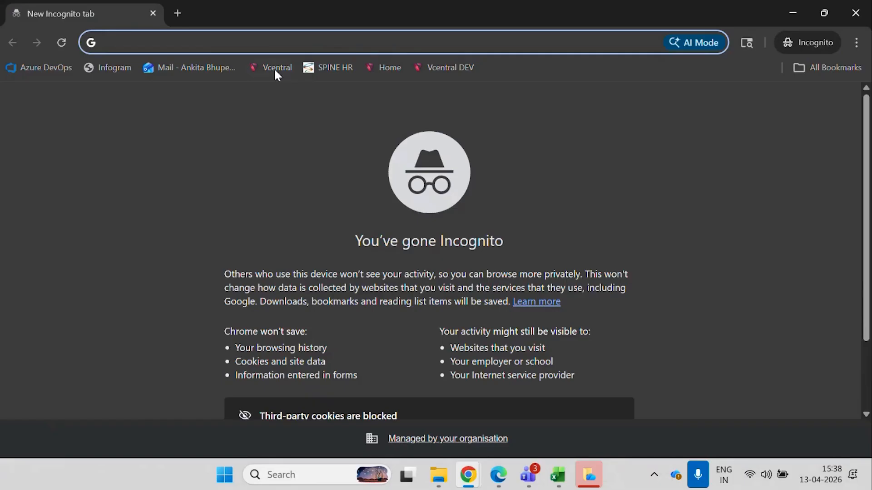
click(273, 66)
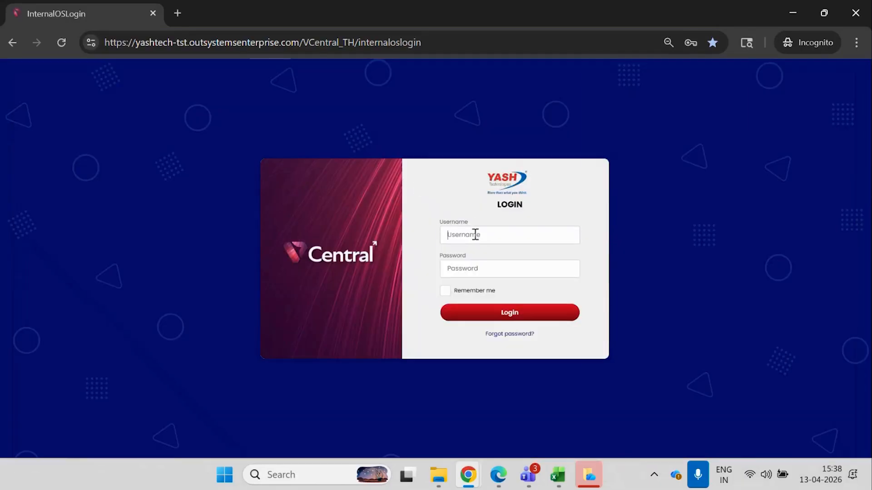
click(475, 234)
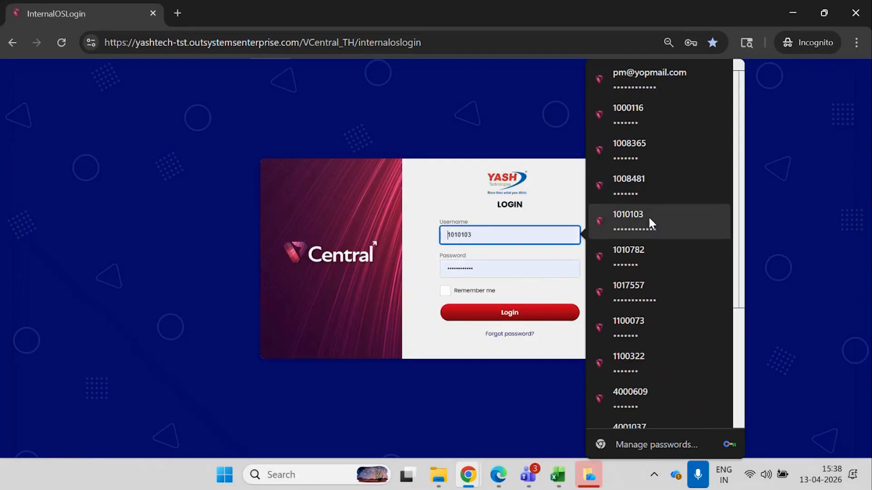
click(647, 217)
click(527, 316)
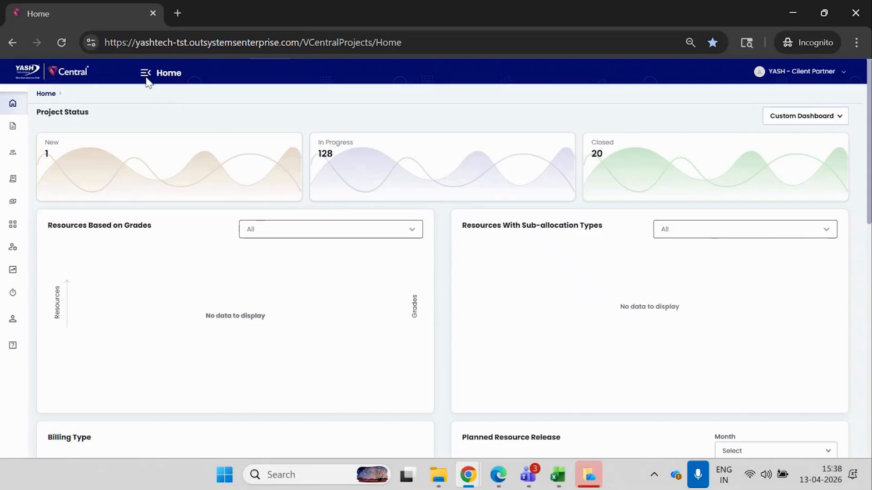
Open the SOW/PO Cancel project's pending cancel request from the PRJSOW/PO approvals.
click(146, 74)
click(33, 225)
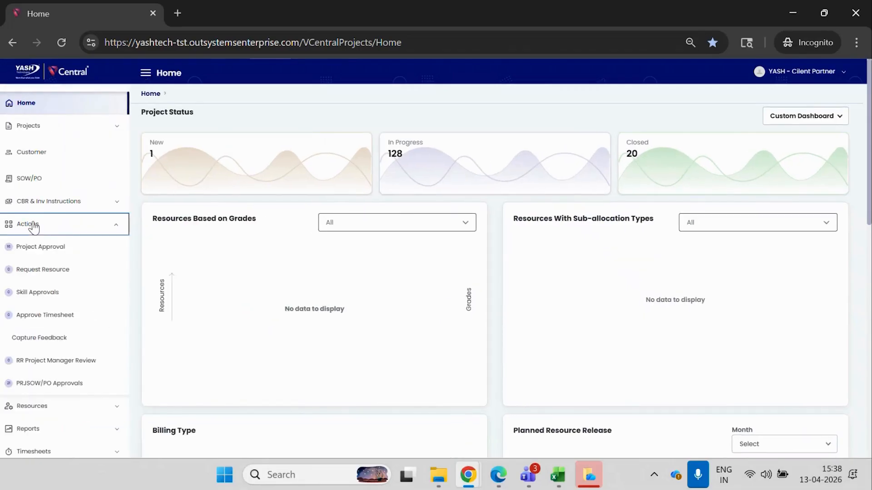
click(48, 384)
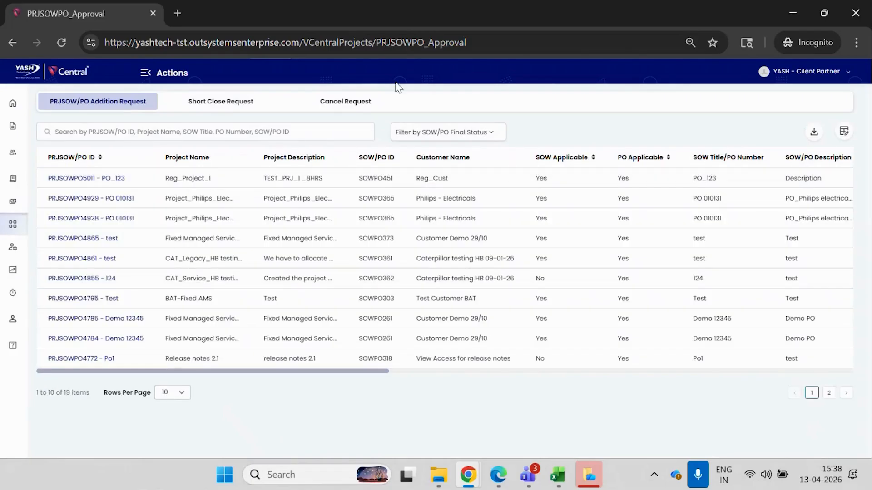
click(349, 104)
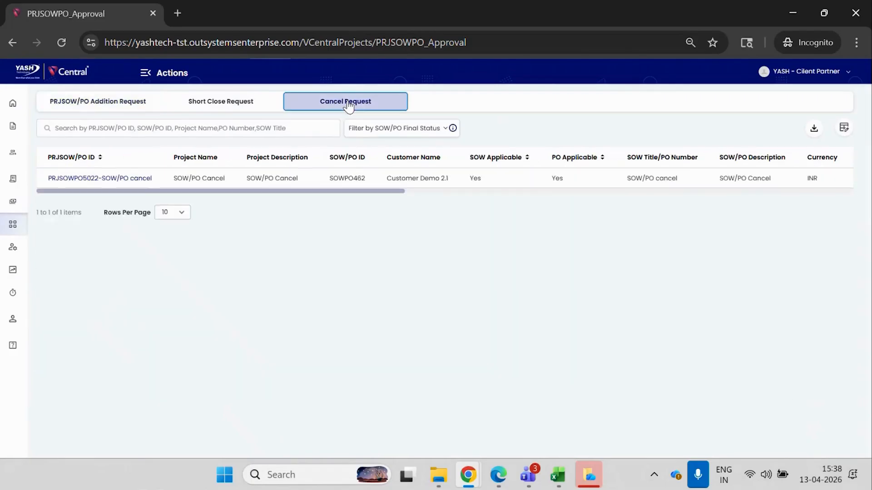
click(117, 179)
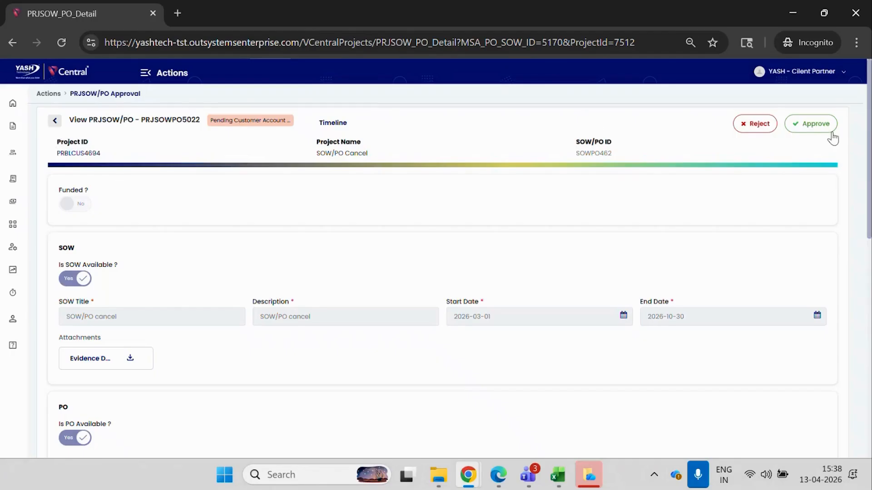
Approve the cancel request with the comment "opprove".
click(817, 130)
click(500, 237)
text(opprove)
click(513, 312)
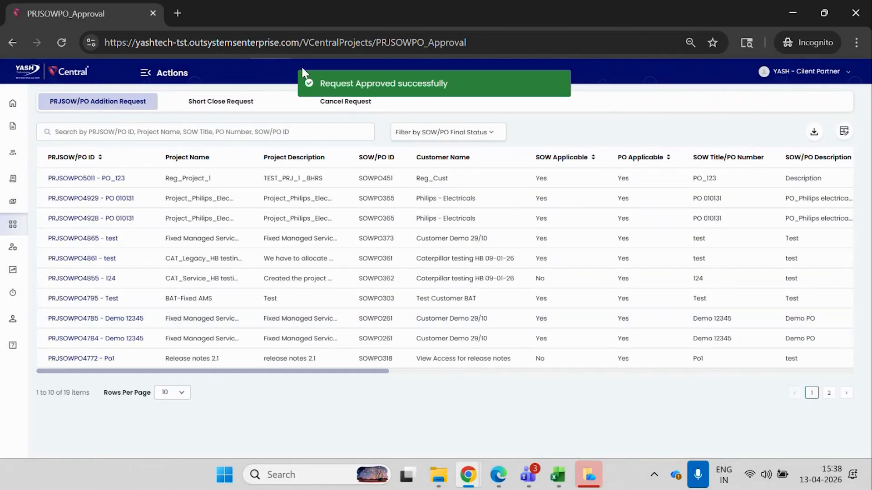
Open Vcentral in a new incognito tab and log in with the finance approver's saved username and password.
click(177, 13)
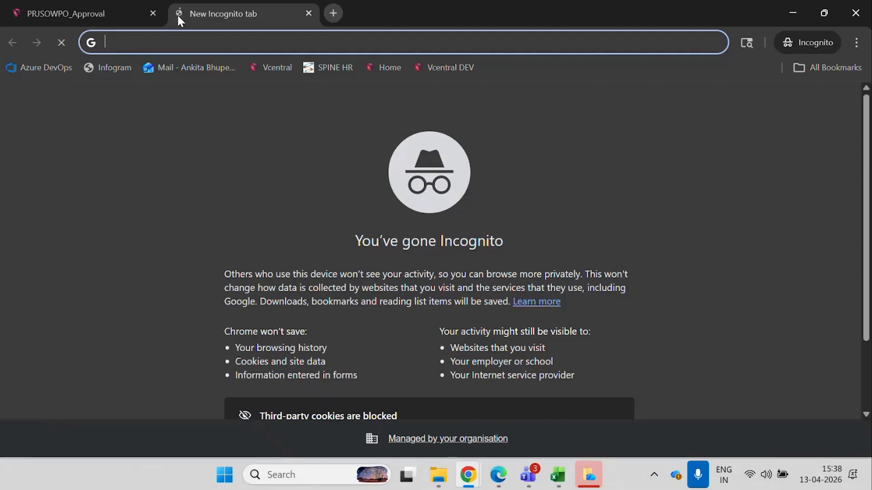
click(261, 72)
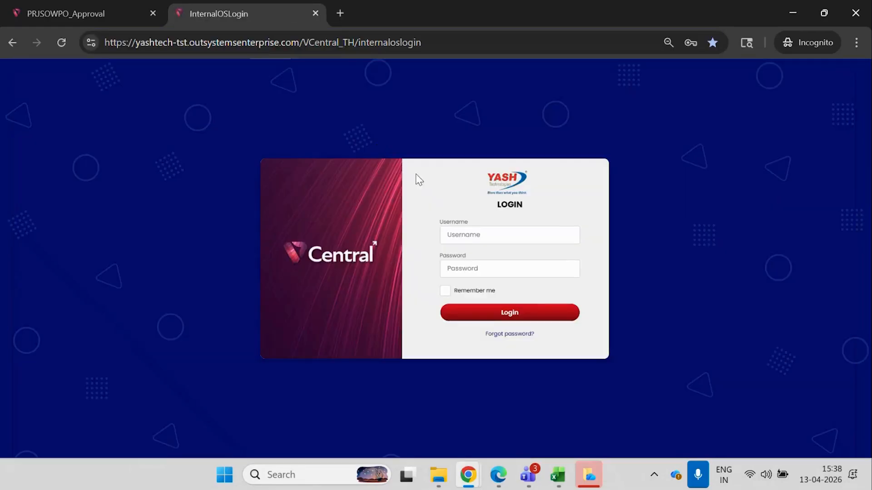
click(469, 234)
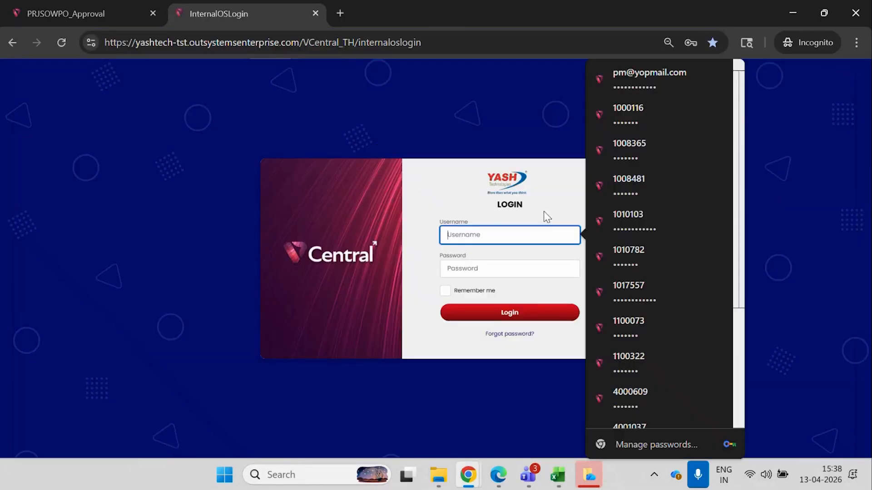
click(633, 119)
click(539, 312)
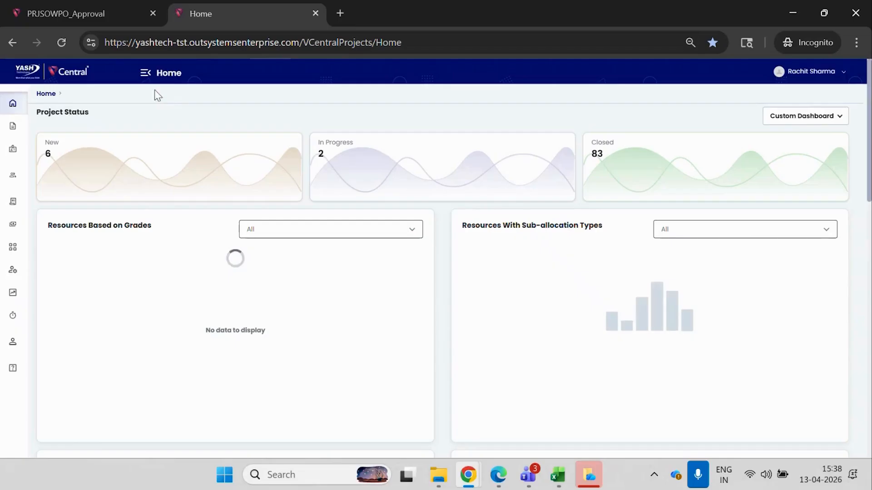
Open the SOW/PO Cancel project's request PRJSOWPO5022 from the cancel requests in the PRJSOW/PO approvals.
click(146, 74)
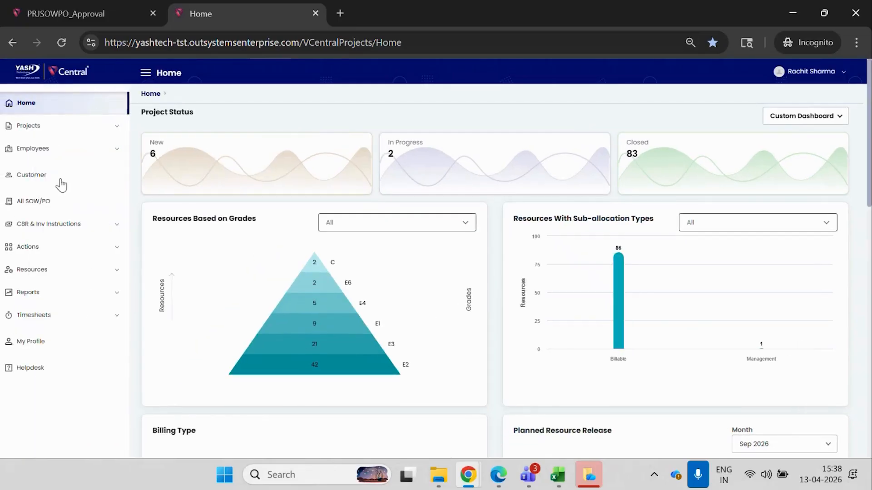
click(51, 248)
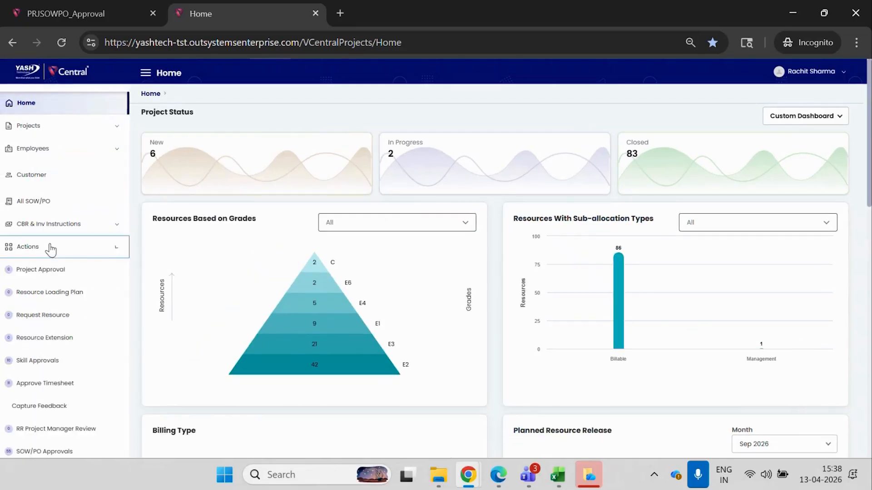
scroll(55, 450, down, 1)
click(55, 449)
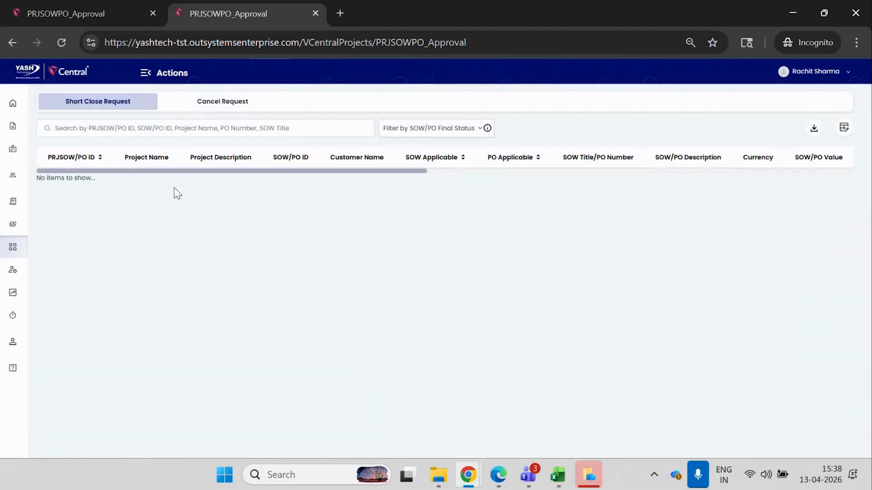
click(248, 109)
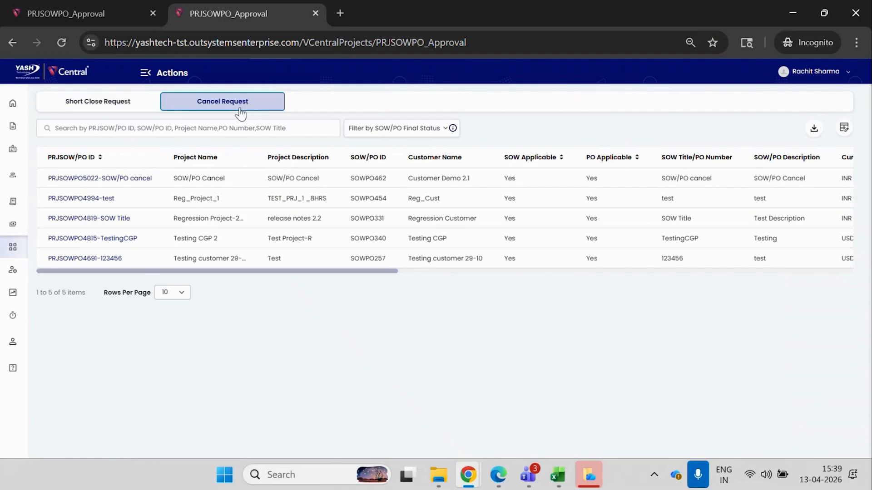
click(99, 178)
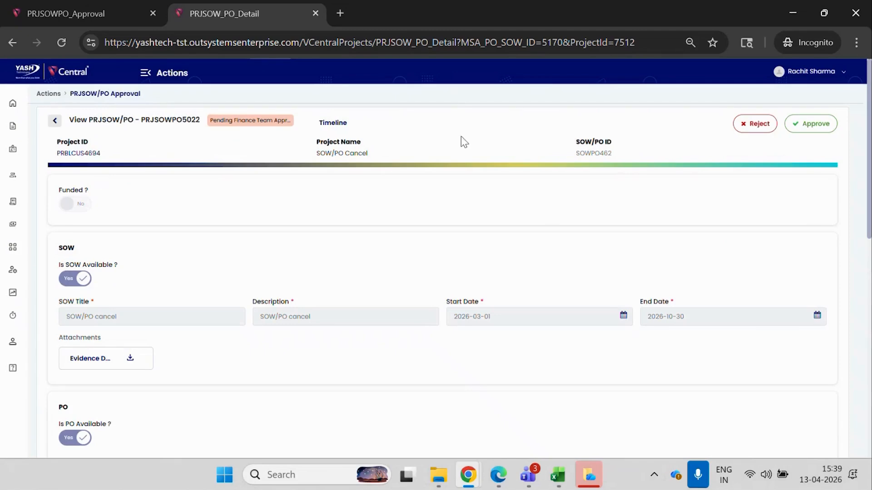
Approve the cancel request at the finance stage with the comment "aprove".
click(818, 123)
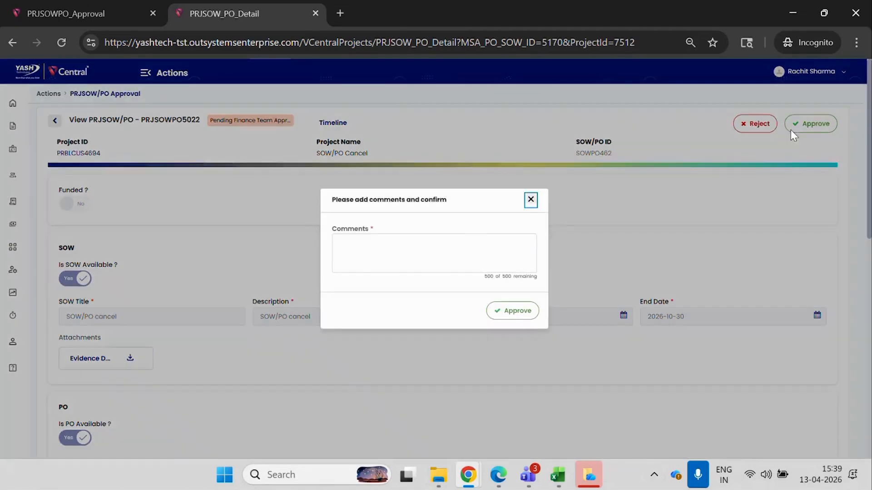
click(461, 239)
text(a)
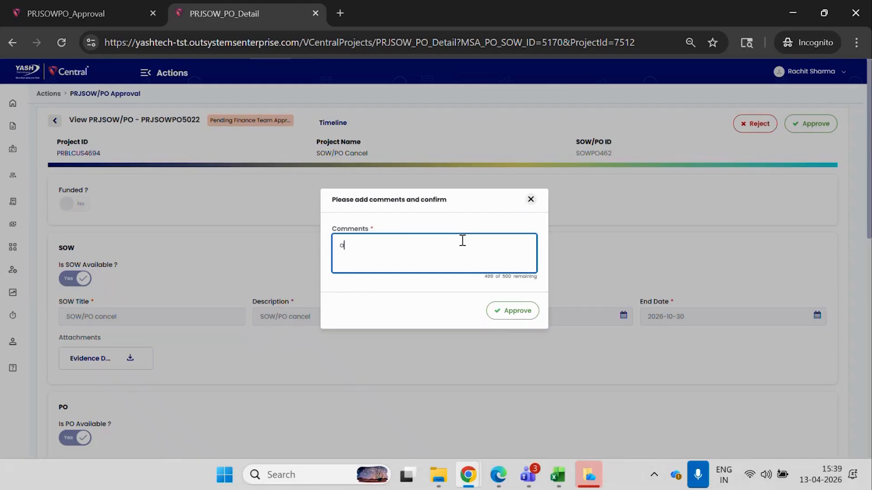
text(prove)
click(519, 313)
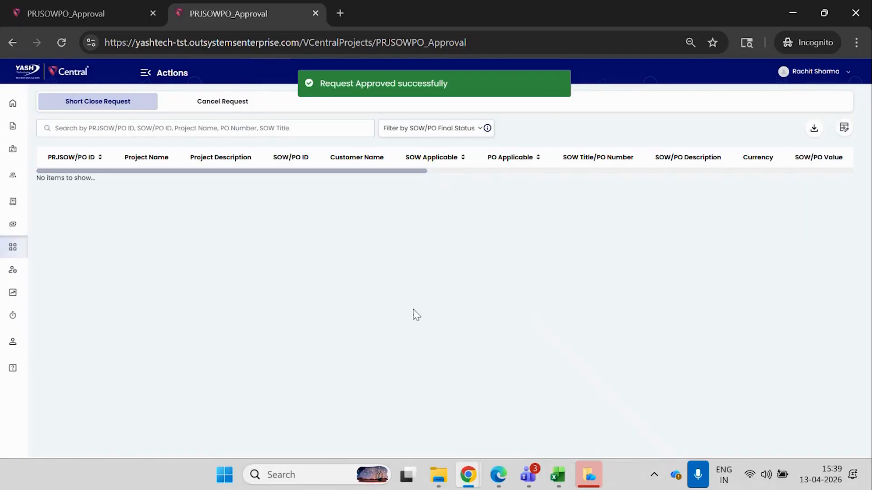
Reload the project in the project manager's window and check the approval and final status of its PRJSOW/PO under Project Commercials.
mouse_move(469, 475)
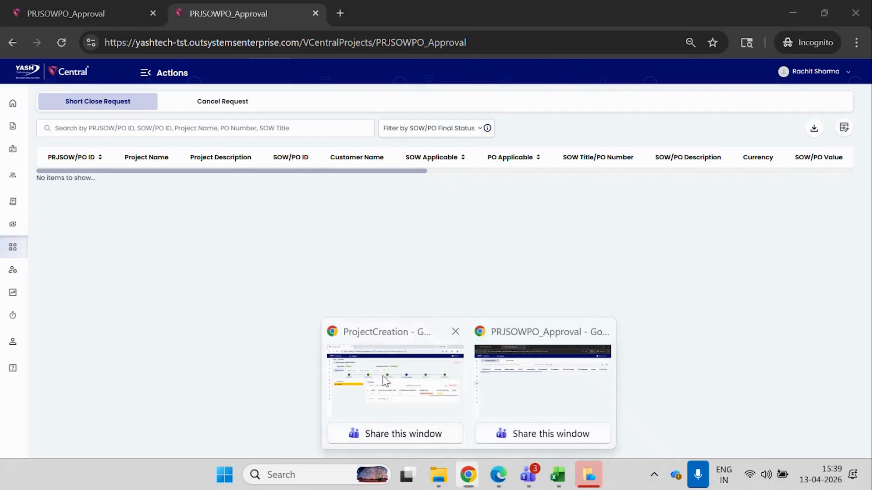
click(435, 417)
click(62, 44)
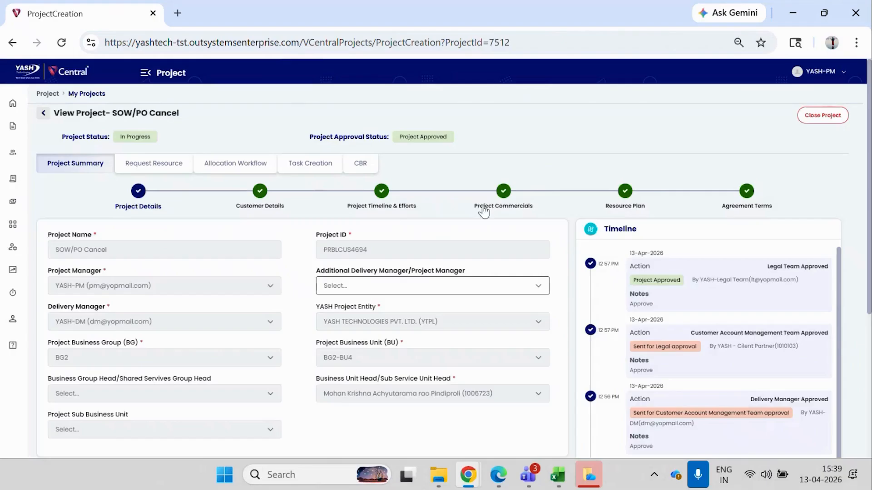
click(494, 202)
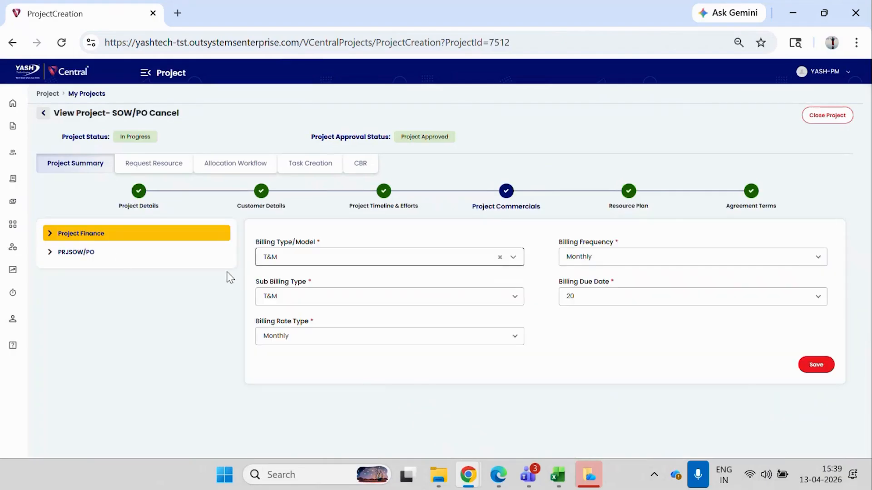
click(108, 252)
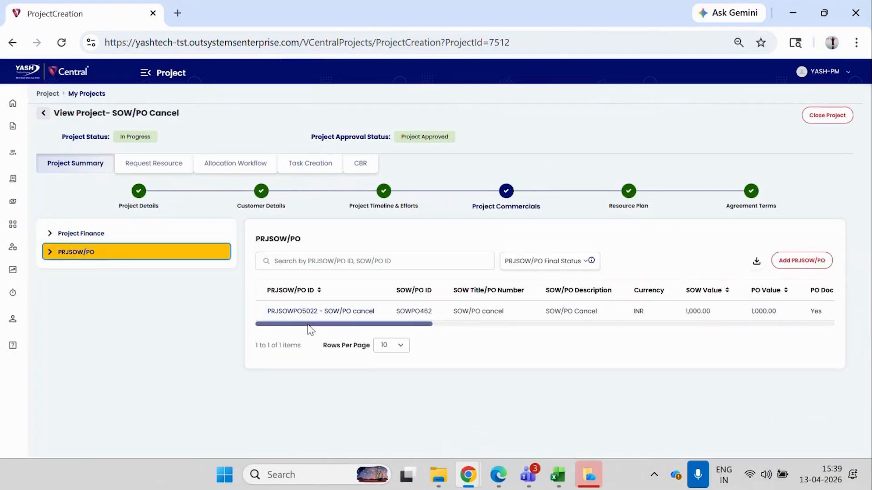
drag(313, 324, 767, 313)
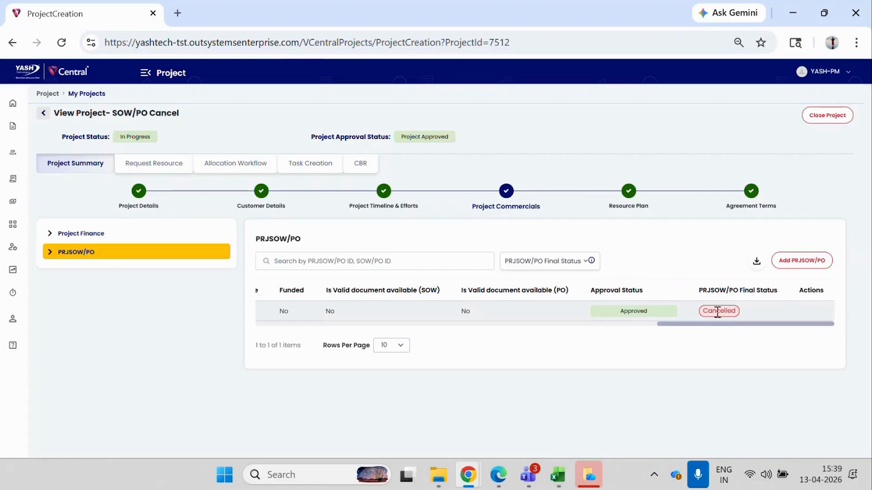
drag(679, 323, 272, 332)
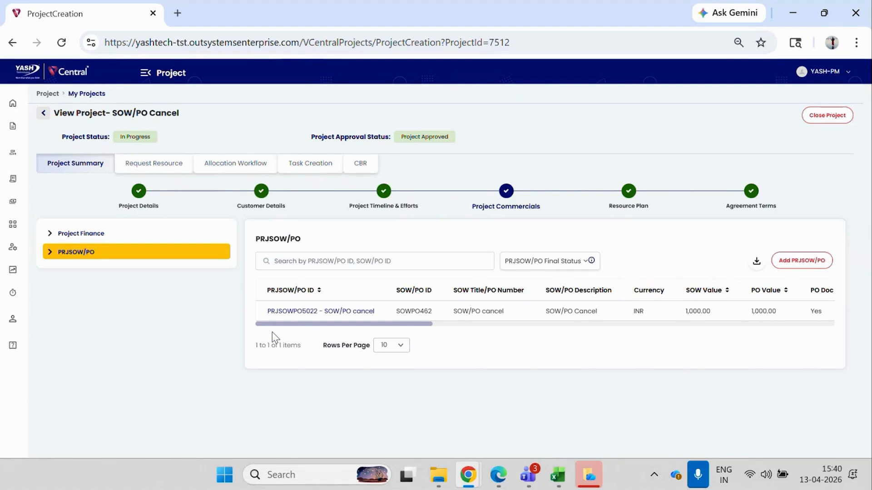
Open the PRJSOWPO5022 details and review the allocated, unallocated and short closed/cancelled amounts.
click(282, 311)
drag(868, 141, 868, 300)
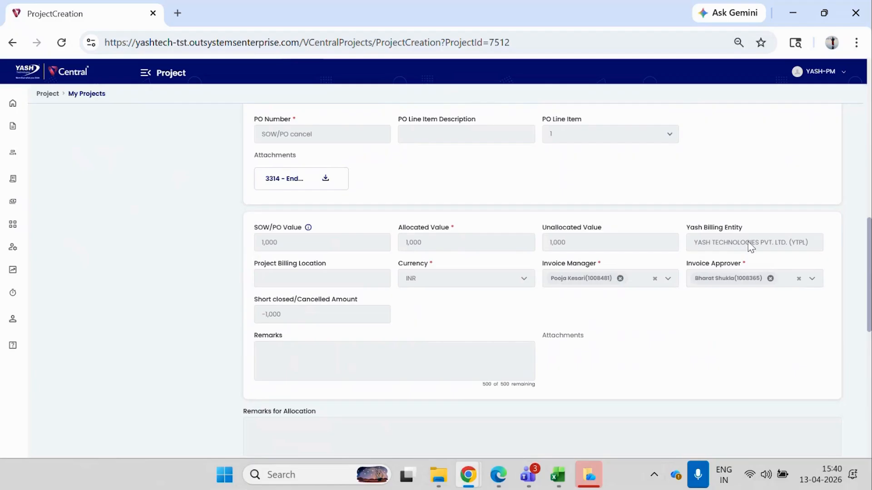
drag(869, 242, 869, 81)
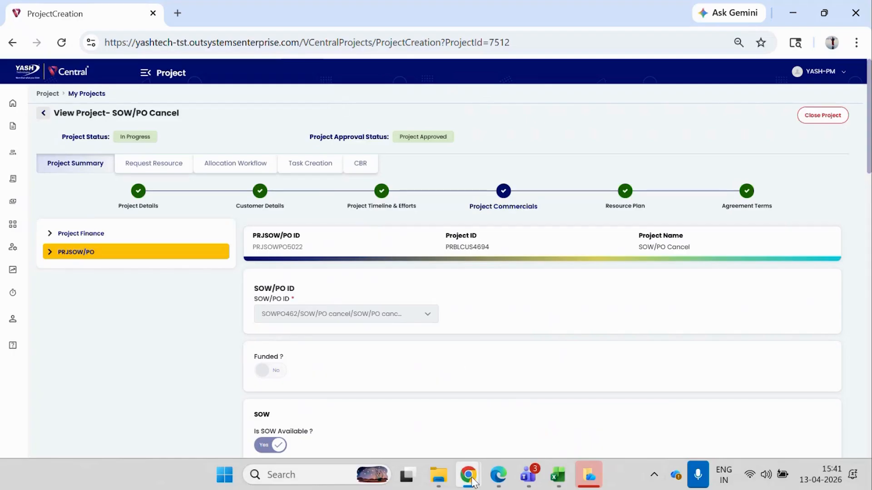
Close the approval tabs in the incognito window and log in to Vcentral with the client partner's saved username and password.
mouse_move(473, 476)
click(388, 393)
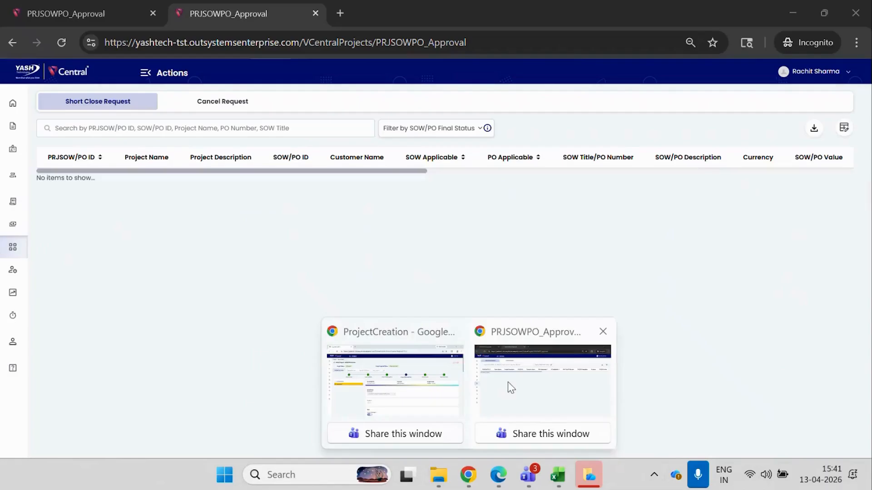
click(507, 383)
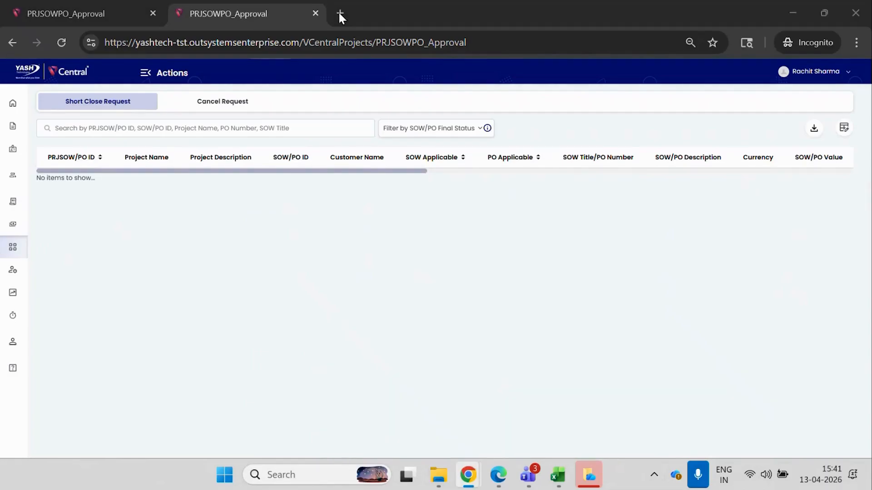
click(153, 14)
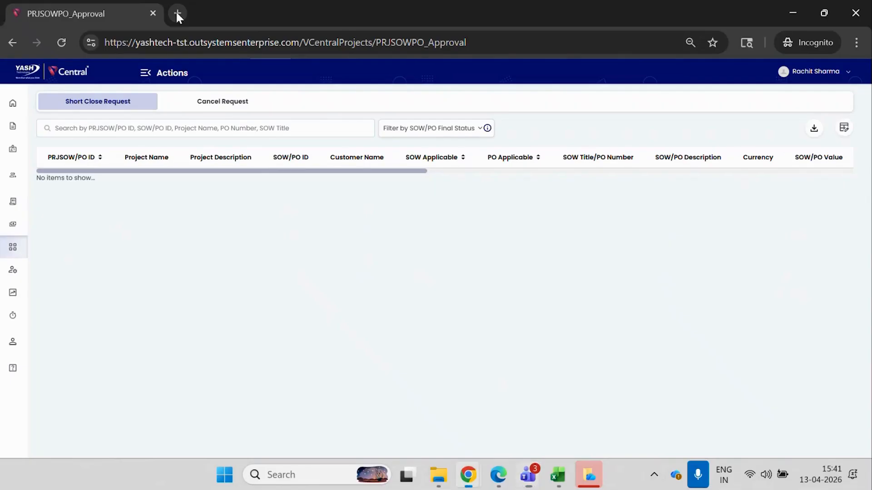
click(177, 14)
click(152, 14)
click(272, 67)
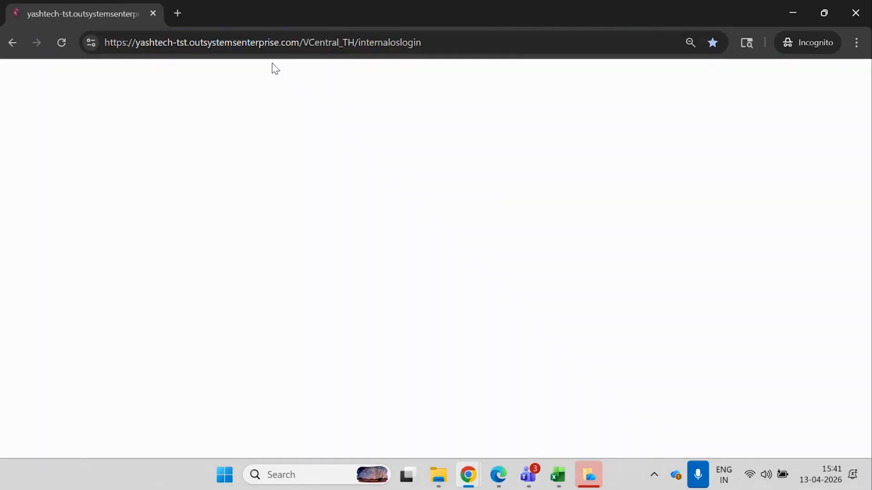
click(518, 238)
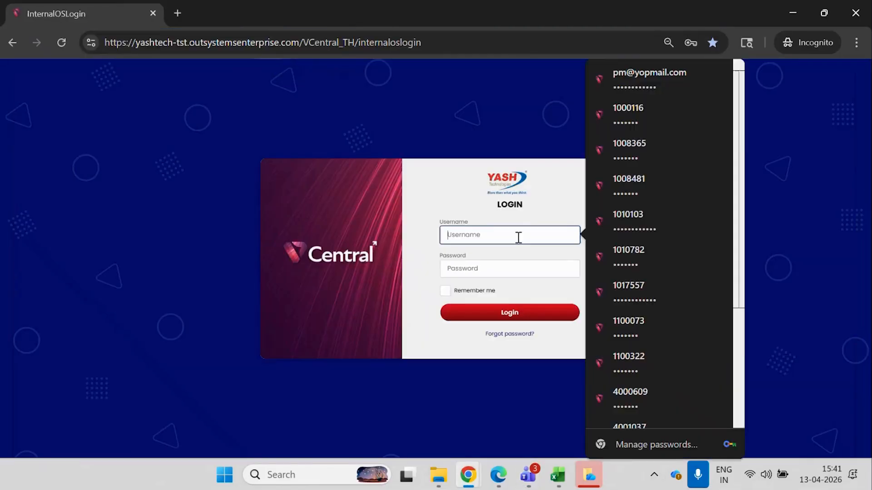
click(647, 229)
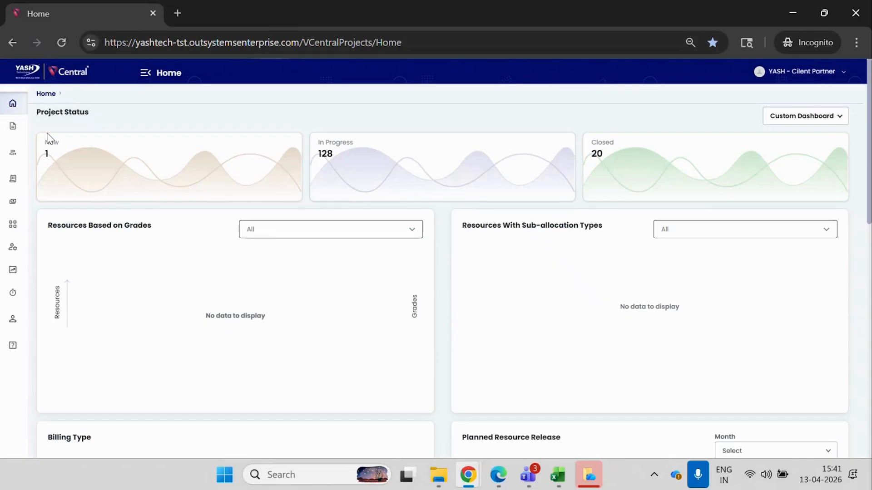
Open the SOW/PO list and check the allocated value, unallocated value and final status of SOWPO462.
click(17, 180)
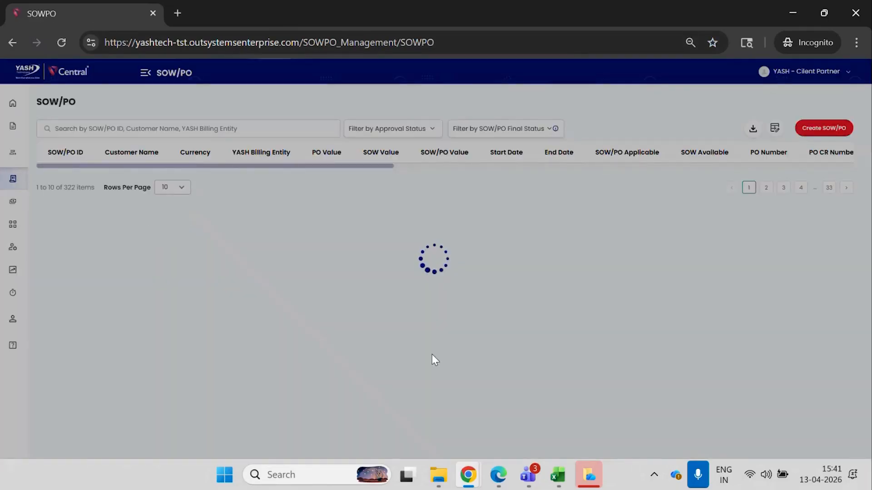
click(468, 474)
click(423, 426)
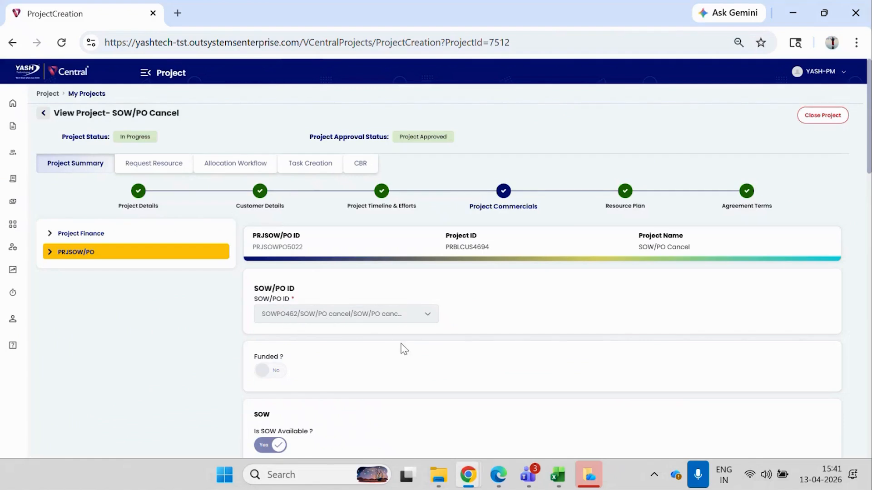
mouse_move(473, 476)
click(506, 390)
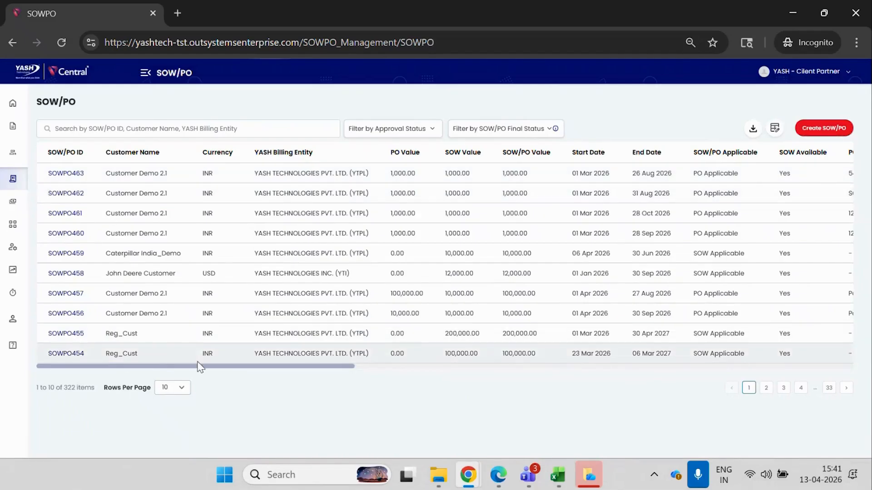
drag(200, 366, 411, 377)
drag(482, 378, 708, 375)
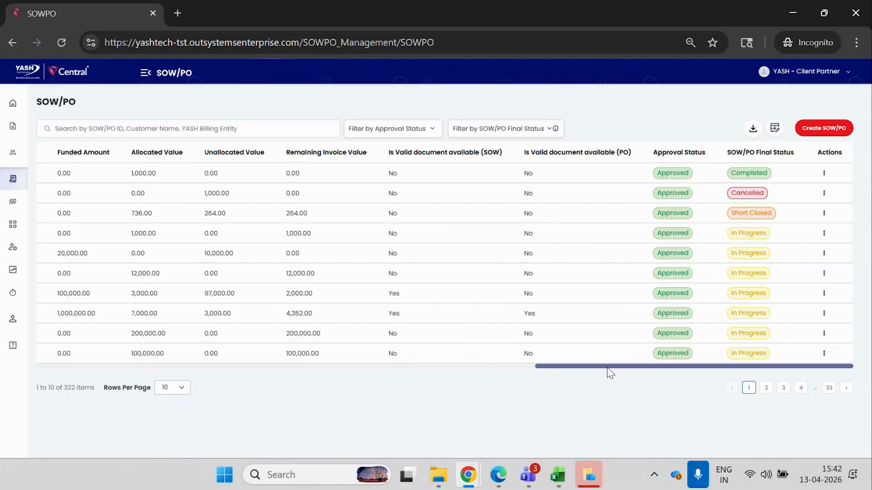
drag(609, 372, 77, 375)
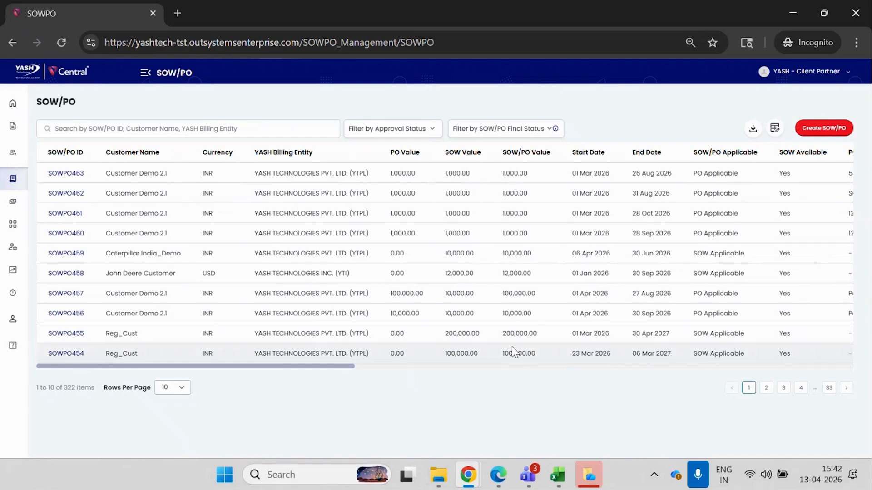
Switch to the project manager's window and open the SOW/PO Complete project from My Projects.
mouse_move(469, 475)
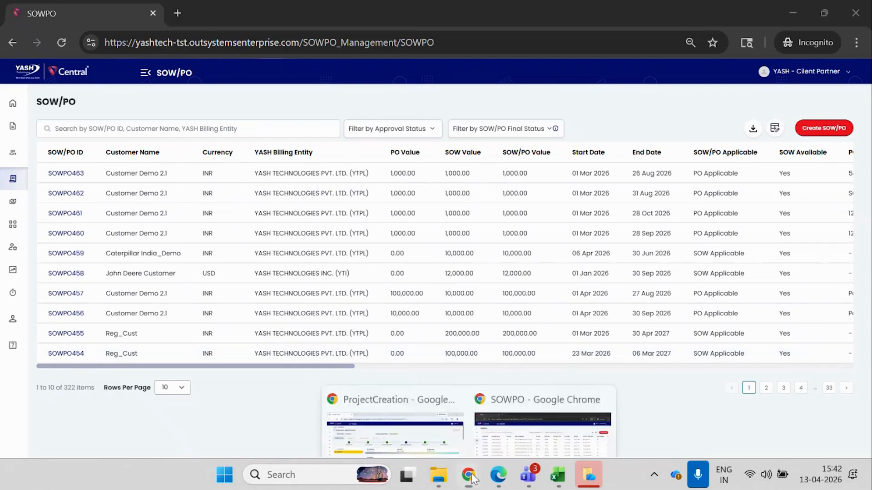
click(384, 386)
mouse_move(13, 126)
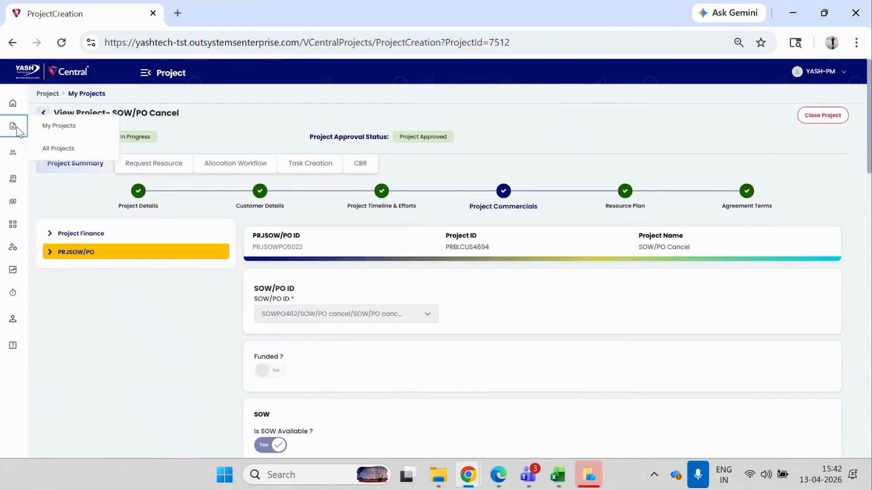
click(49, 128)
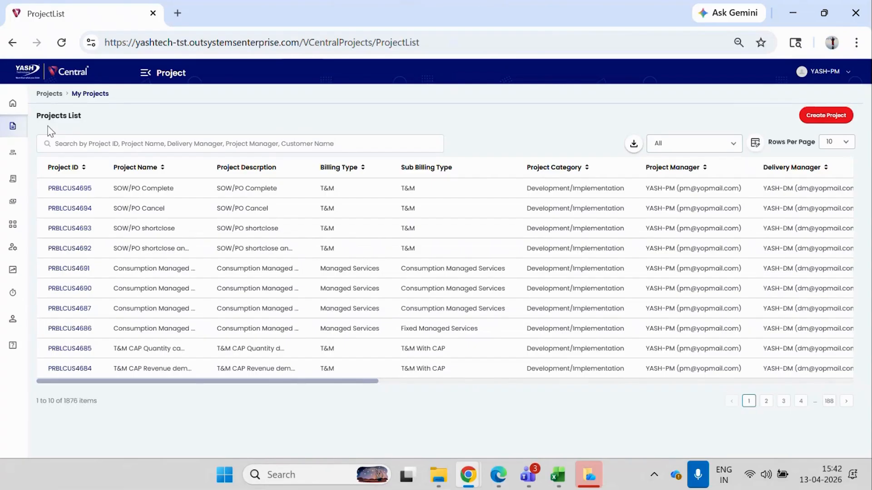
click(58, 188)
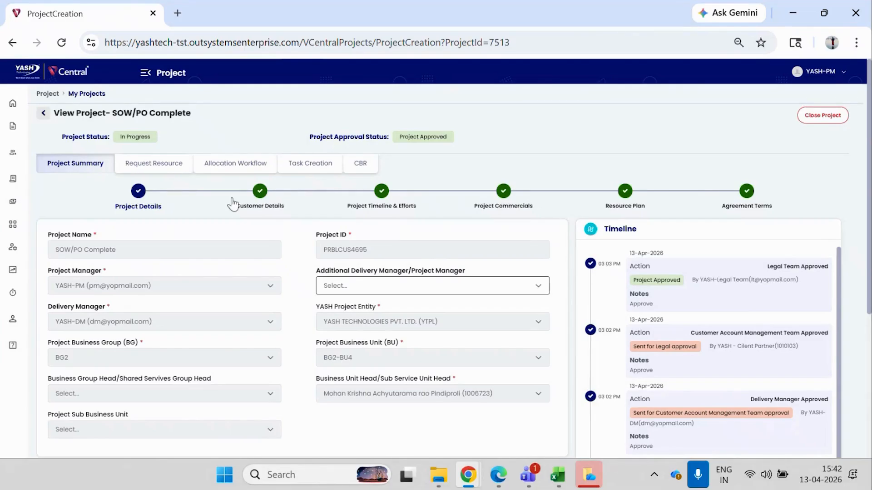
Review the PRJSOW/PO invoiced and allocated values under Project Commercials, then check the project's CBR record.
click(485, 206)
click(97, 254)
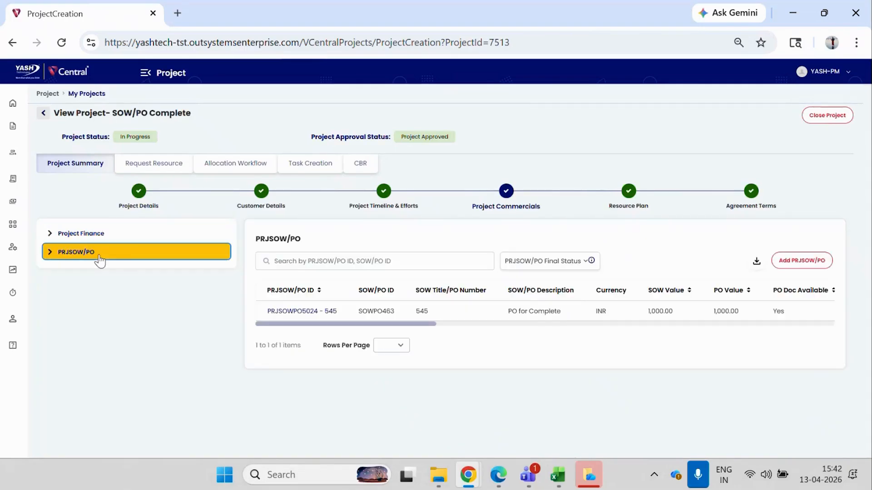
drag(318, 323, 551, 340)
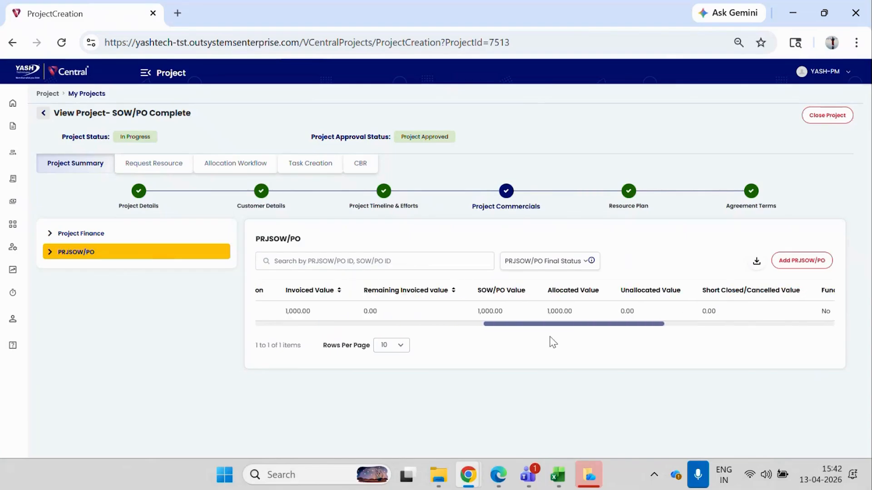
click(360, 169)
drag(431, 288, 334, 292)
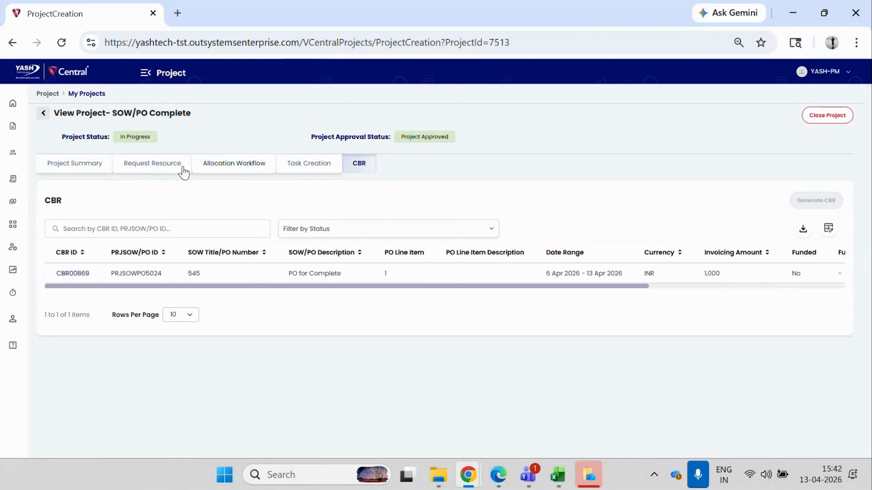
Return to the PRJSOW/PO list in the project summary and check PRJSOWPO5024's invoiced value, remaining invoiced value and final status.
click(75, 164)
click(78, 252)
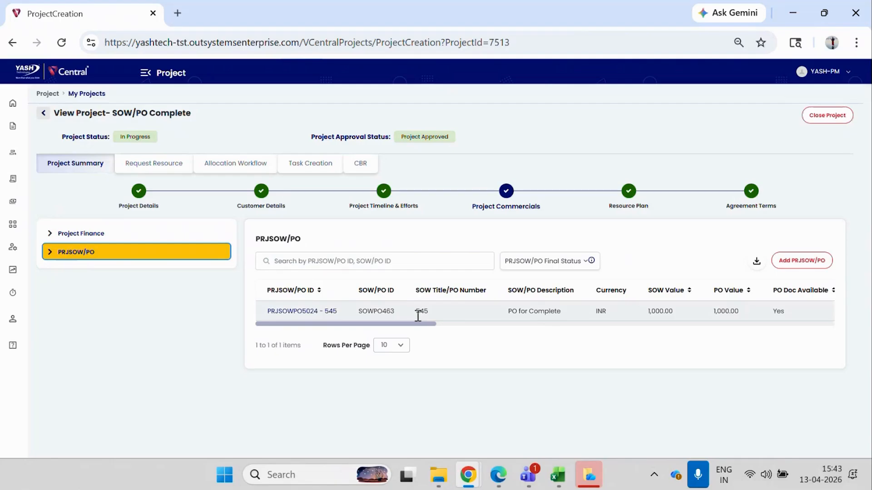
drag(401, 325, 566, 325)
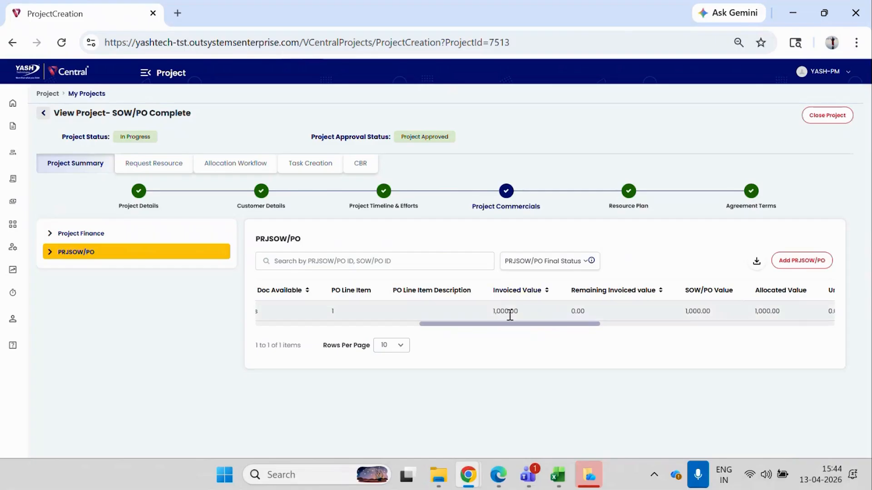
drag(528, 326, 781, 328)
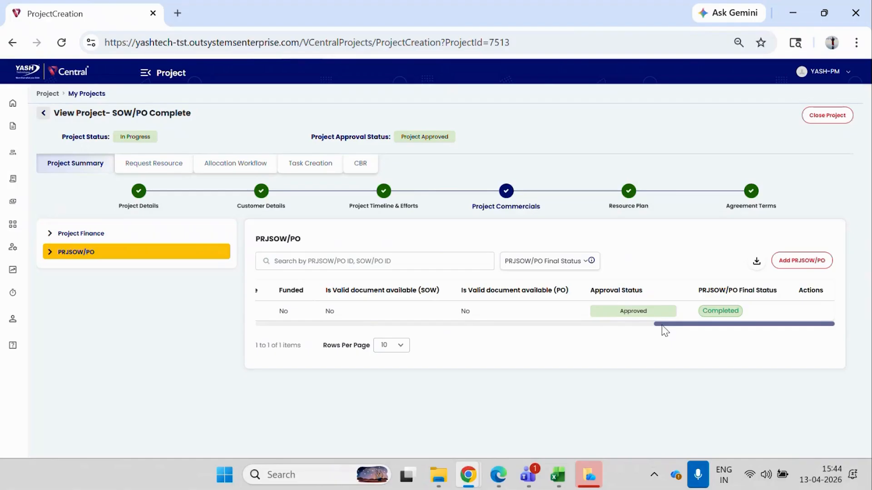
drag(662, 325, 253, 325)
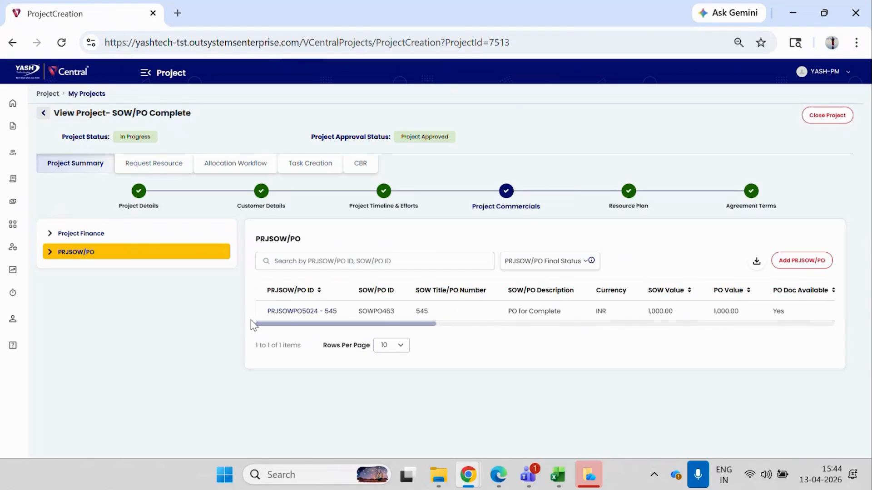
Switch to the client partner's window and check SOWPO463's allocated value, unallocated value and final status in the SOW/PO list.
mouse_move(468, 483)
click(495, 394)
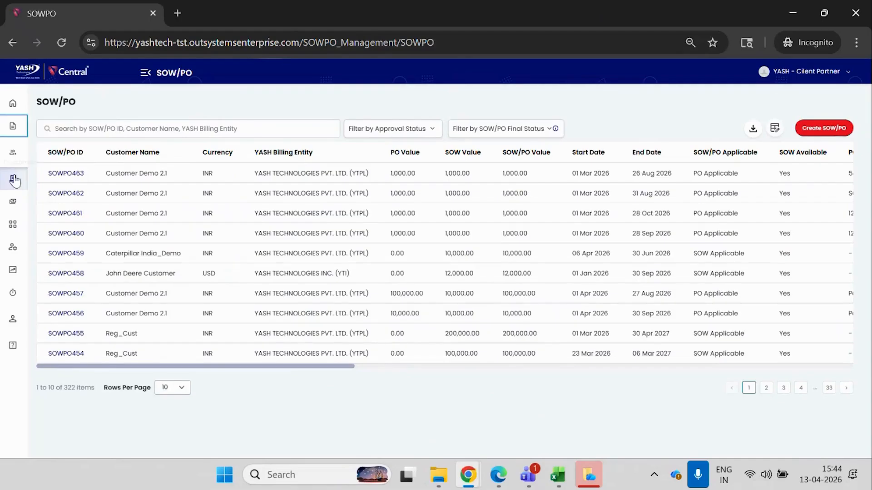
click(13, 179)
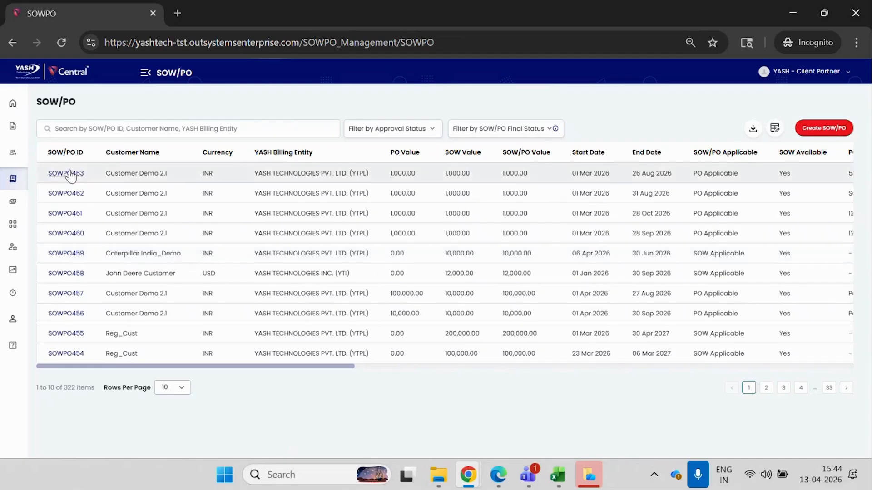
mouse_move(466, 484)
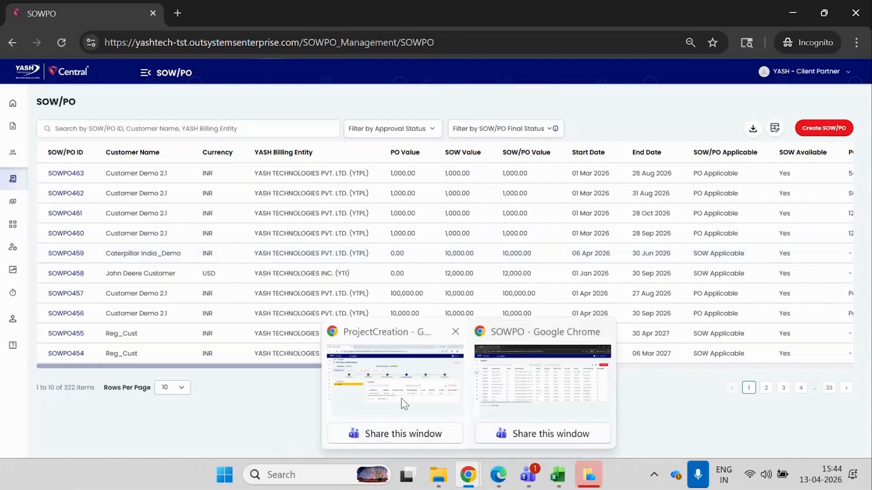
click(391, 395)
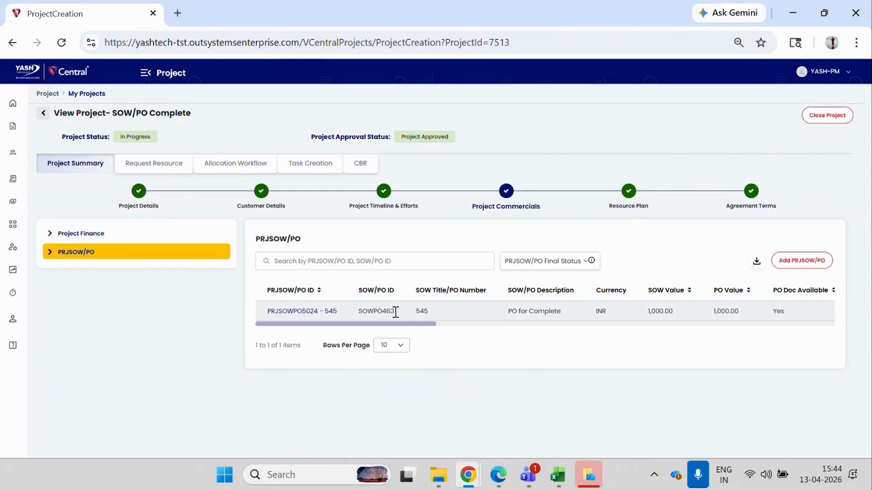
mouse_move(468, 475)
click(545, 395)
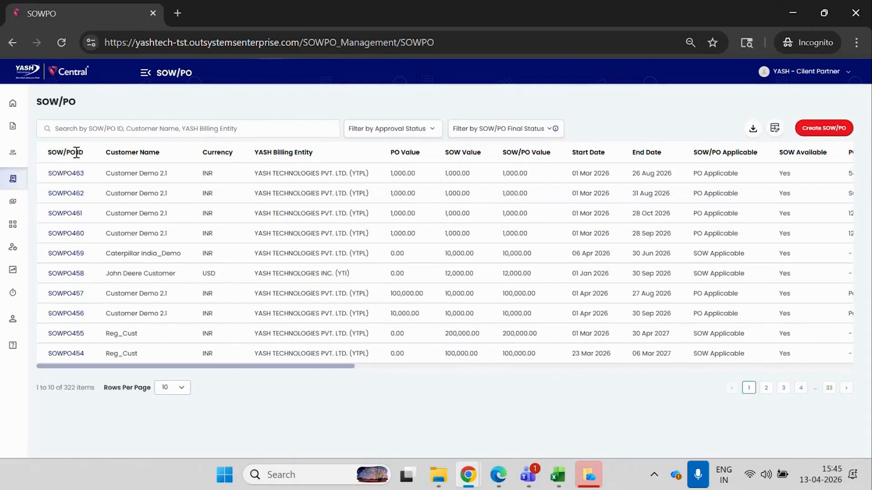
drag(175, 366, 706, 372)
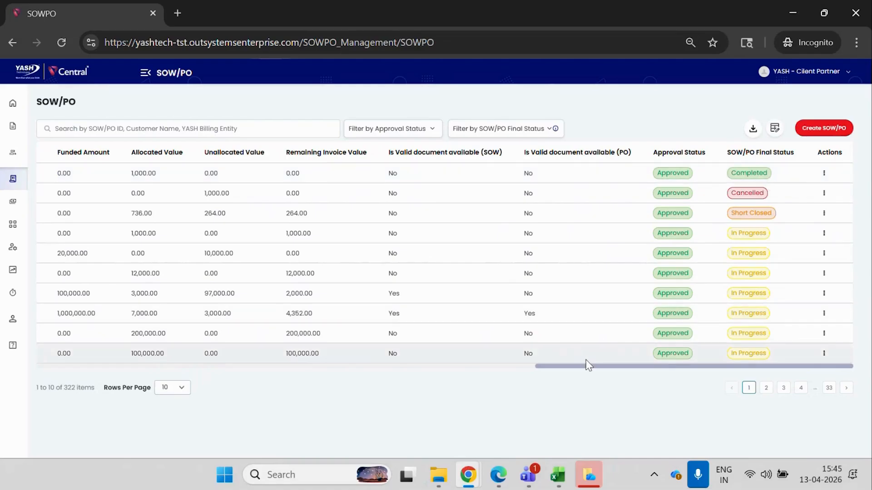
drag(585, 367, 88, 381)
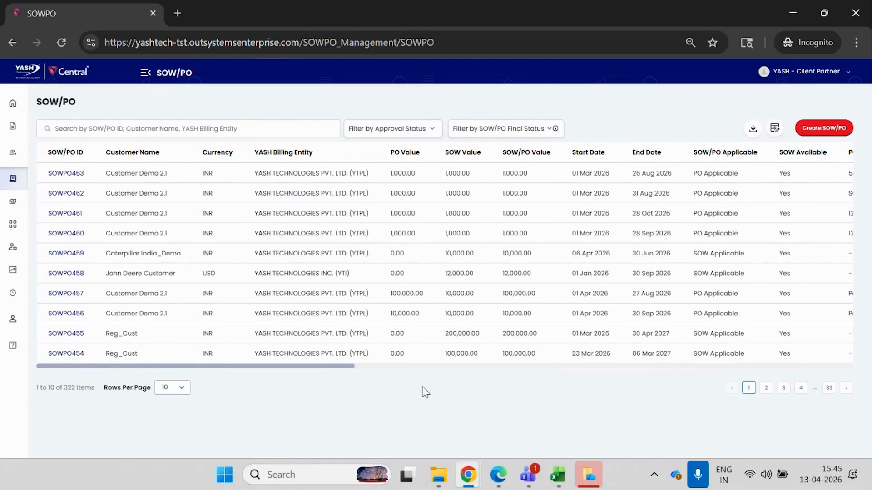
Switch back to the project manager's window and reopen project PRBLCUS4695 from My Projects.
mouse_move(468, 475)
click(405, 401)
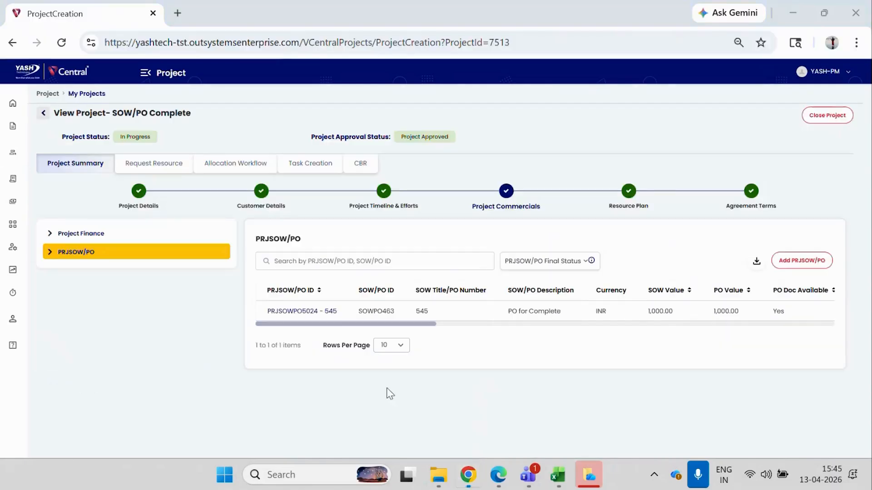
click(14, 103)
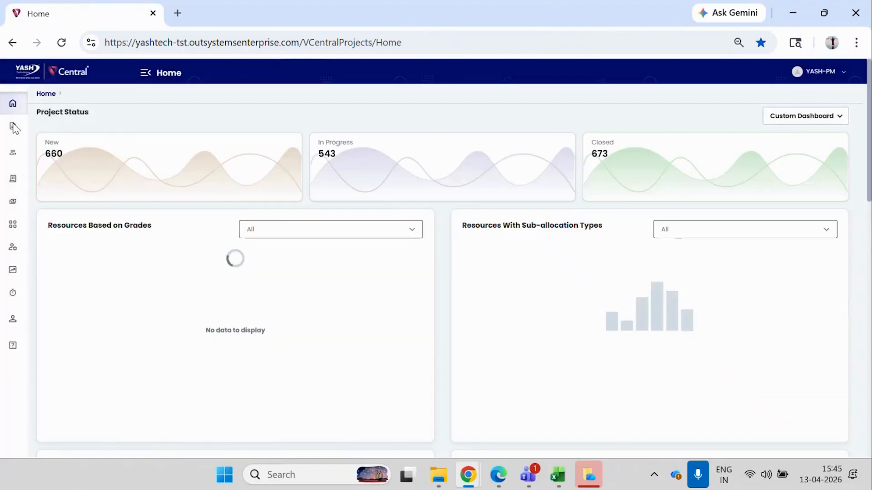
mouse_move(13, 127)
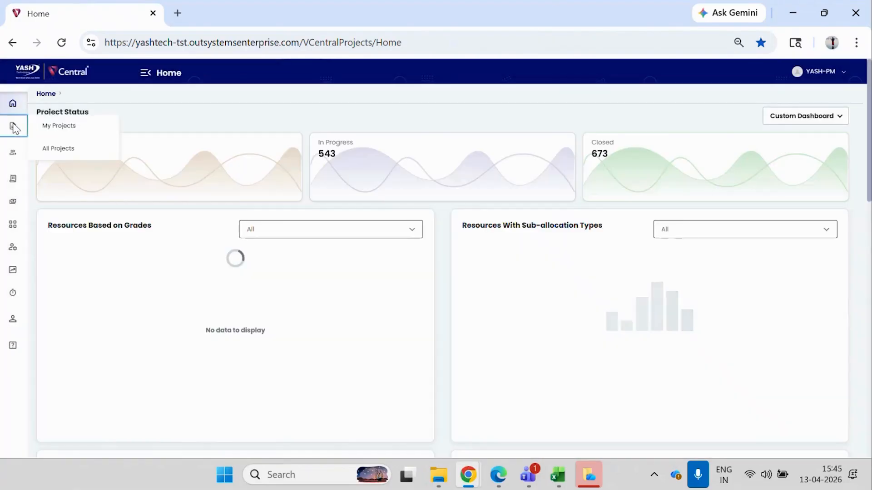
click(51, 126)
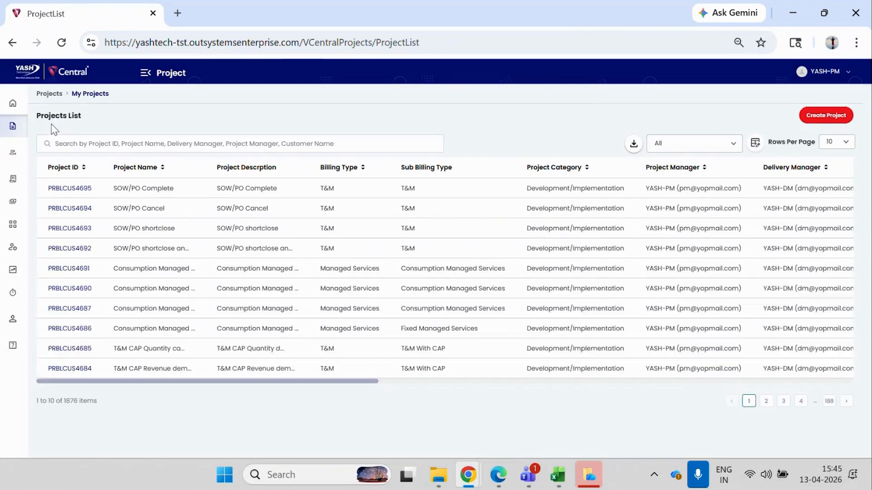
click(69, 189)
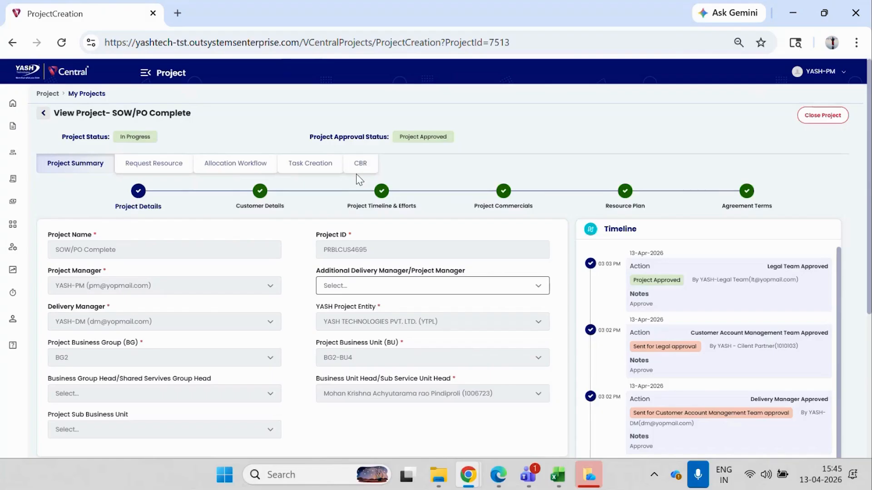
Review the project's active resource allocation, its task status and the CBR and invoicing statuses.
click(236, 172)
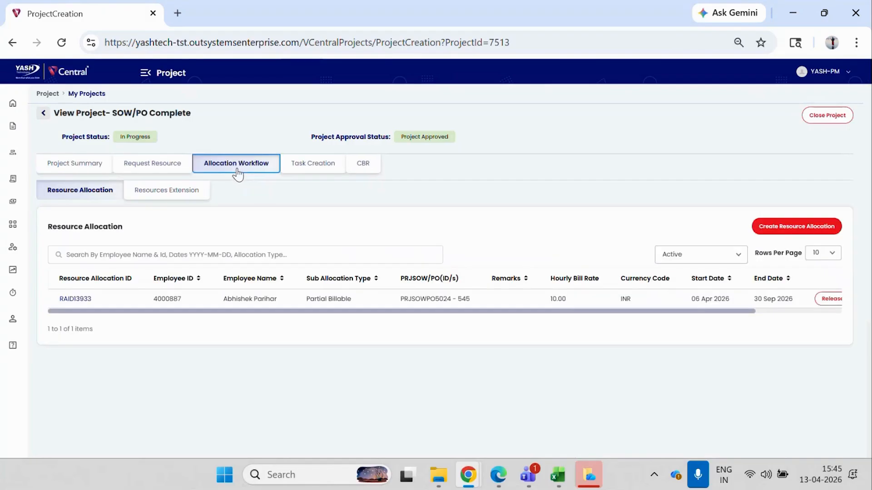
drag(354, 312, 545, 326)
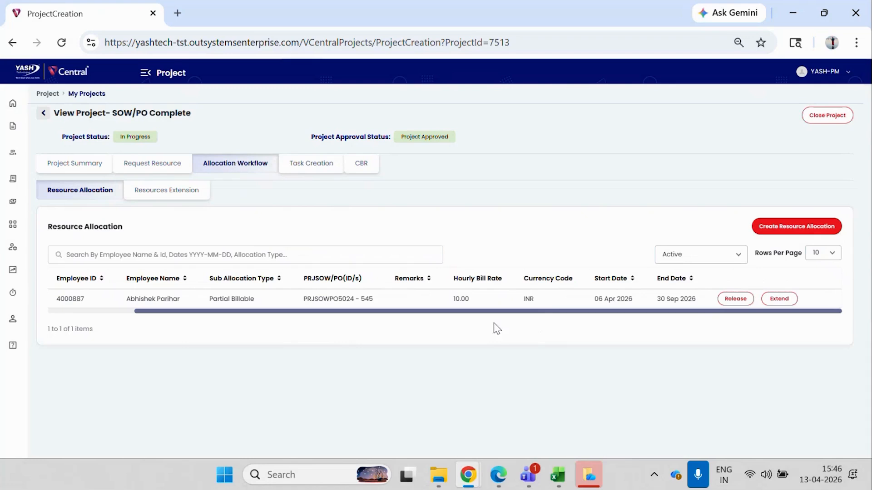
click(311, 163)
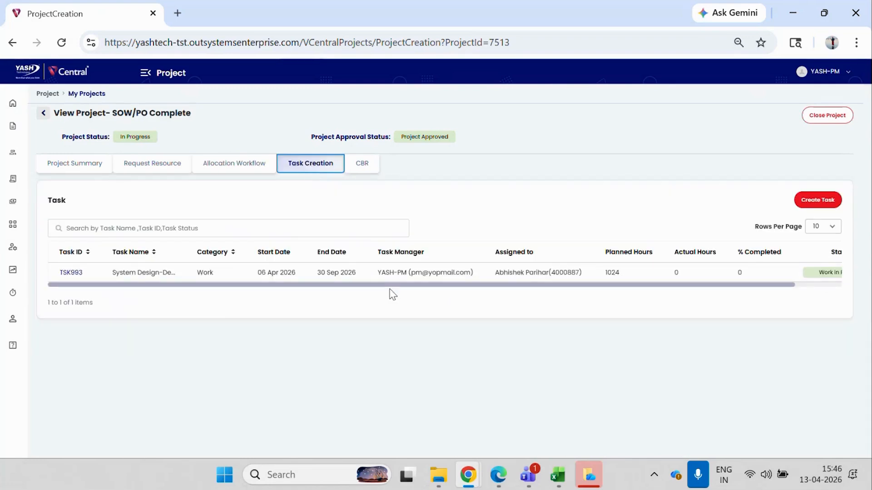
drag(391, 286, 492, 284)
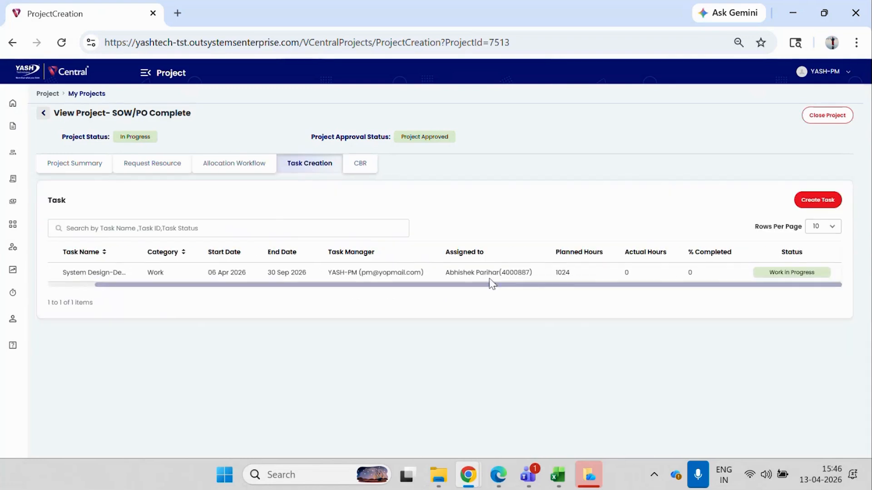
click(367, 171)
drag(437, 287, 668, 295)
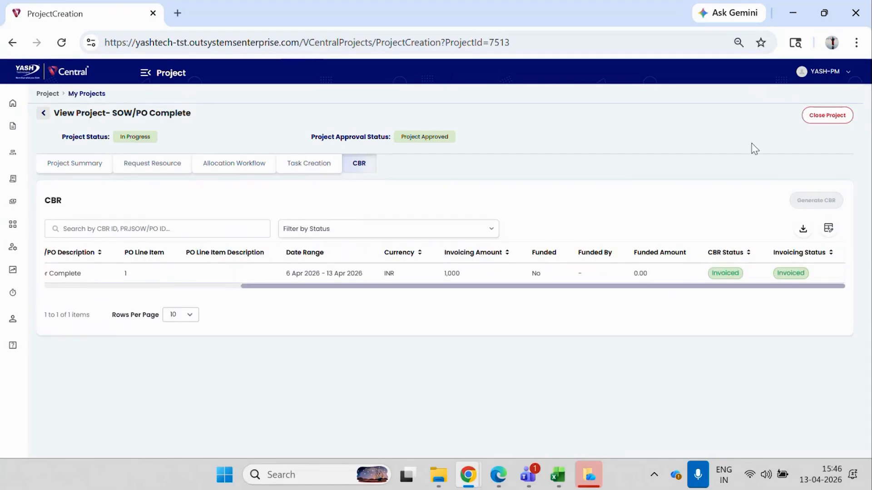
Request closing the project, examine the active resource allocation among its open items, and return to the project view.
click(824, 116)
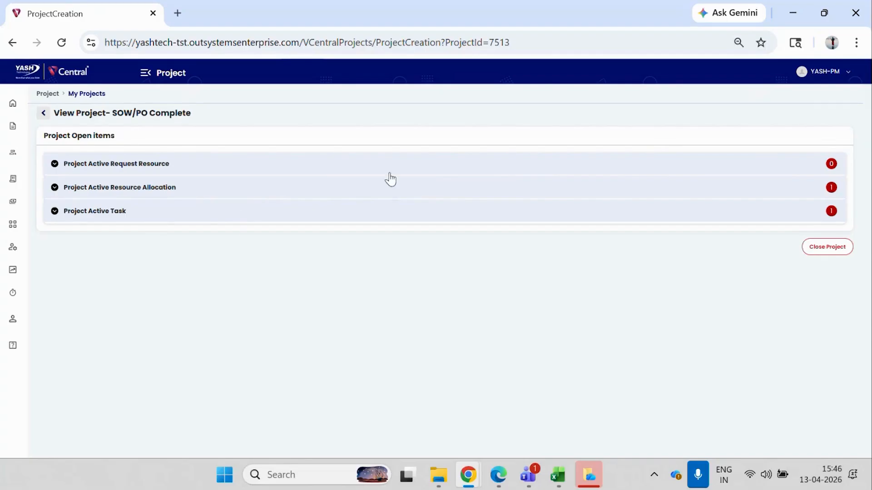
click(404, 193)
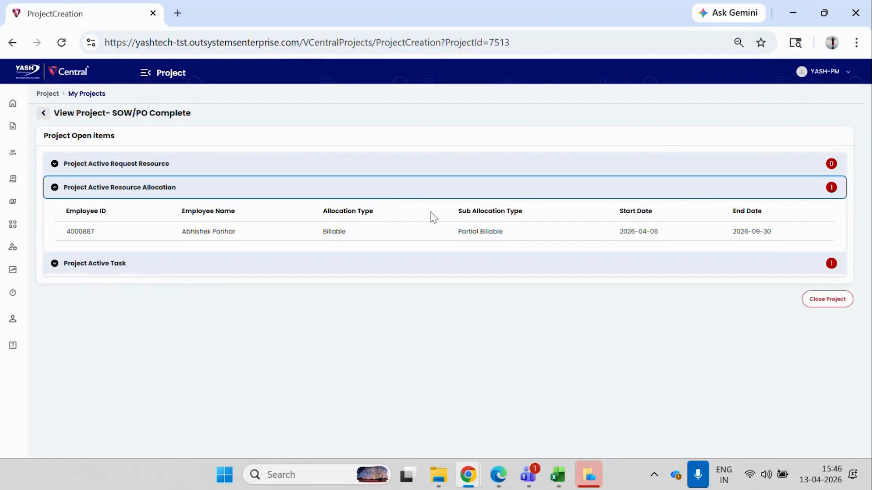
click(45, 117)
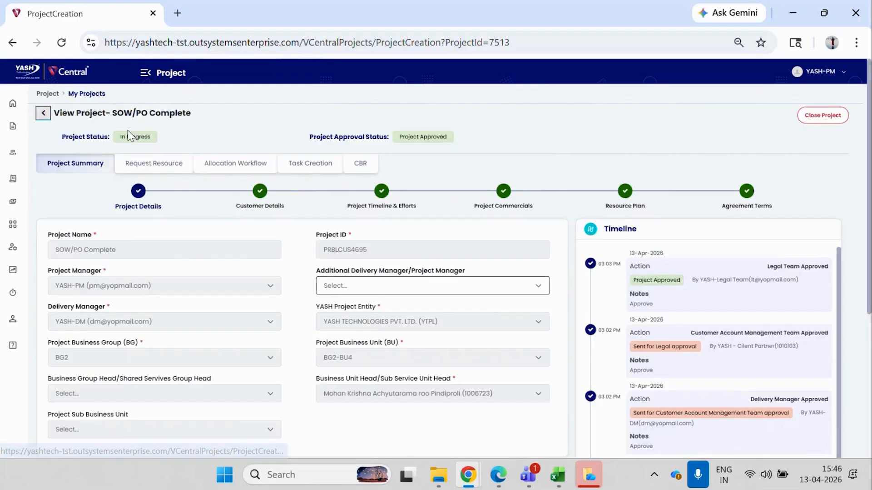
Open the release form for allocation RAID13933 and set the allocation end date to 2026-04-12 with early release reason "denied".
click(227, 165)
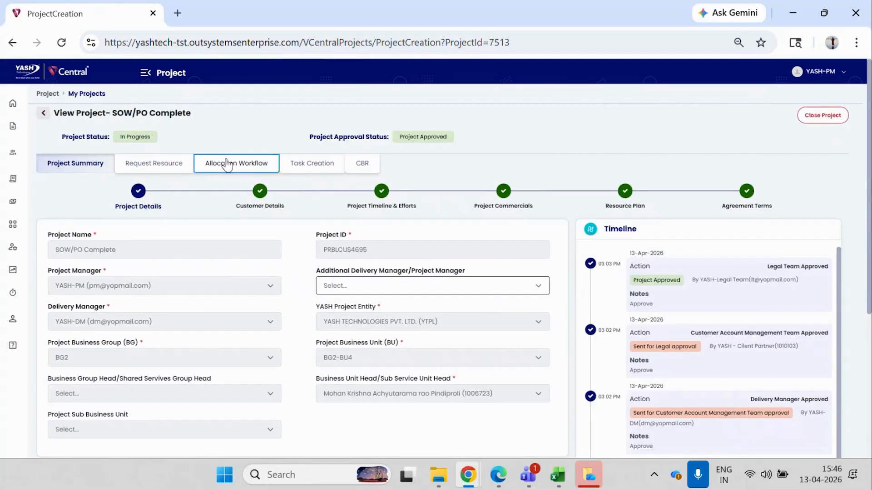
drag(741, 313, 756, 313)
click(756, 301)
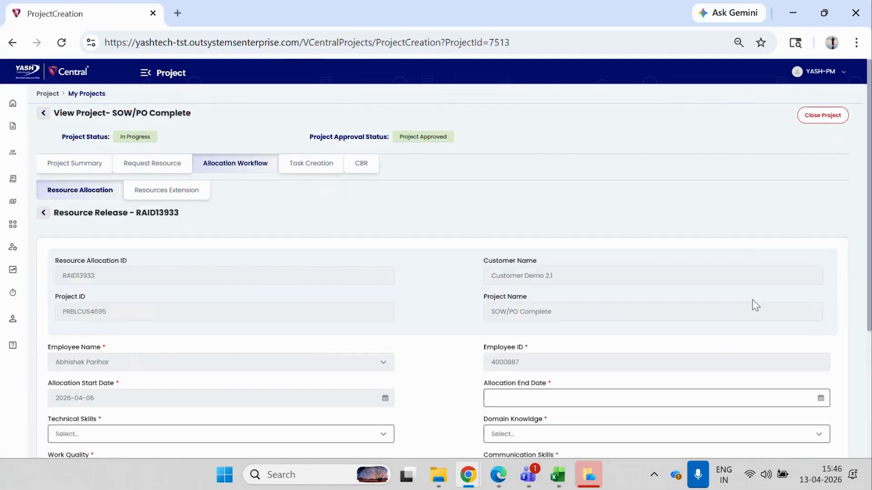
scroll(755, 305, down, 4)
click(505, 224)
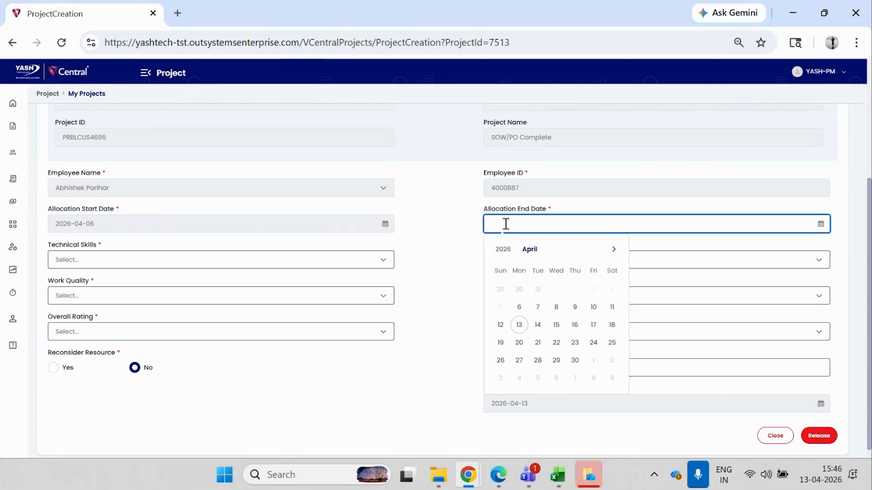
click(500, 324)
click(203, 264)
text(denied)
Rate technical skills, domain knowledge, communication skills, work quality, attitude and overall rating as Unsatisfactory.
click(117, 298)
click(105, 337)
click(497, 260)
click(513, 296)
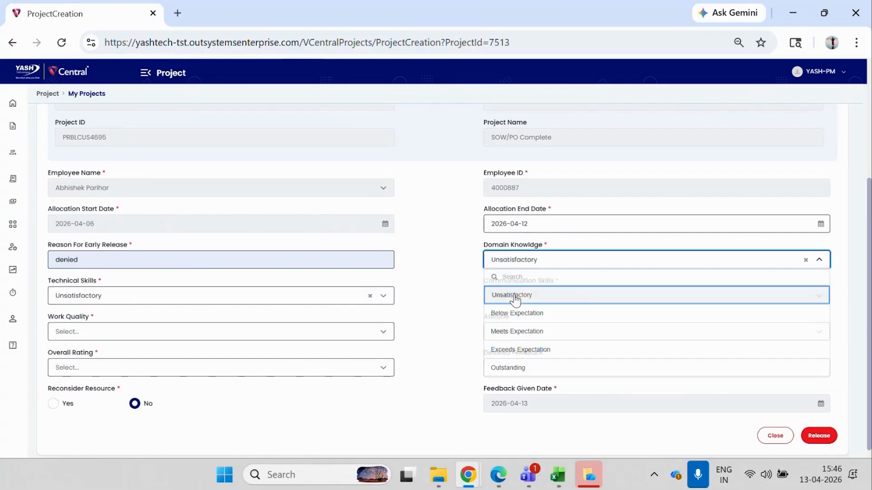
click(521, 301)
click(522, 336)
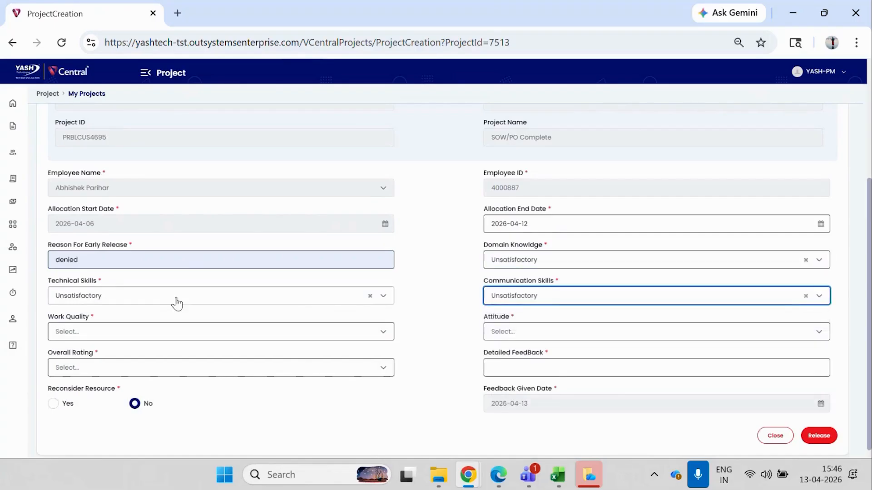
click(146, 332)
click(73, 368)
click(495, 331)
click(509, 369)
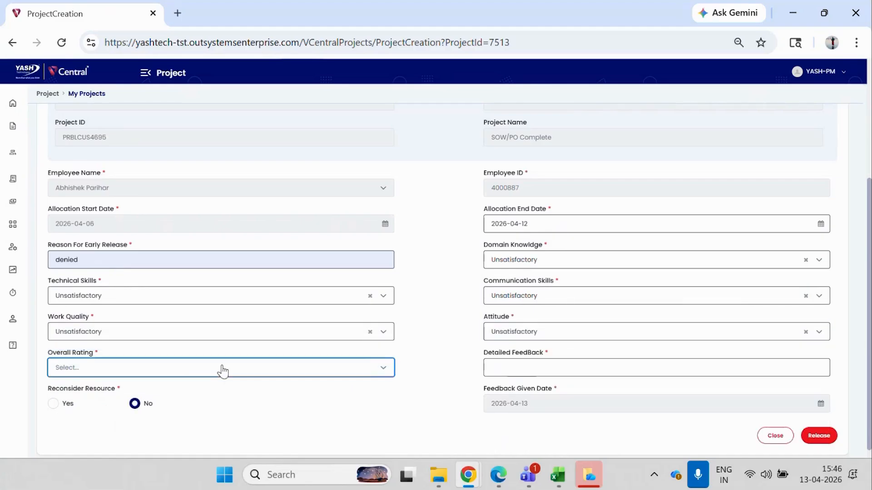
click(225, 368)
click(121, 276)
Enter "not needed" as the detailed feedback and release the resource, confirming the release.
click(523, 367)
click(585, 403)
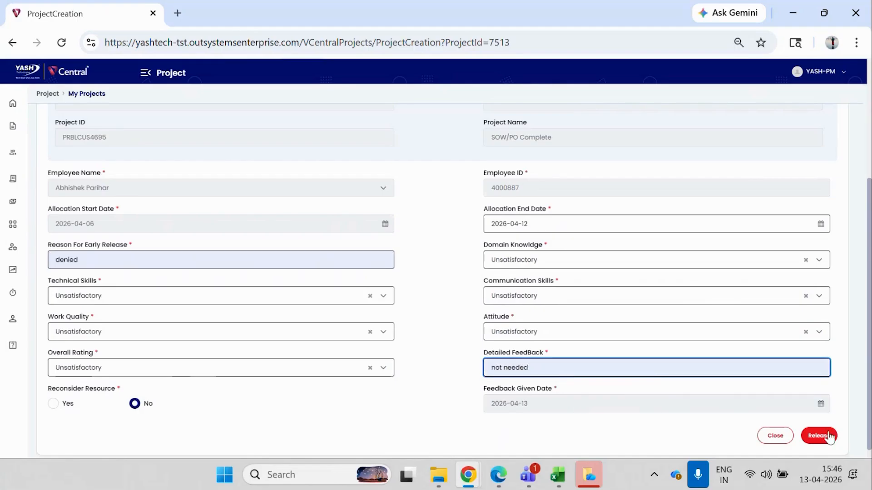
click(819, 435)
click(410, 288)
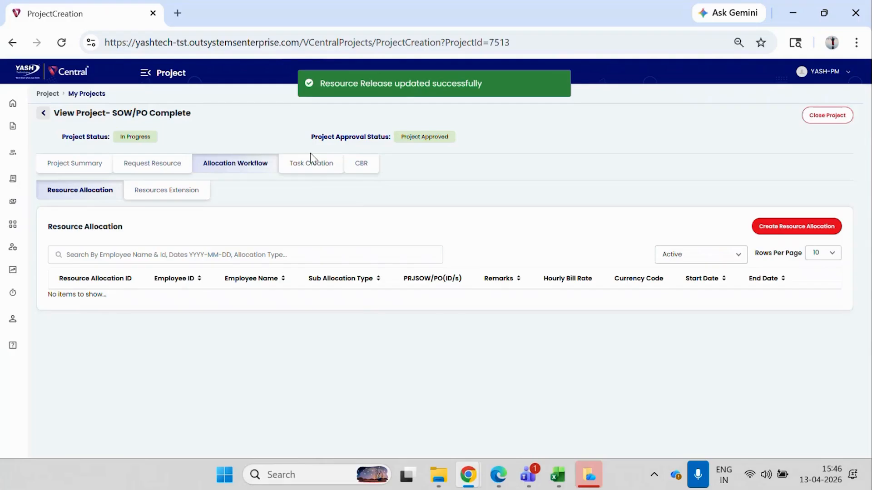
Set task TSK993's state to Completed and its end date to 12-04-2026, and save the task.
click(306, 168)
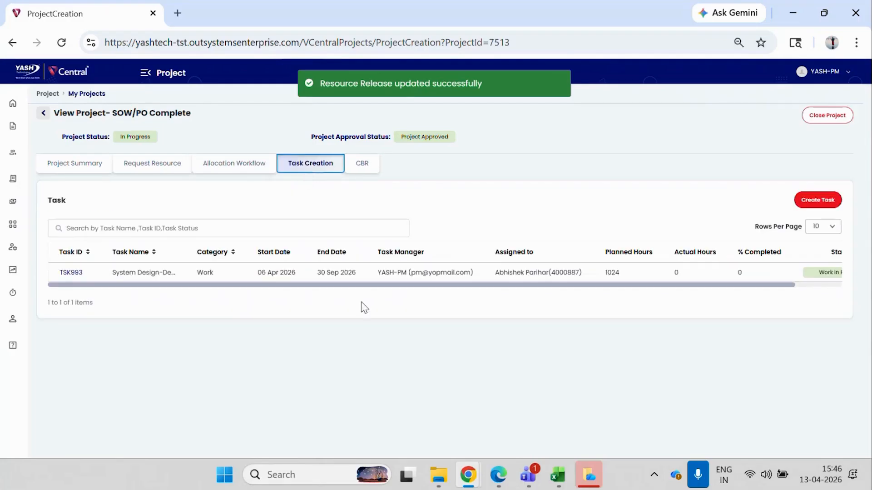
click(71, 273)
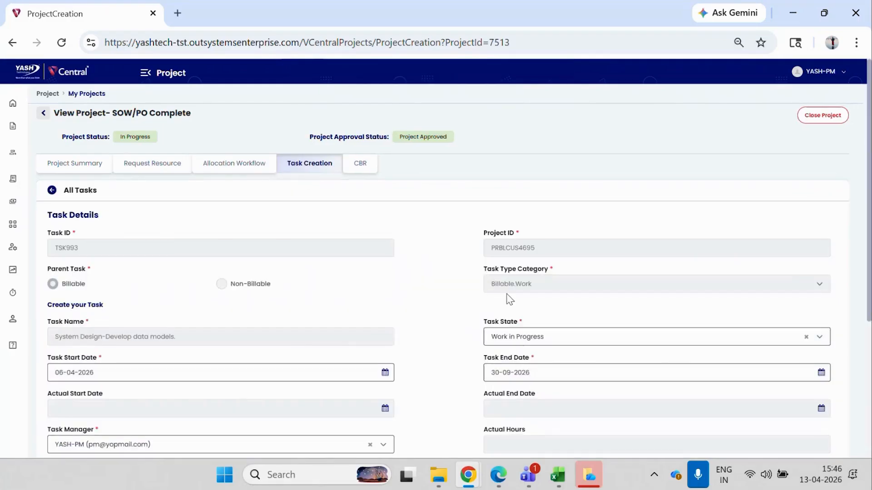
click(515, 337)
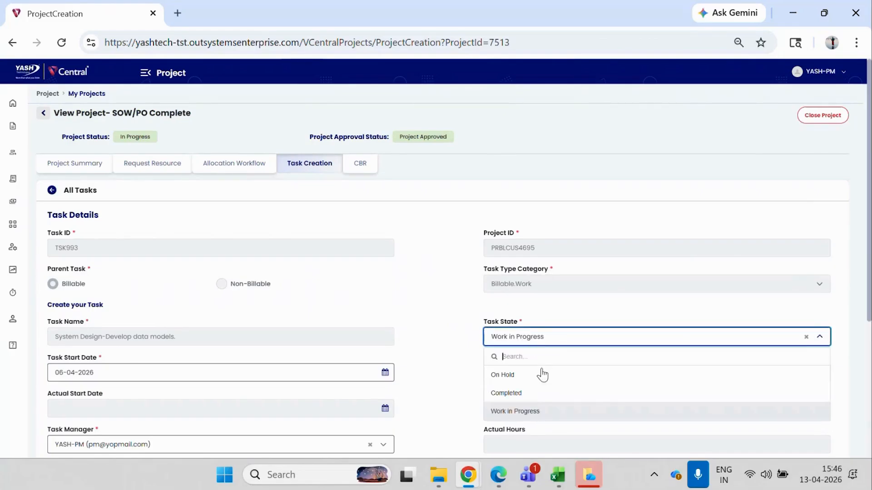
click(528, 393)
click(513, 374)
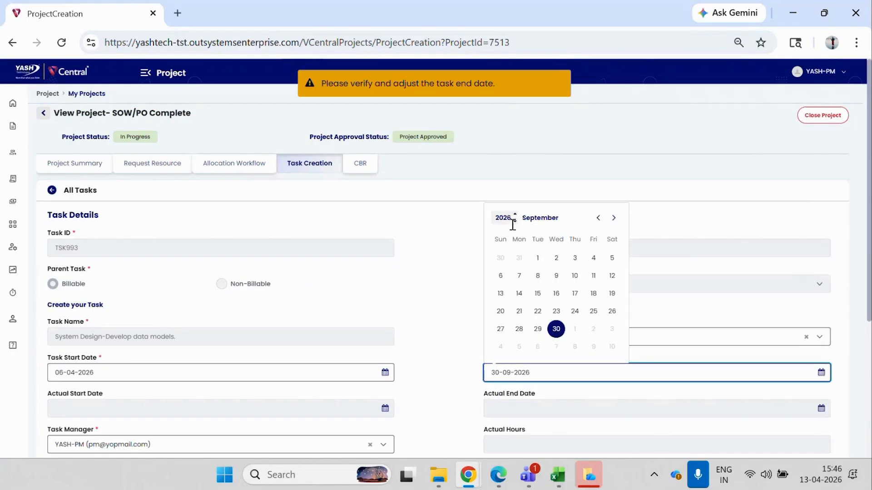
click(542, 221)
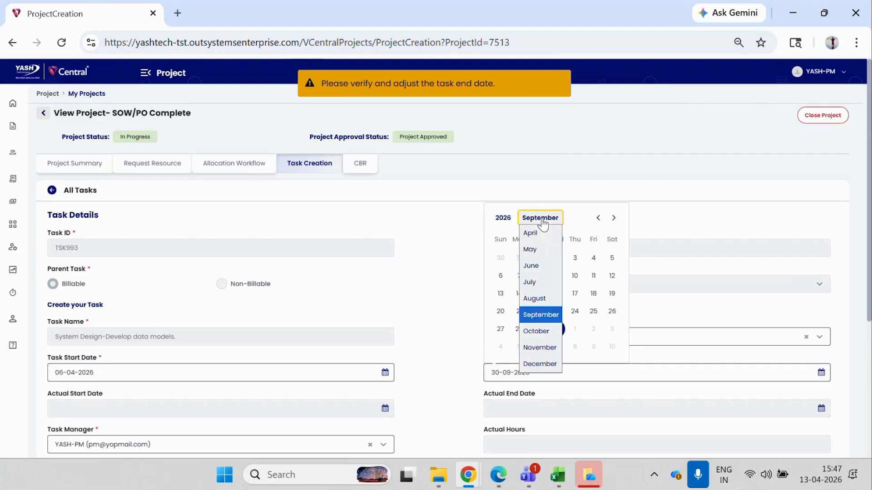
click(533, 236)
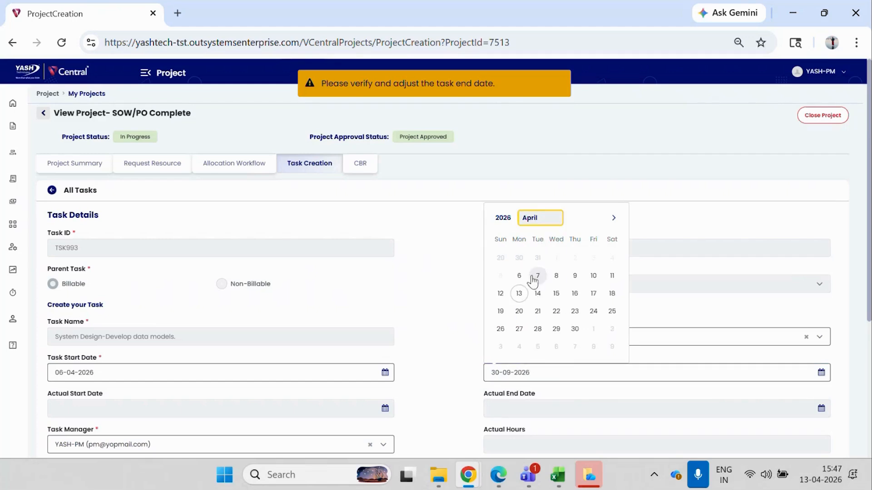
click(500, 293)
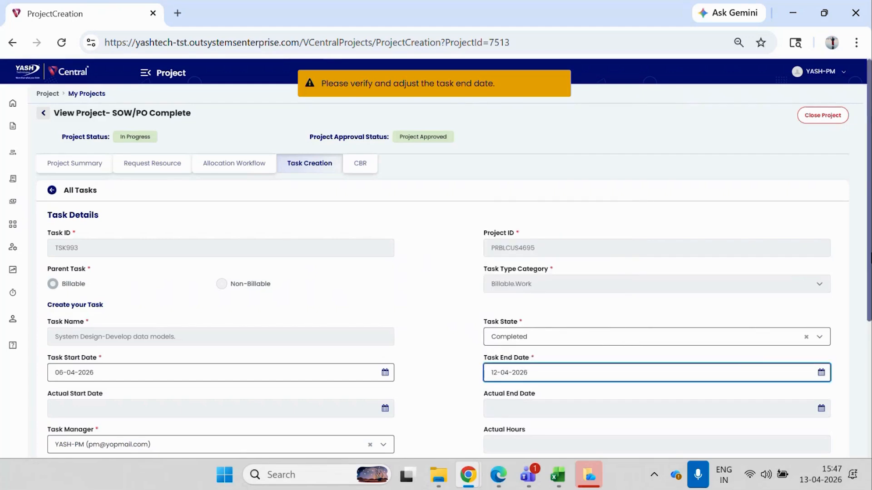
scroll(329, 151, down, 5)
click(816, 435)
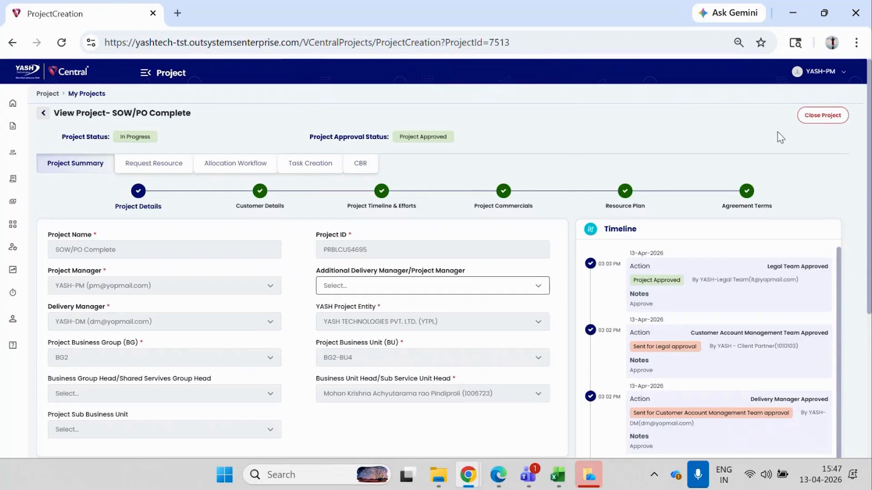
Close the SOW/PO Complete project from its open items page, confirm the closure, and return to the My Projects list.
click(822, 116)
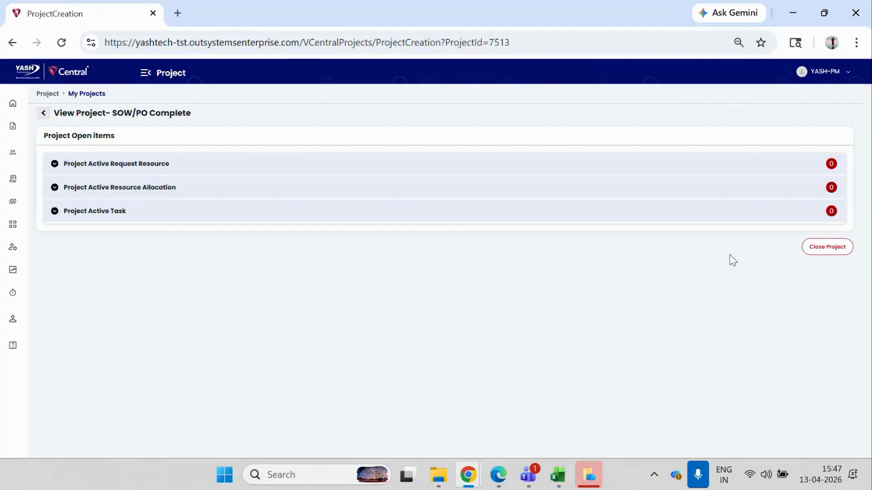
click(821, 250)
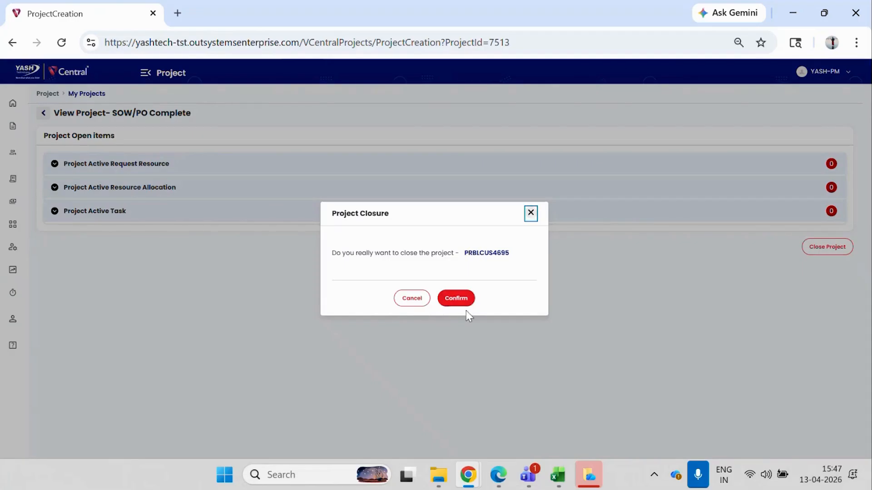
click(456, 300)
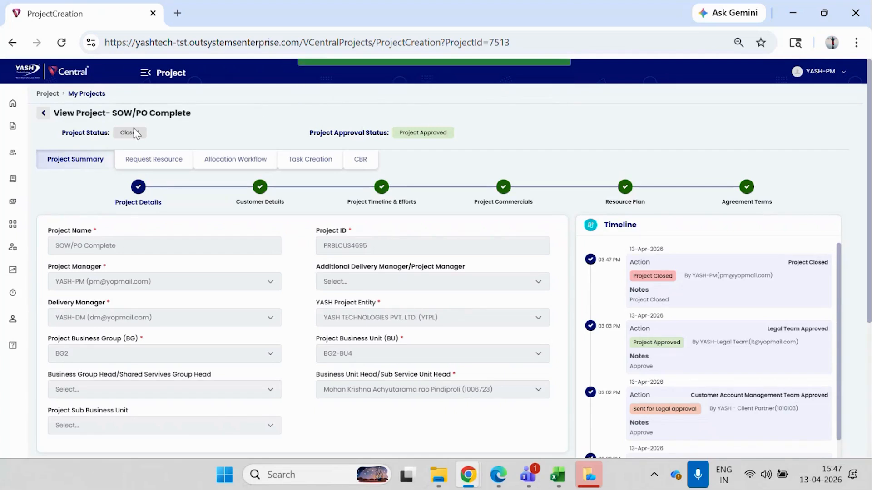
mouse_move(13, 127)
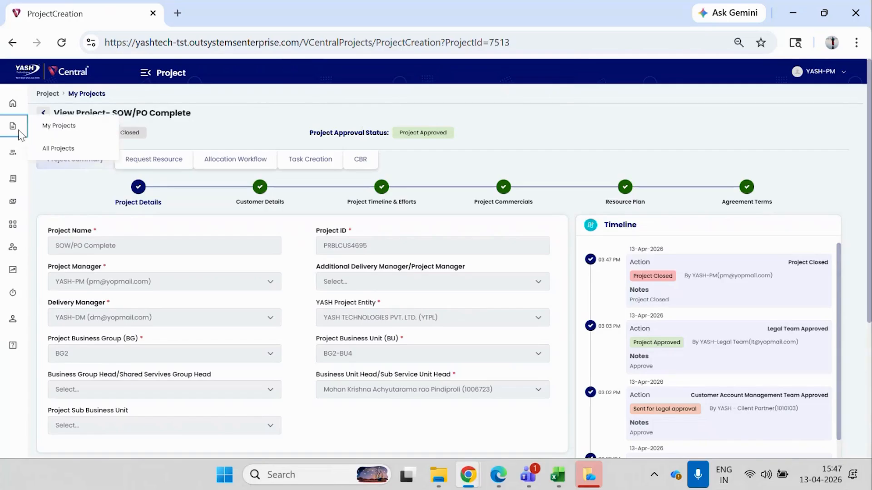
click(40, 132)
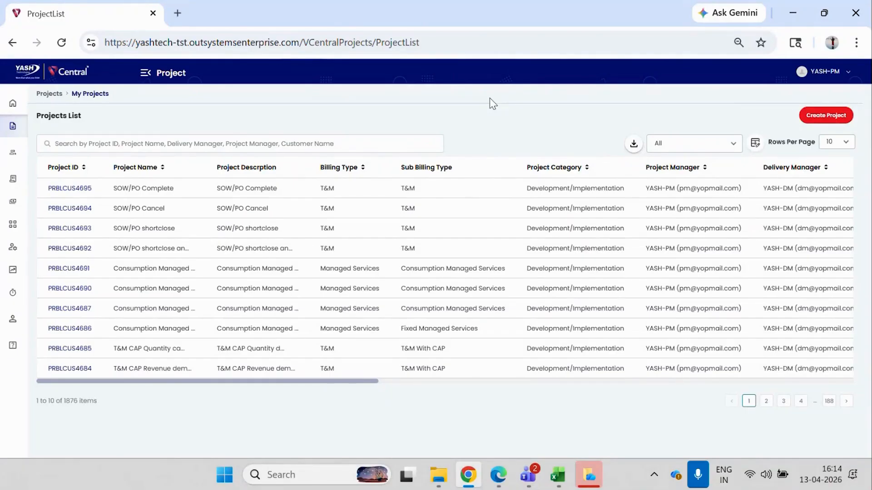
Open the VCentral login page in an incognito window and log in with the administrator's saved username and password.
click(855, 47)
click(708, 111)
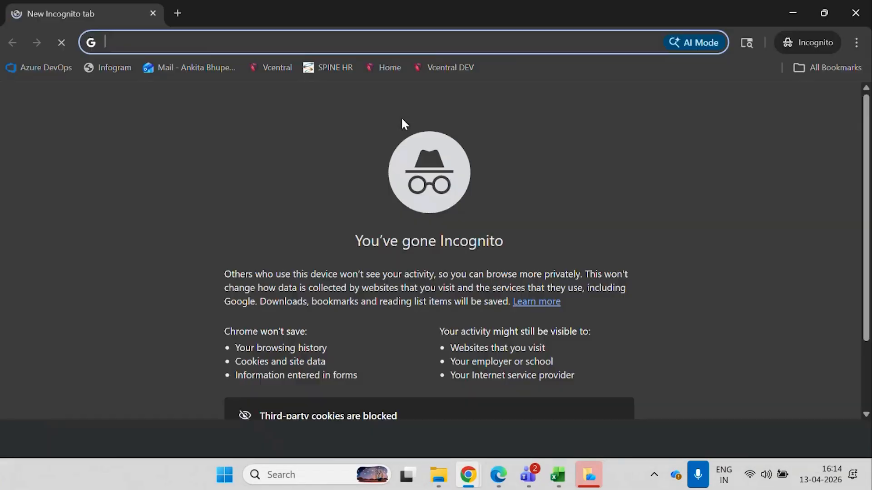
click(278, 68)
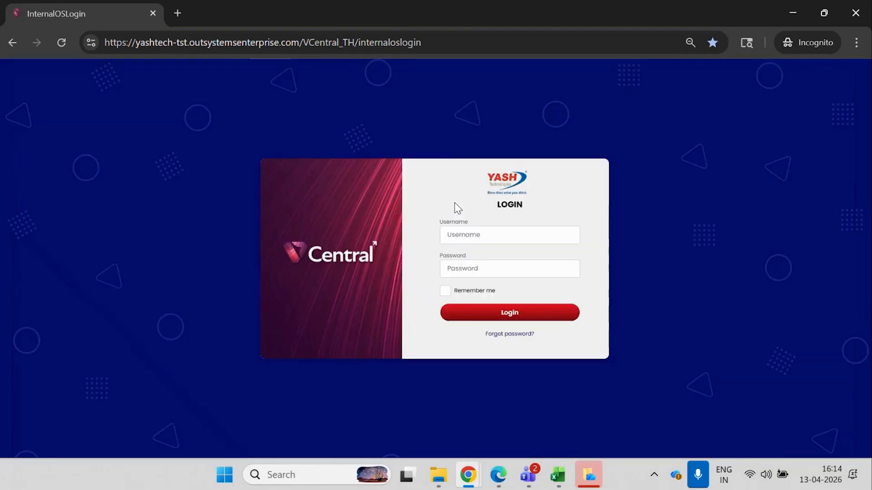
click(456, 234)
scroll(741, 285, down, 5)
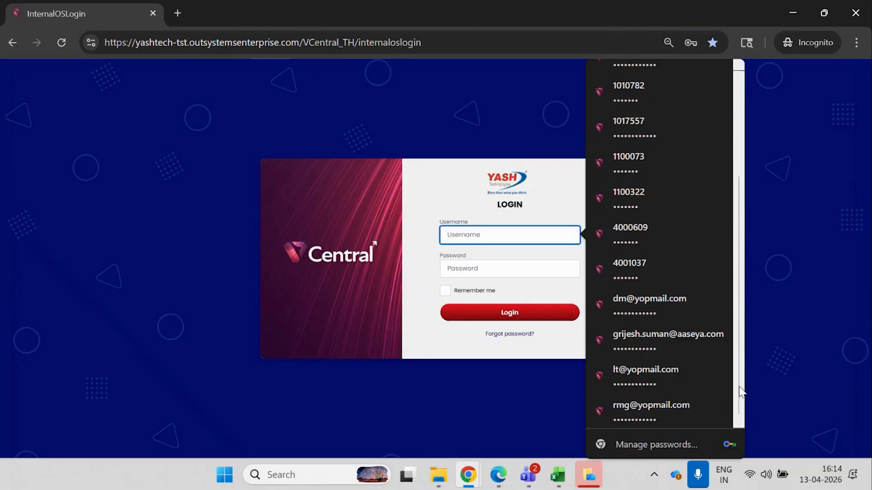
click(678, 353)
click(521, 314)
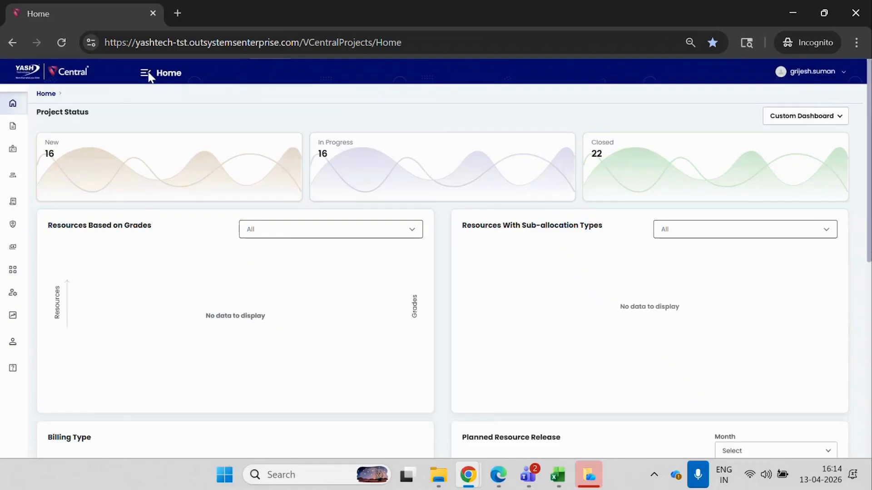
Re-open the closed SOW/PO Complete project from the admin Reopen Project list and confirm it.
click(146, 73)
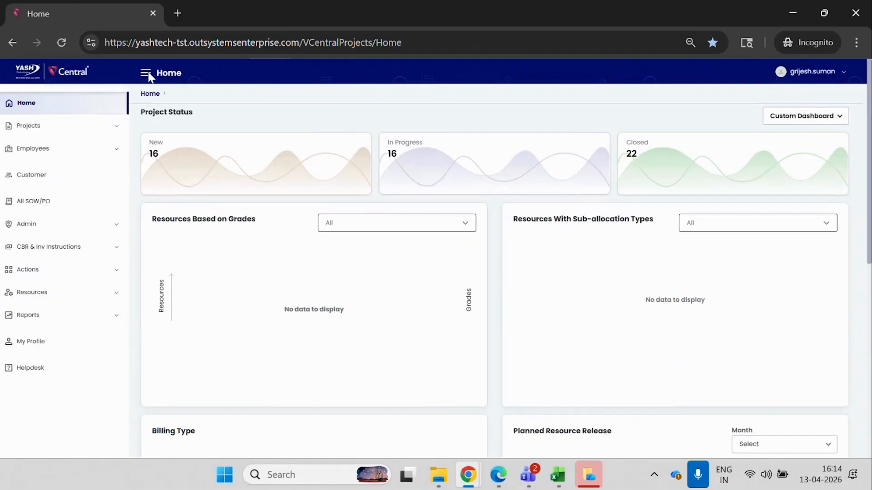
click(42, 234)
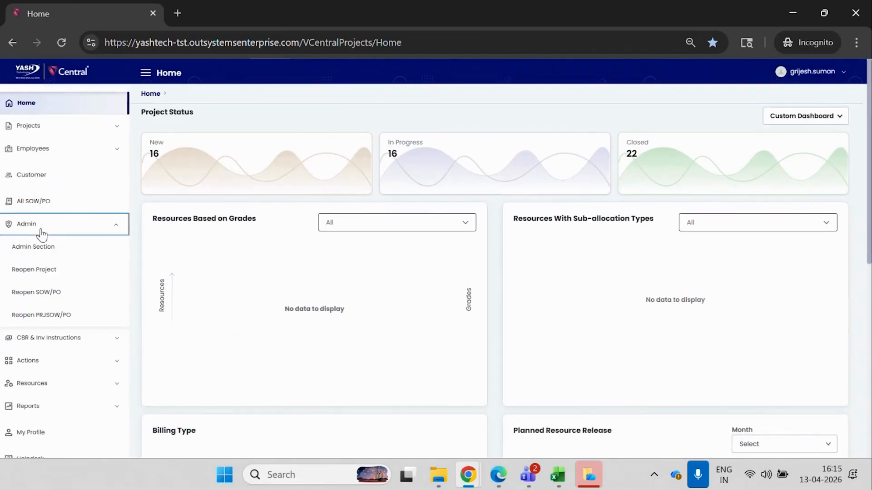
click(53, 271)
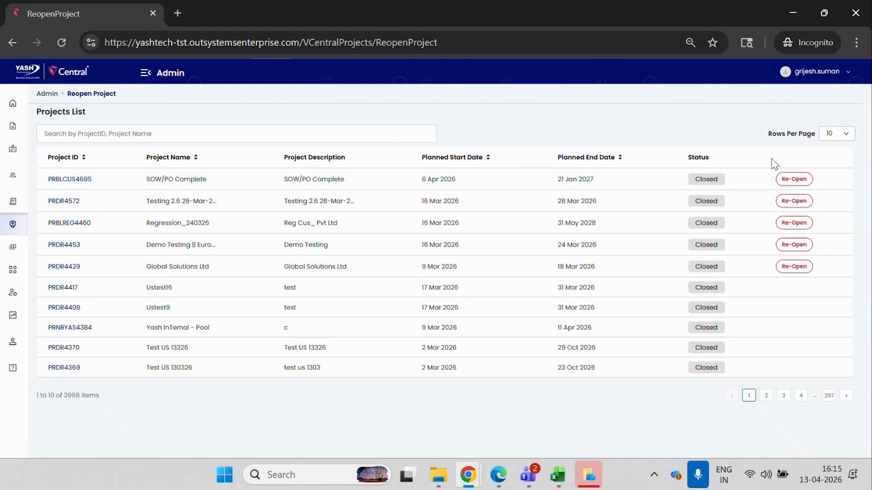
click(792, 178)
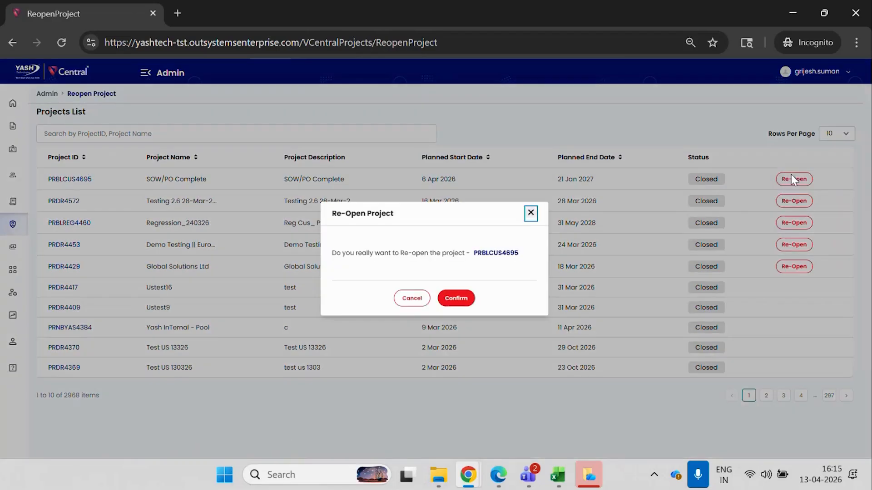
click(457, 299)
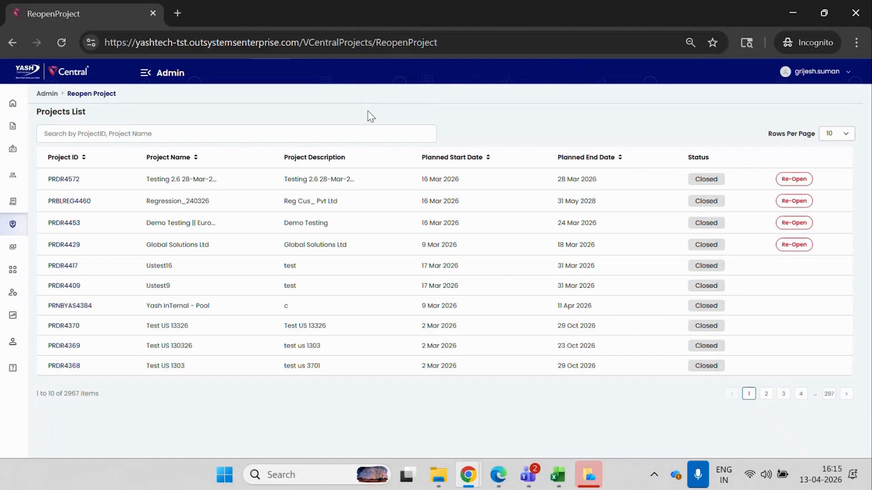
Switch to the project manager's window, refresh the project list, check the SOW/PO Complete project's status and timeline, and return to the list.
mouse_move(471, 470)
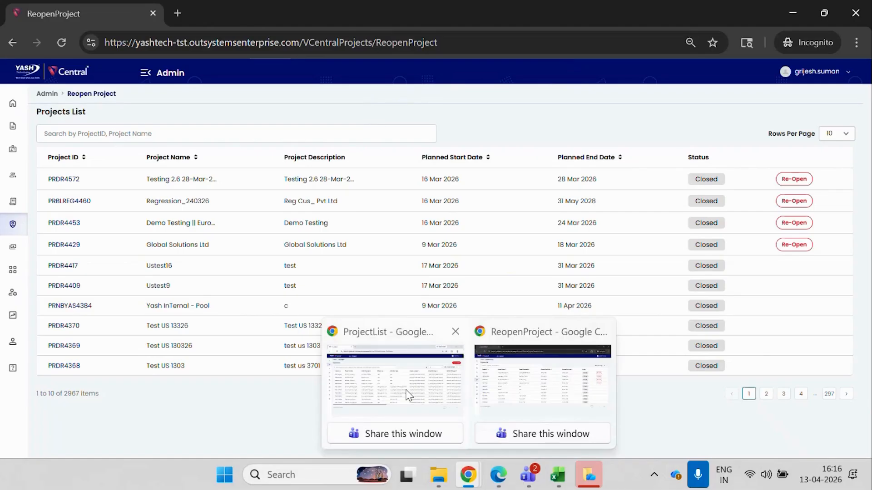
click(408, 395)
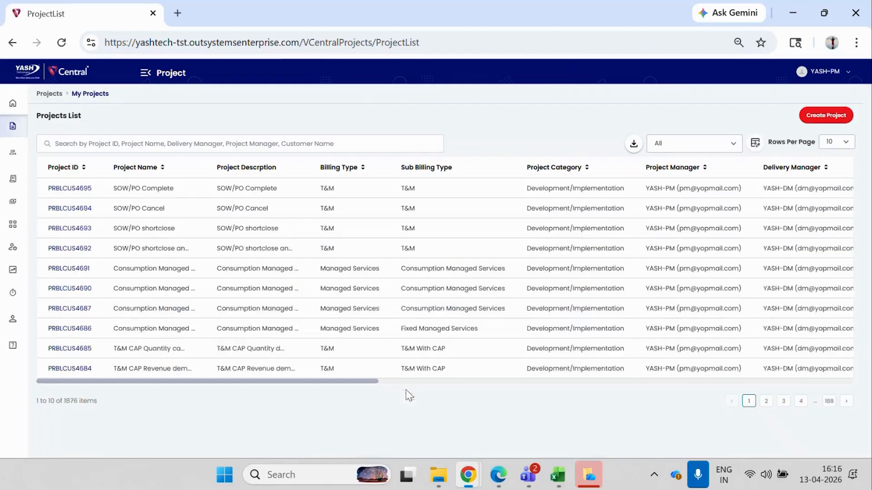
click(61, 43)
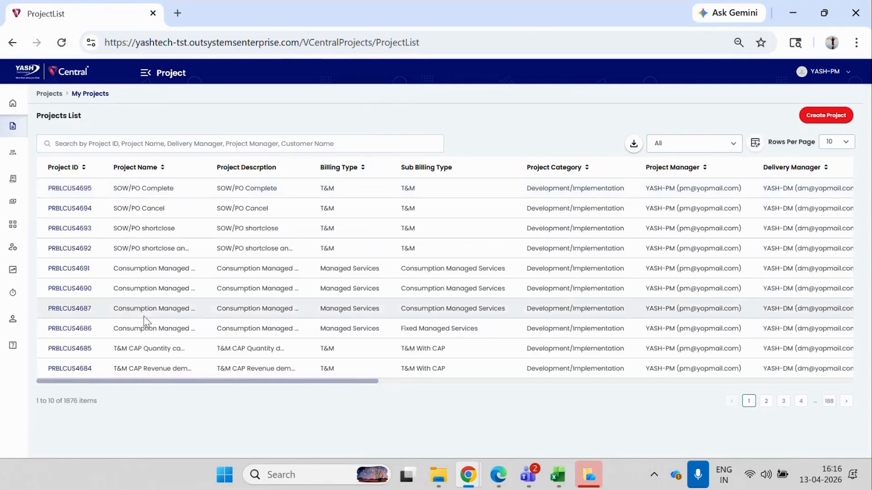
click(60, 192)
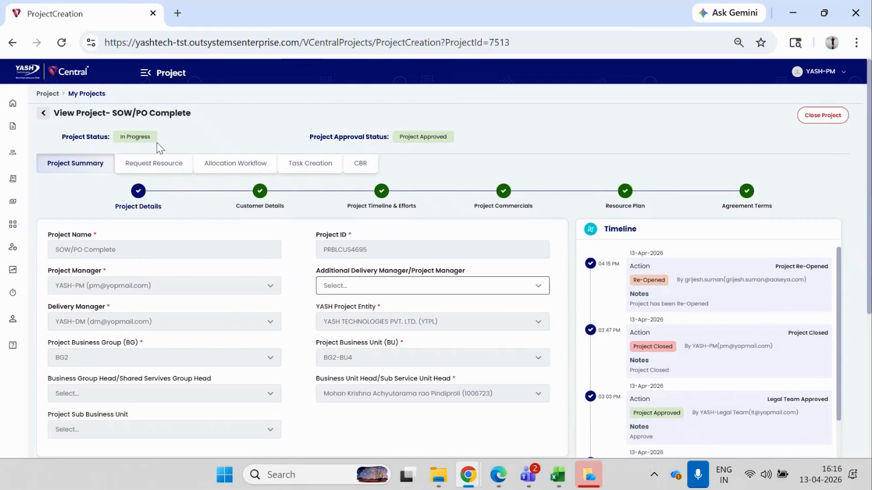
click(44, 115)
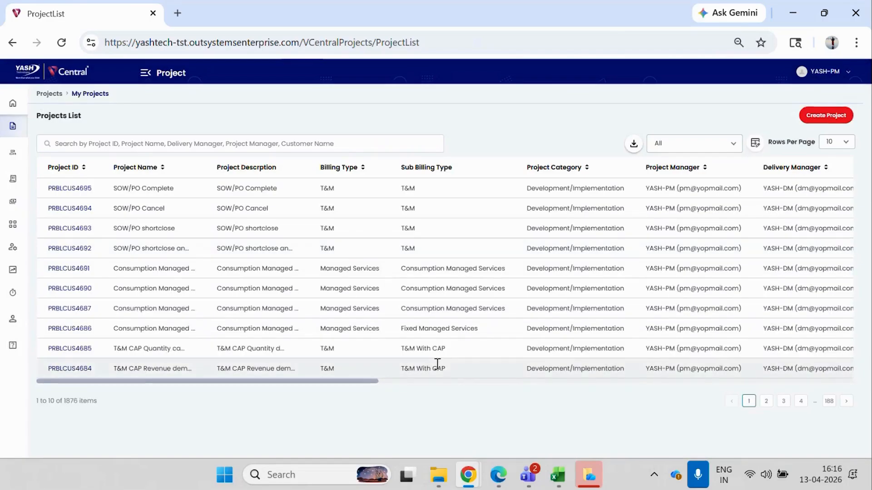
Switch back to the administrator's window and re-open the cancelled SOWPO462 from the Reopen SOW/PO list, confirming it.
mouse_move(468, 474)
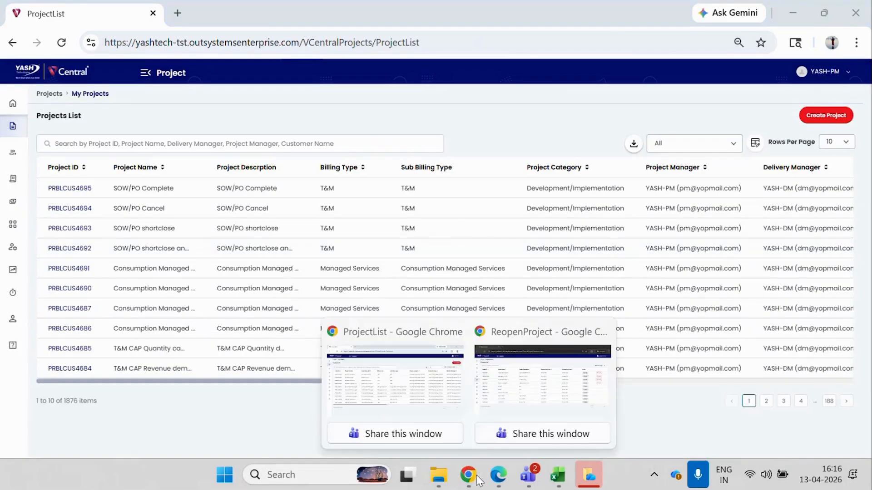
click(521, 391)
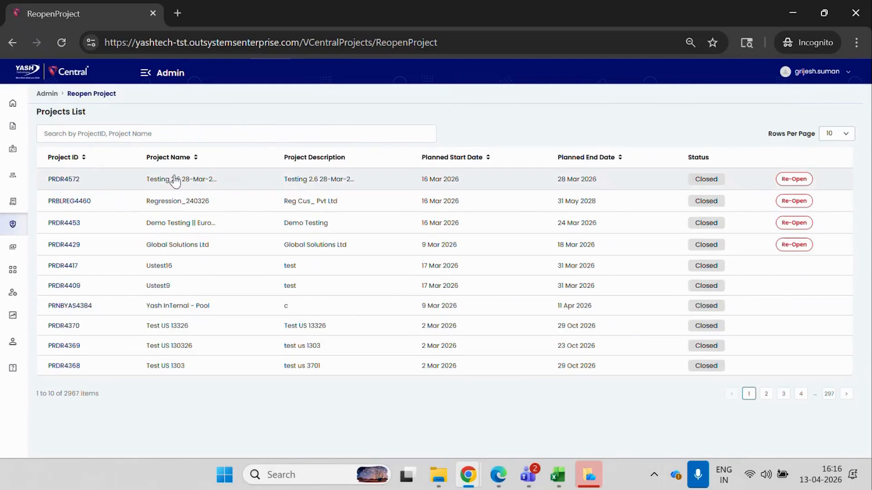
mouse_move(18, 227)
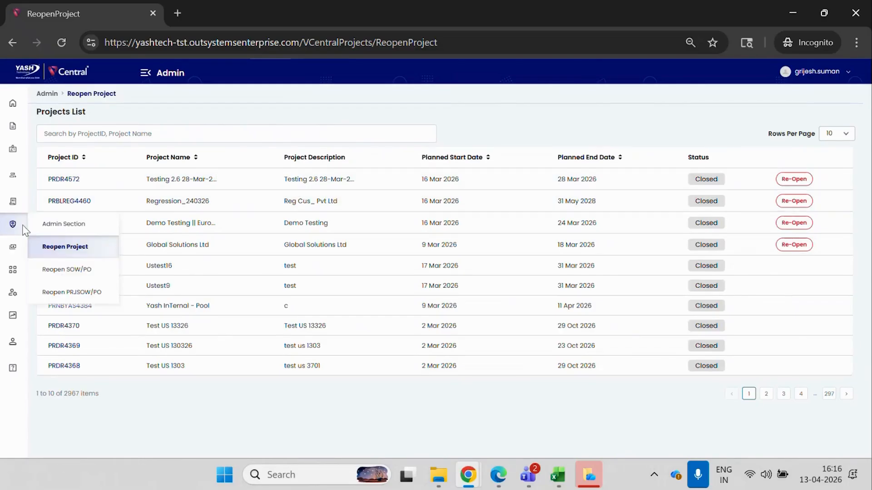
click(73, 271)
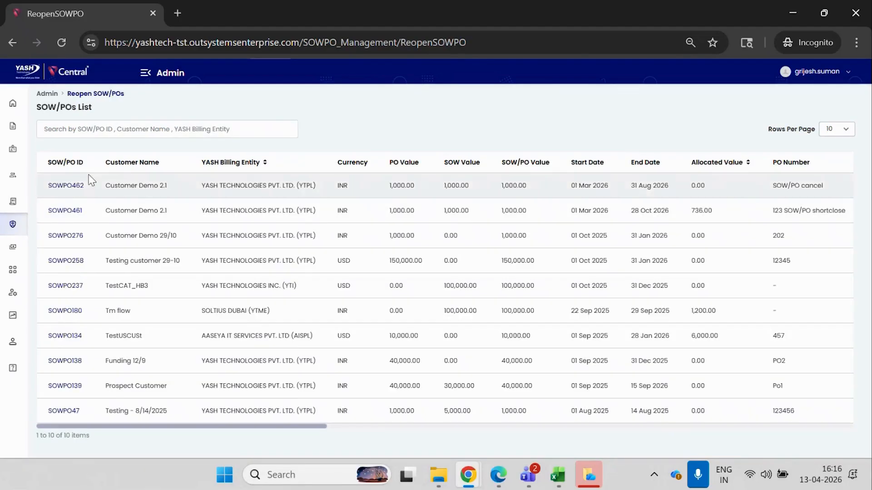
drag(151, 426, 676, 402)
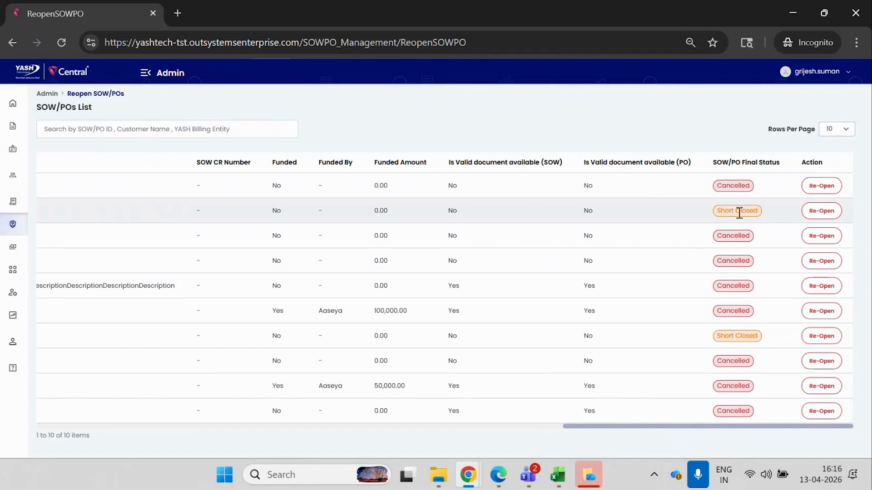
click(818, 187)
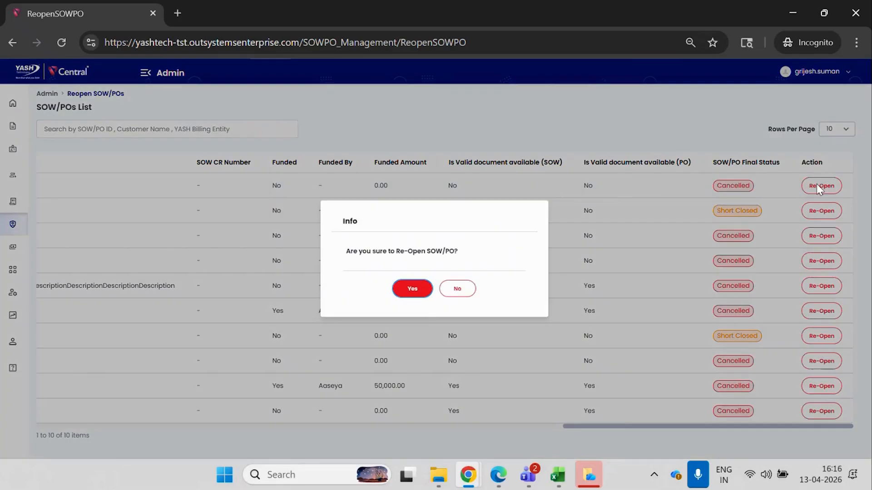
click(408, 290)
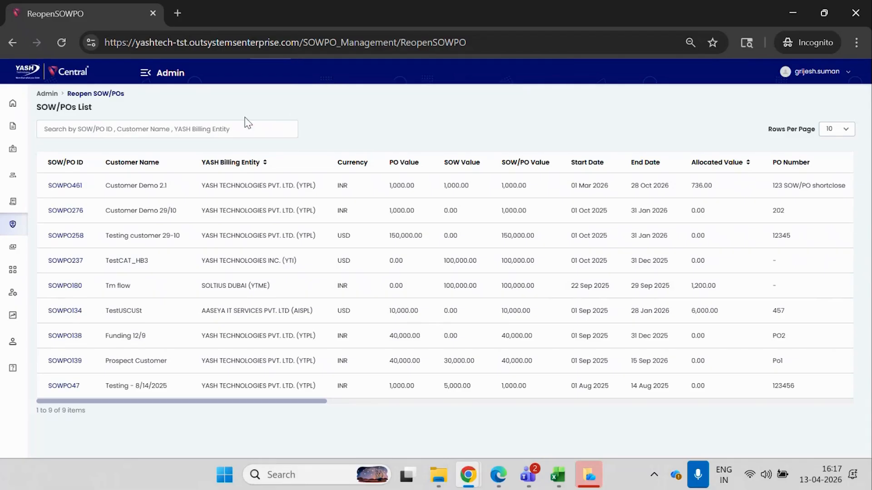
Open the VCentral login page in a new tab and log in with the client partner's saved username and password.
click(173, 15)
click(264, 67)
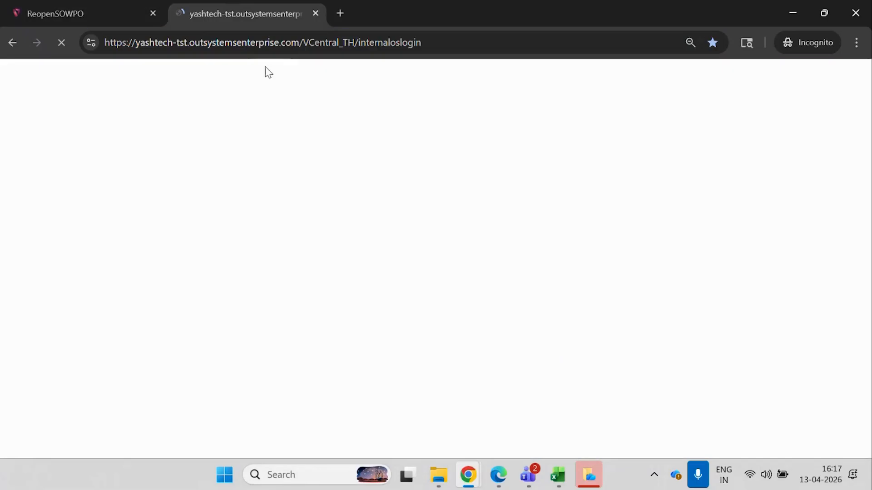
click(467, 232)
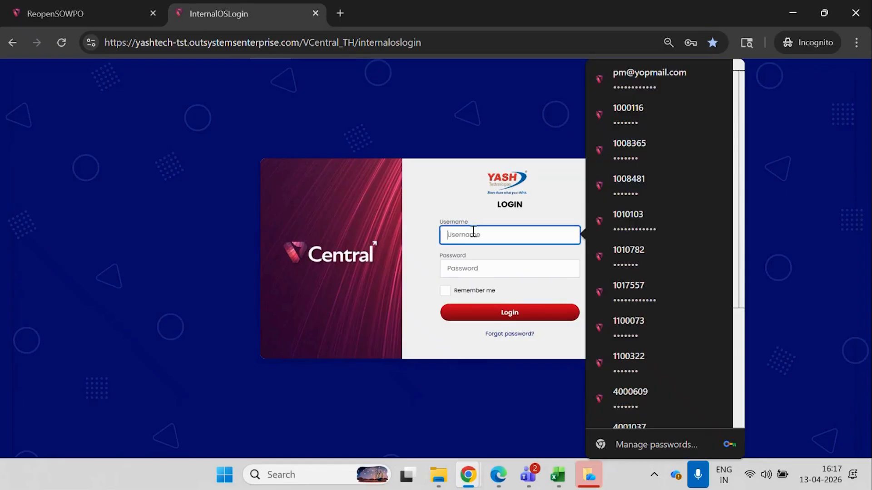
click(639, 213)
click(519, 314)
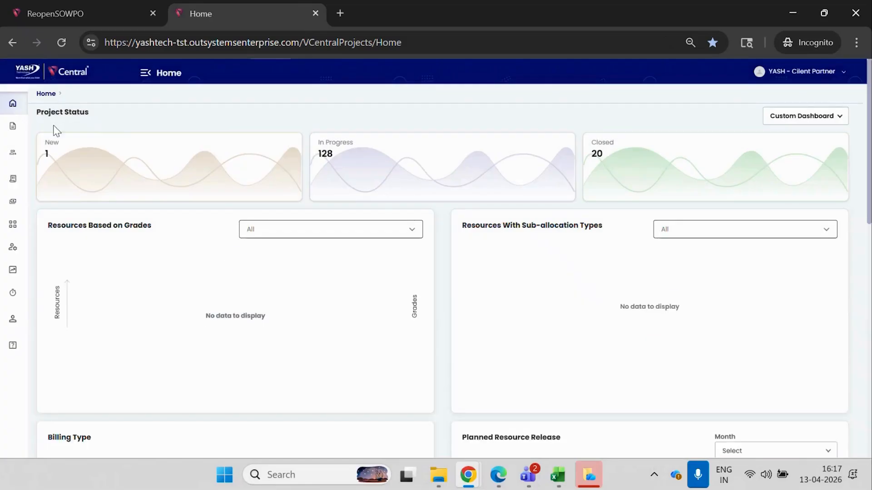
Open the SOW/PO list and check the approval status and SOW/PO final status of SOWPO462.
mouse_move(11, 129)
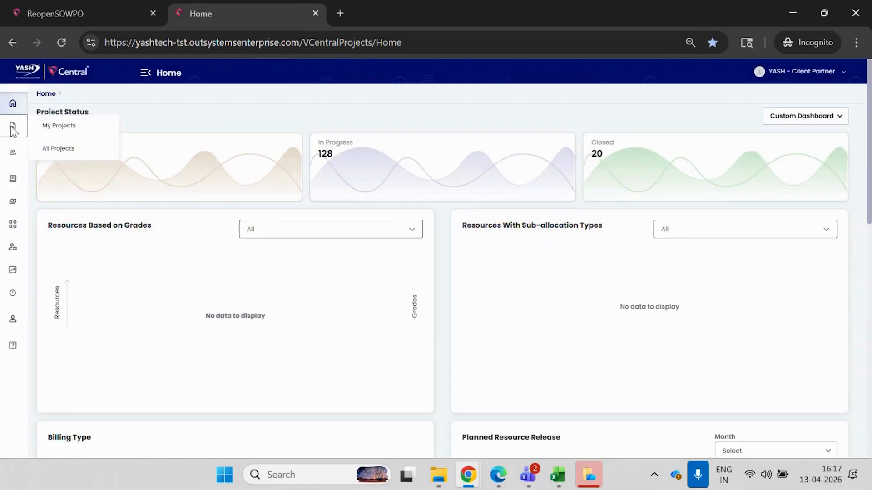
click(13, 184)
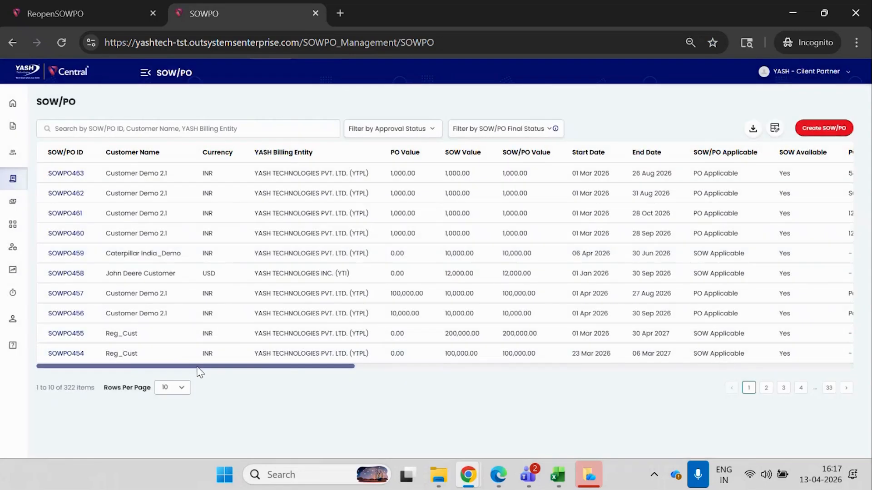
drag(198, 368, 717, 369)
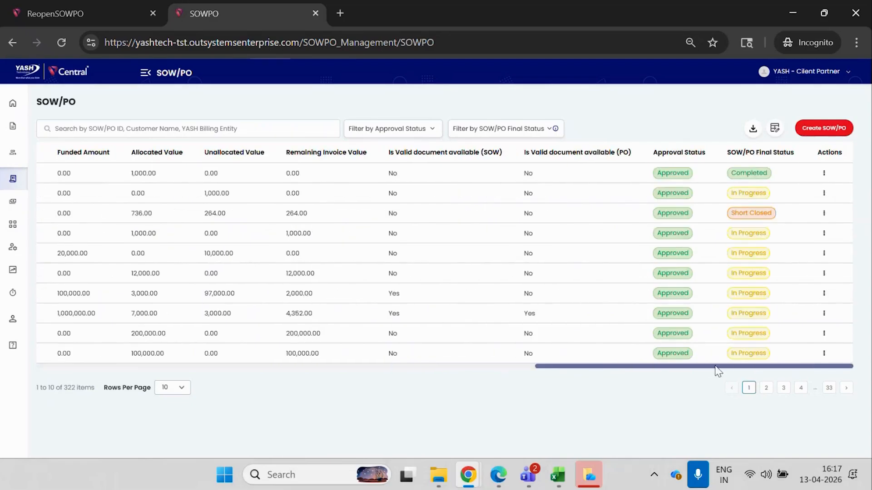
drag(718, 371, 762, 363)
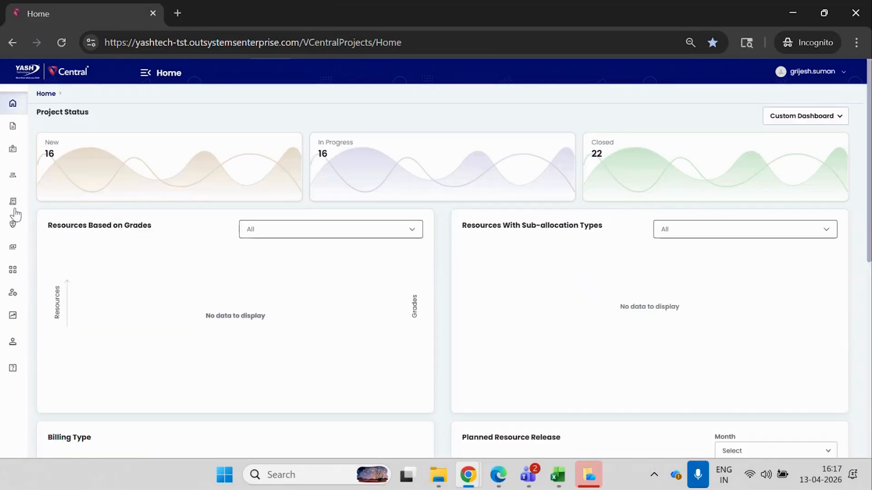
As administrator, re-open the SOW/PO Cancel project's cancelled PRJSOWPO5022 from the Reopen PRJSOW/PO list and confirm it.
mouse_move(14, 223)
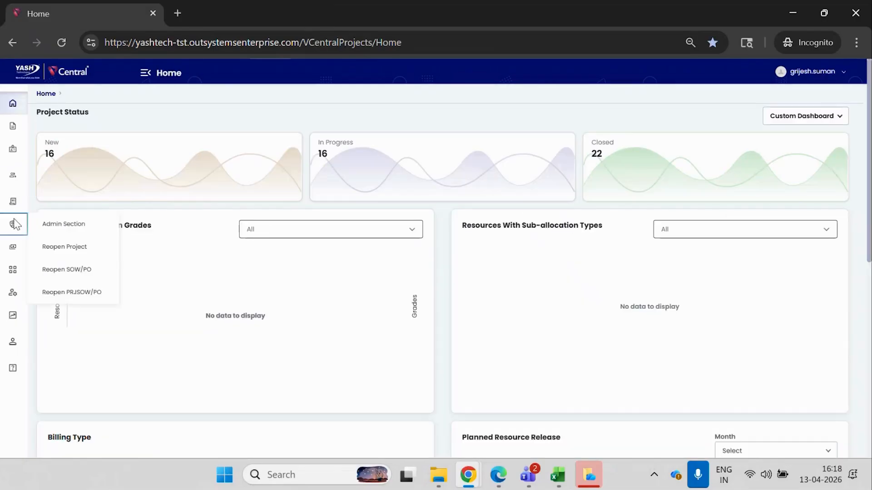
click(86, 295)
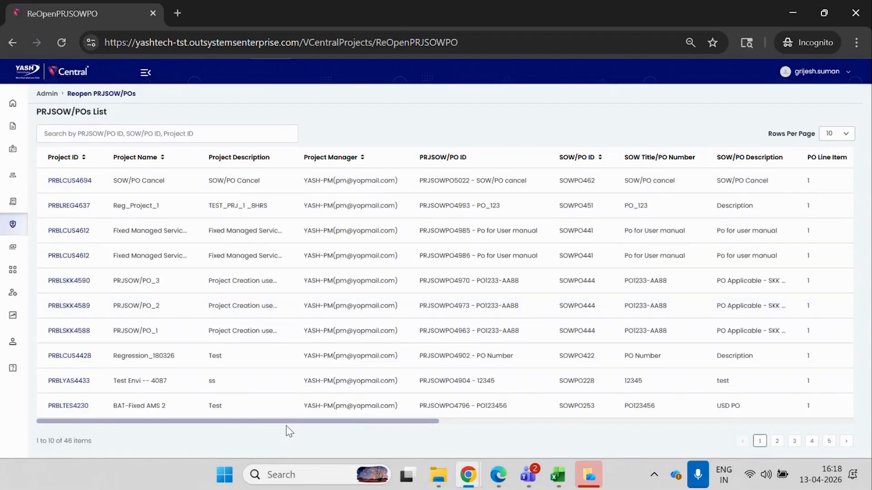
drag(287, 423, 268, 428)
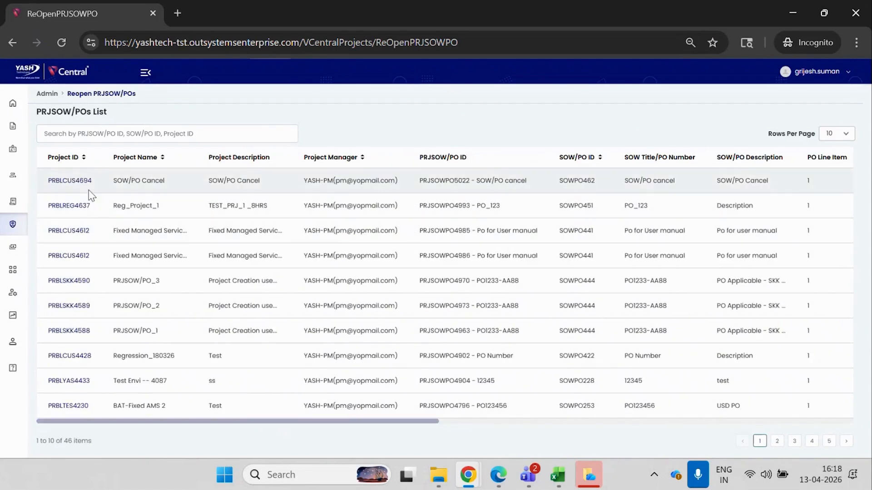
drag(234, 425, 749, 413)
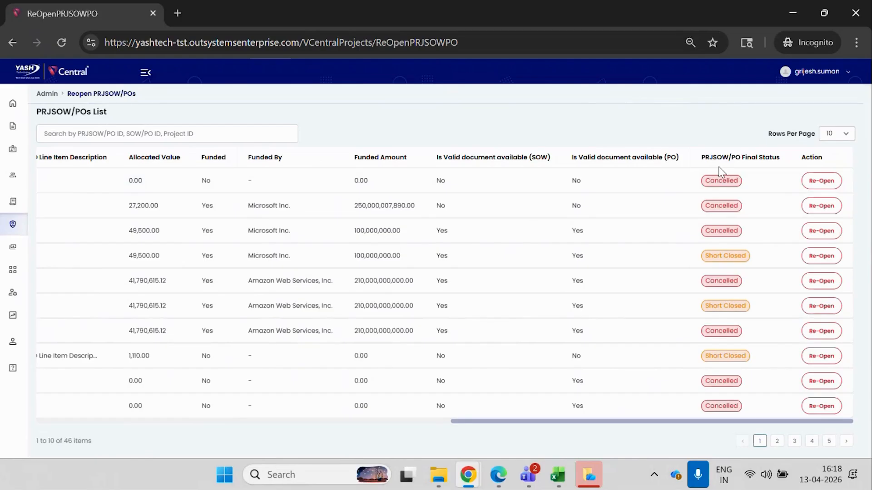
click(812, 184)
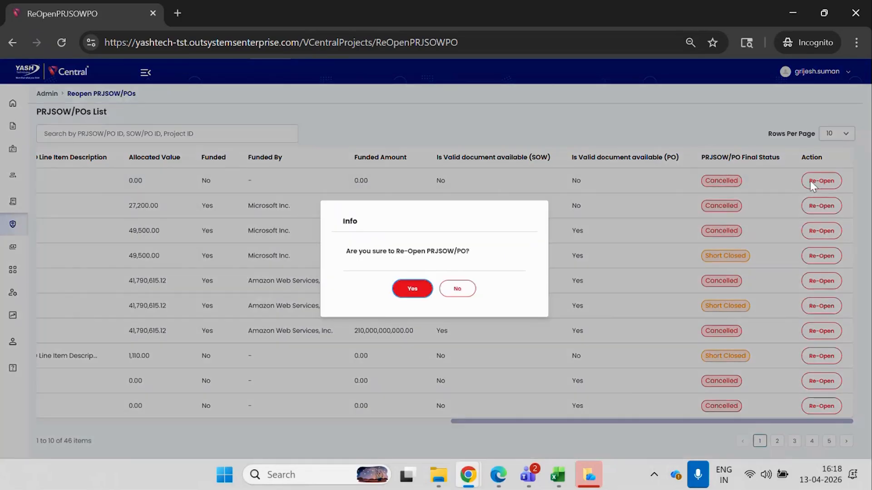
click(411, 290)
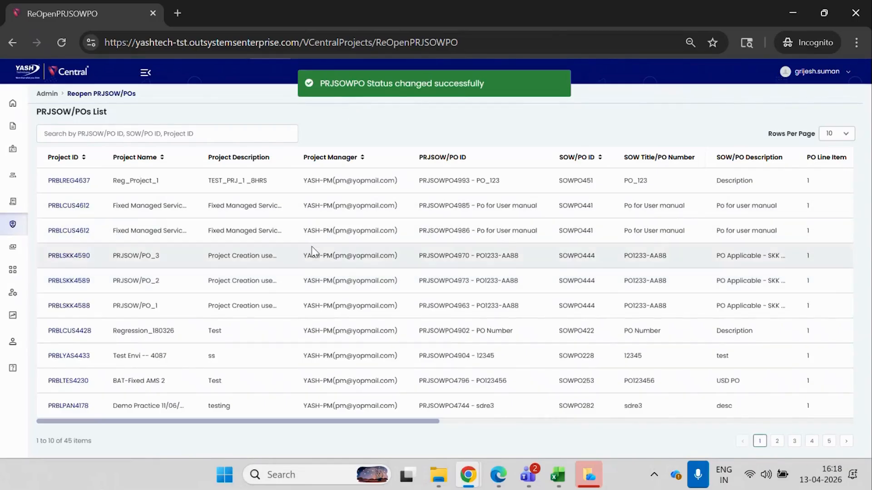
Switch to the project manager's window, refresh the project list, and open the SOW/PO Cancel project's PRJSOW/PO list under Project Commercials.
mouse_move(468, 475)
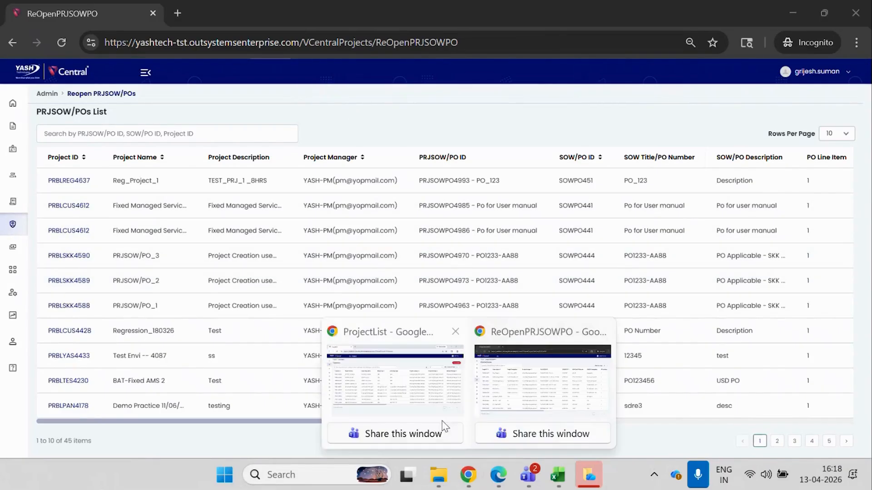
click(383, 388)
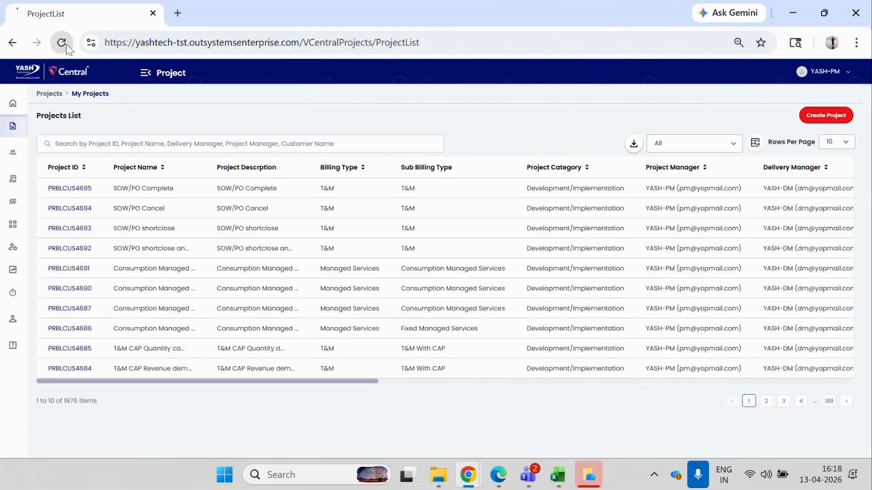
click(61, 42)
click(57, 211)
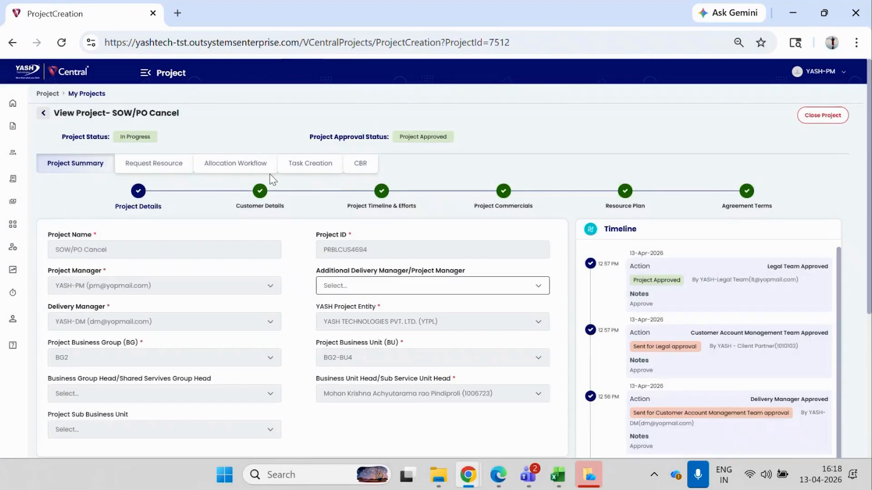
click(484, 199)
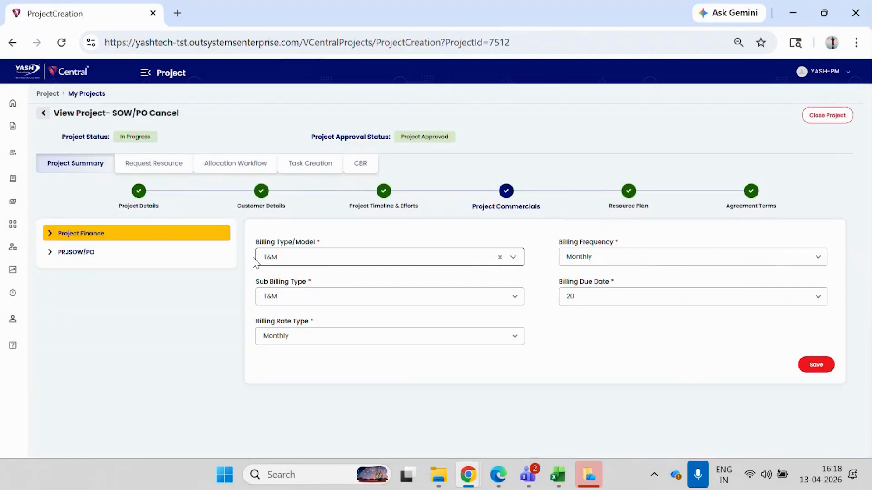
click(104, 252)
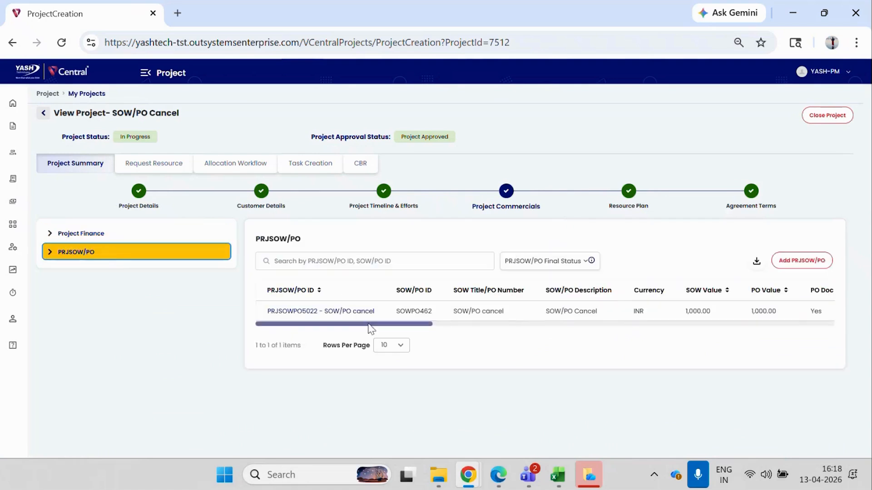
Check the approval status, final status and available actions of PRJSOWPO5022, and close its action list without choosing one.
drag(372, 324, 803, 327)
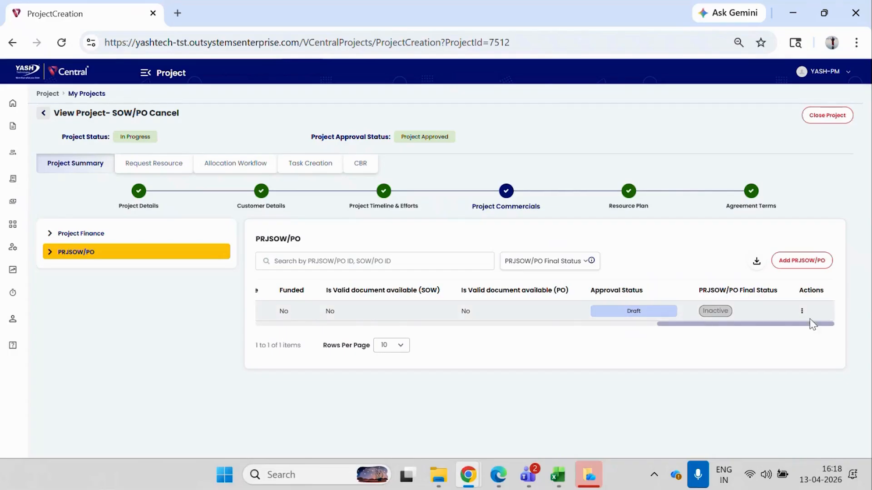
click(802, 314)
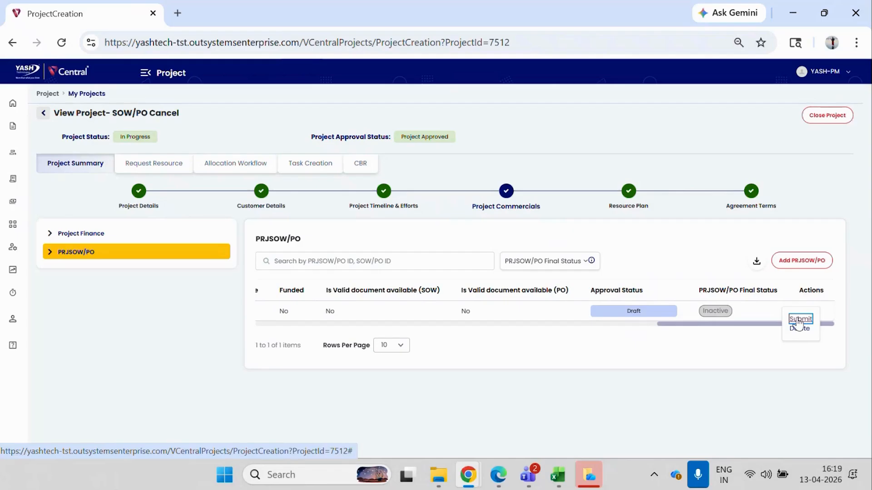
click(728, 341)
Switch back to the administrator's window and show the admin re-open options.
key(alt+Tab)
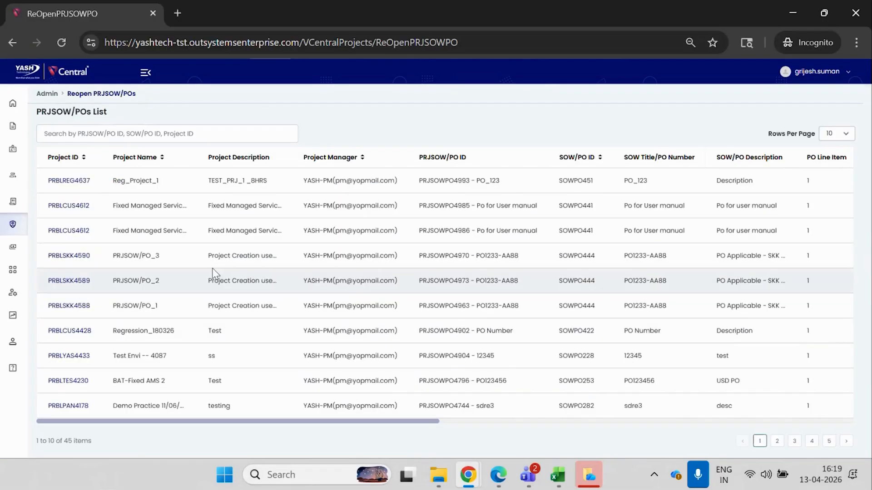
mouse_move(13, 222)
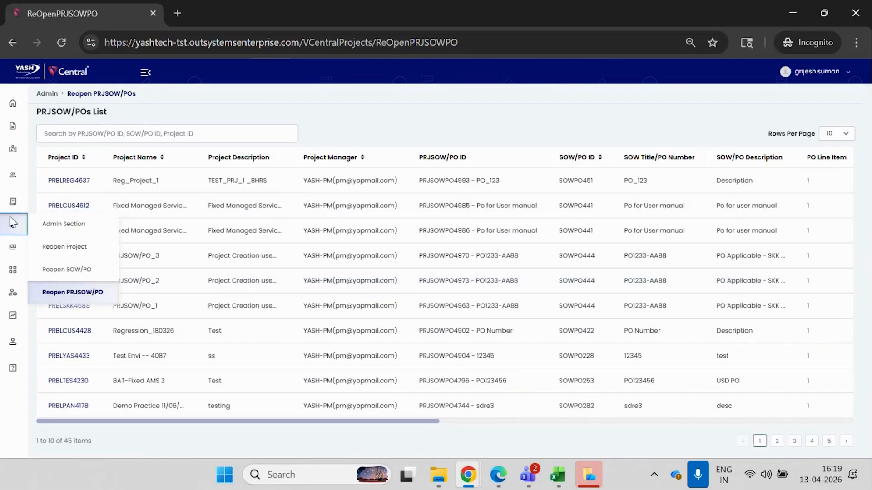